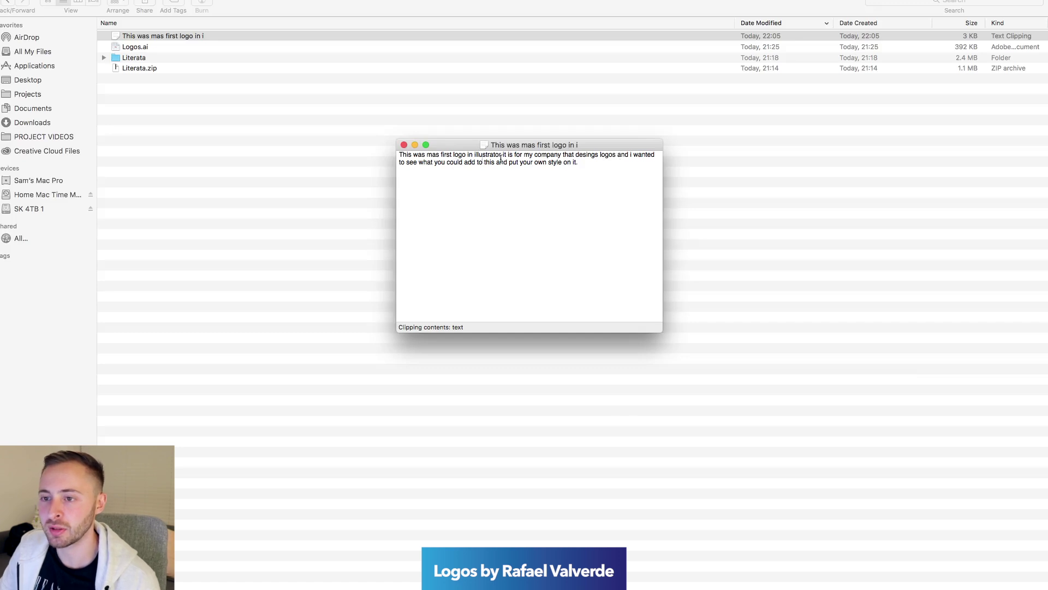
- Close the text clipping and open Logos.ai in Illustrator
key("super+w")
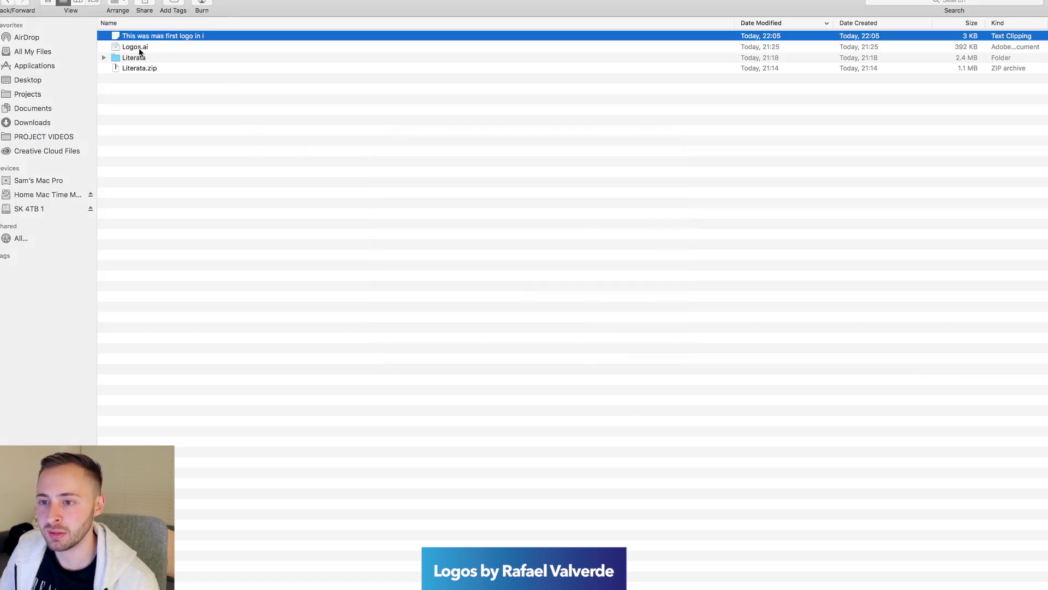
double_click(137, 48)
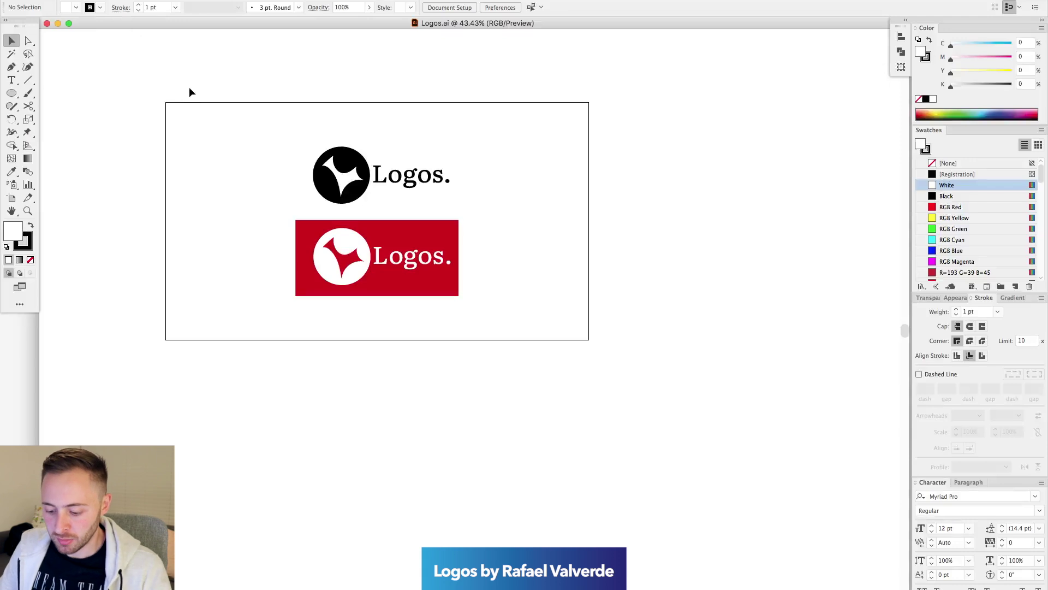
- Move the black and red logo versions off the artboard to the empty canvas on its left side
left_click_drag(311, 95, 354, 155)
left_click_drag(234, 136, 484, 358)
left_click_drag(413, 333, 140, 302)
scroll(361, 224, "left", 5)
left_click(382, 220)
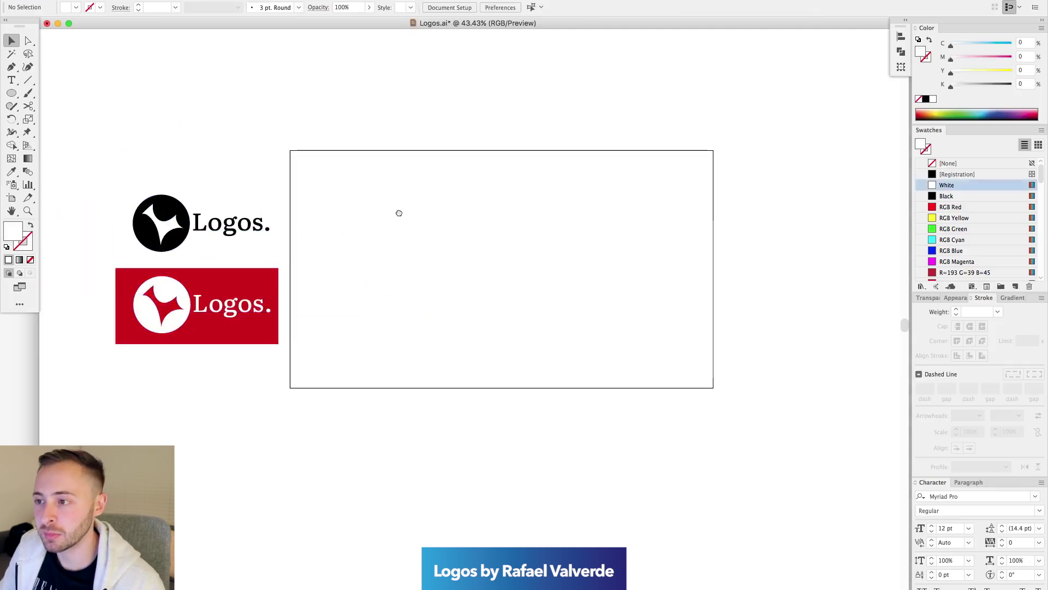
- Examine the black logo's wordmark up close and alongside the red version
left_click_drag(398, 213, 444, 204)
left_click_drag(121, 76, 729, 463)
left_click_drag(559, 401, 559, 336)
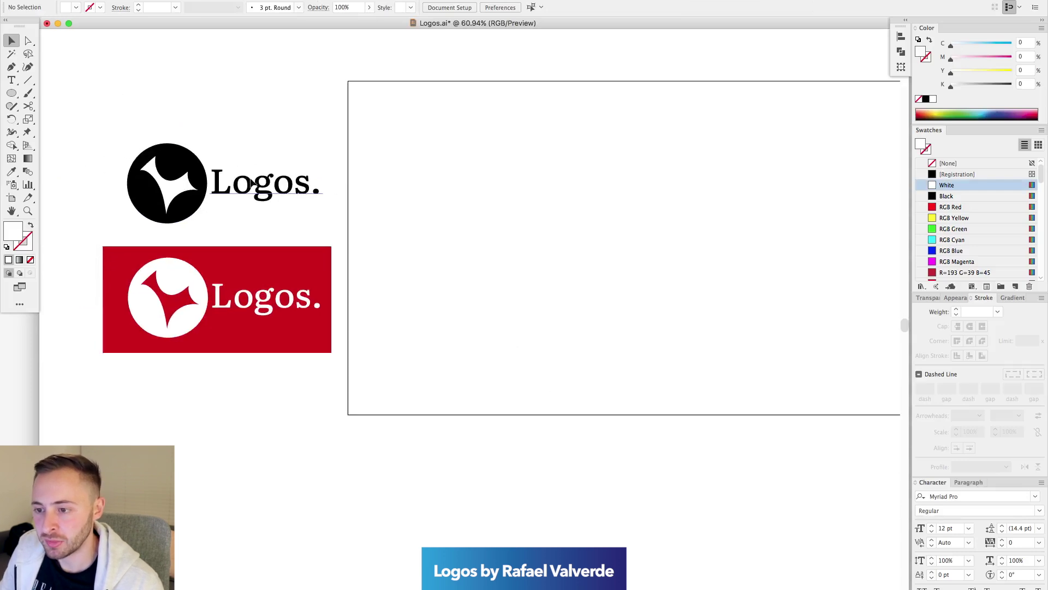
left_click(254, 183)
left_click_drag(175, 109, 371, 221)
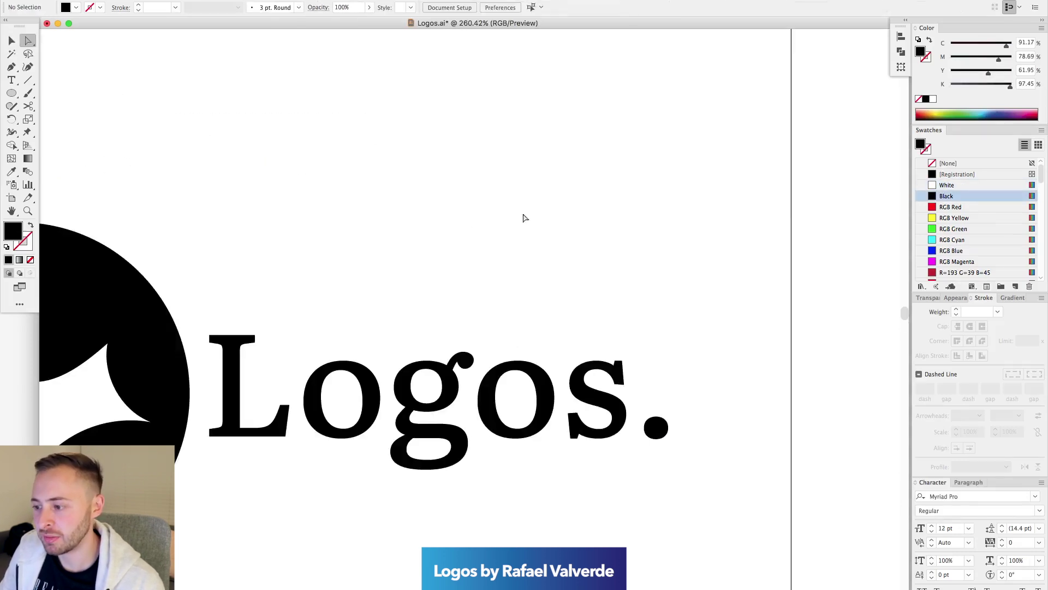
key("super+minus")
key("super+minus")
key("super+minus")
key("super+minus")
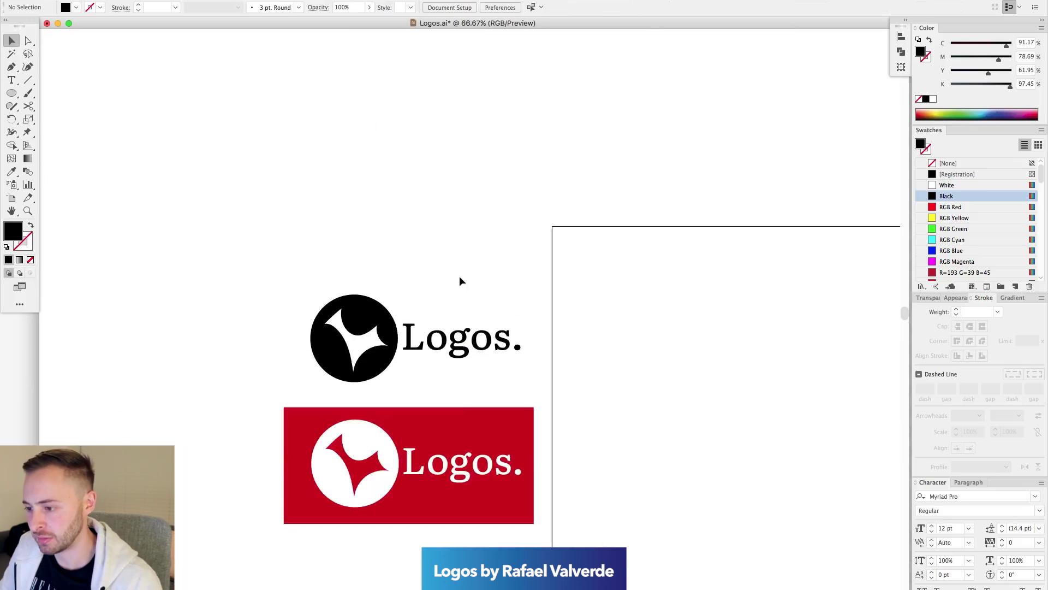
- Set the font of the black logo's "Logos." text to Literata Regular
key("a")
double_click(472, 357)
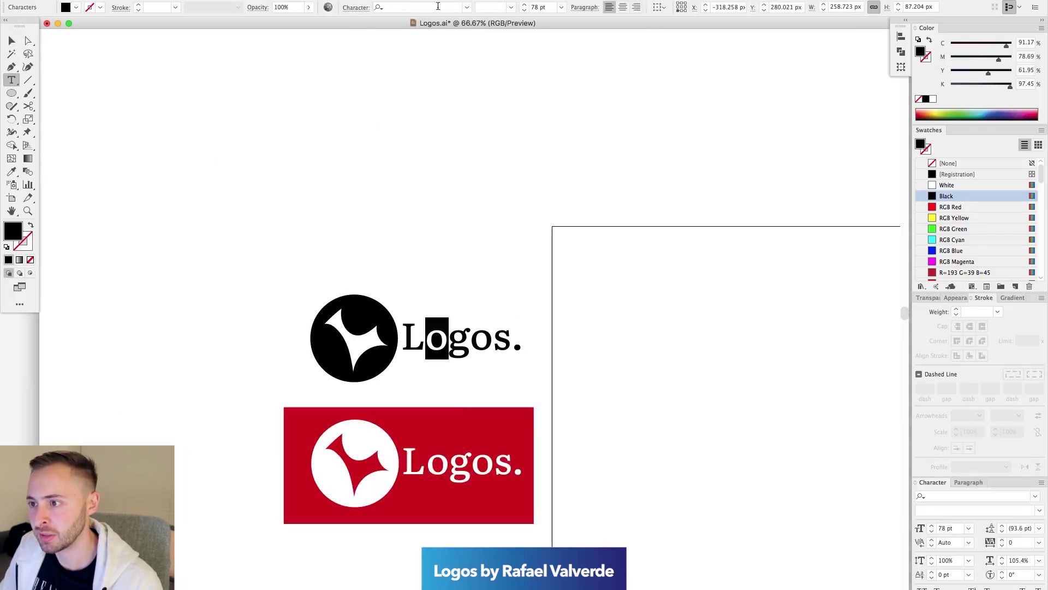
key("Escape")
left_click(1028, 502)
type("Literata")
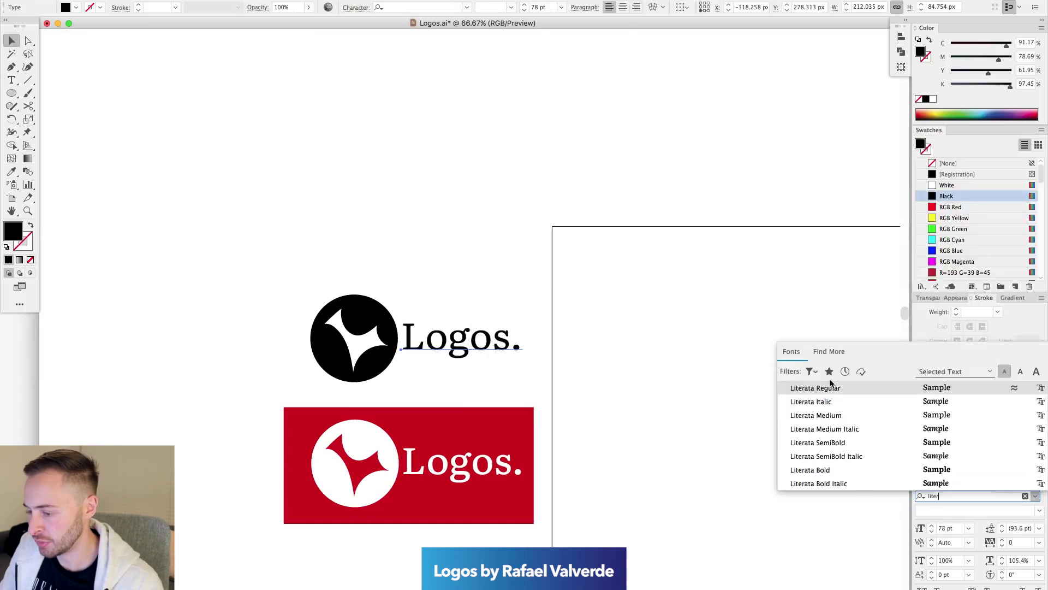
key("Return")
scroll(498, 358, "down", 2)
scroll(498, 358, "right", 1)
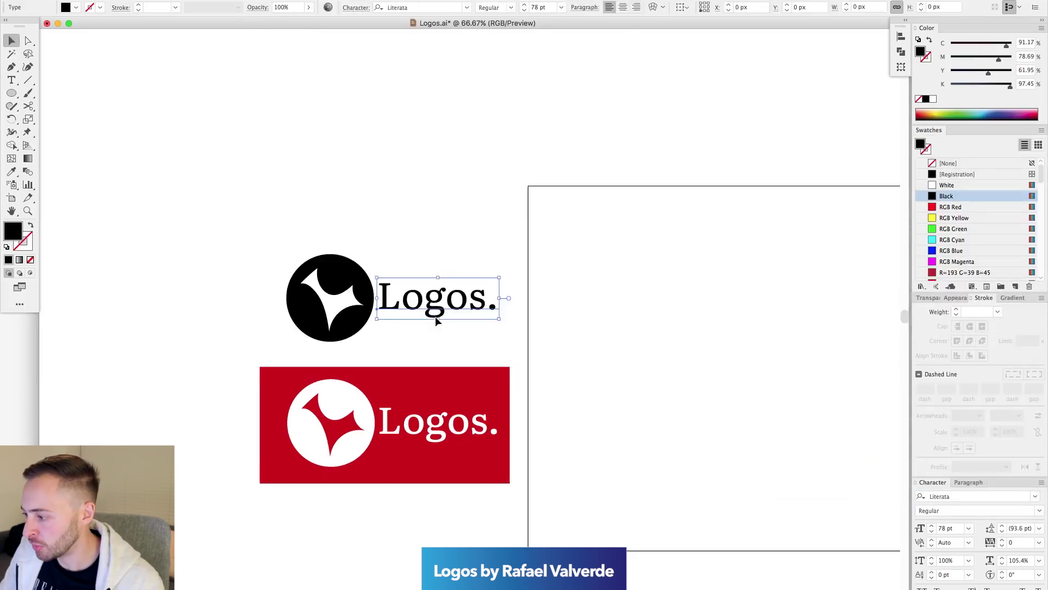
- Examine the black logo's emblem and its proportions relative to the wordmark
left_click(597, 301)
scroll(609, 304, "left", 2)
scroll(608, 305, "down", 1)
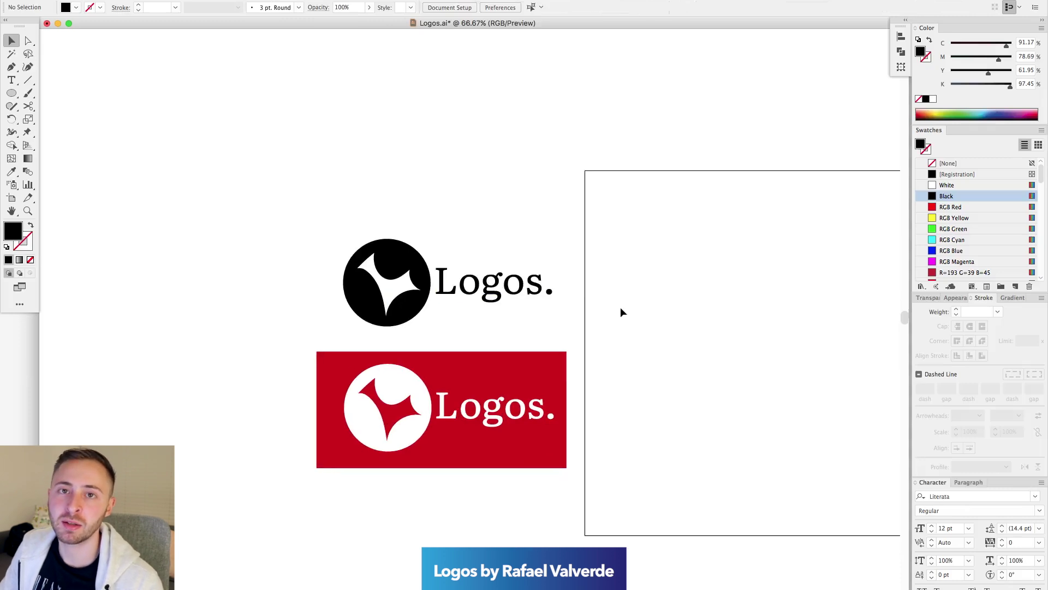
key("super+minus")
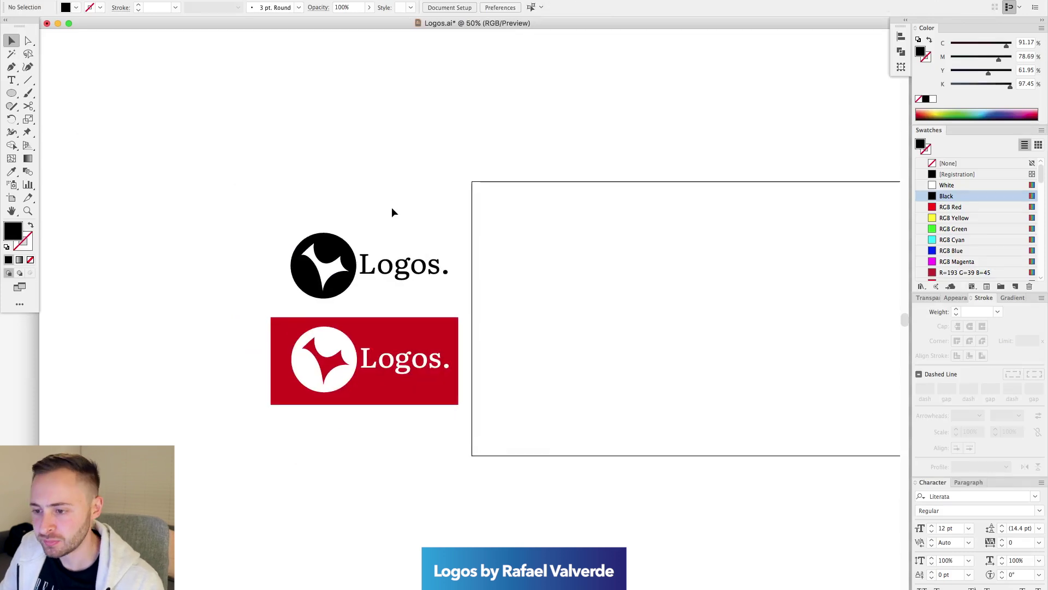
scroll(391, 211, "down", 1)
scroll(391, 210, "right", 2)
left_click_drag(151, 144, 480, 332)
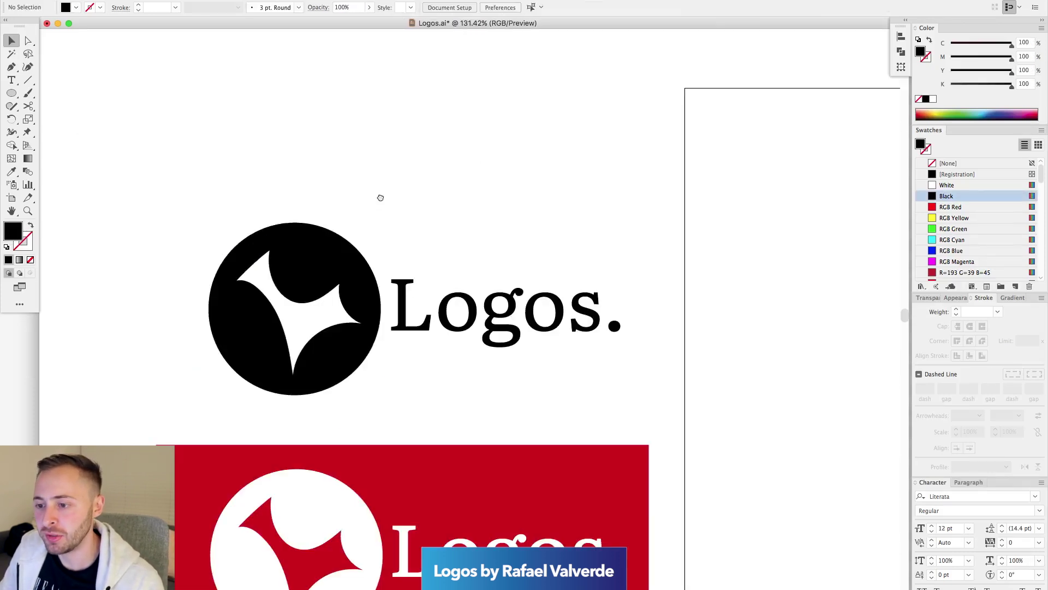
scroll(283, 323, "down", 1)
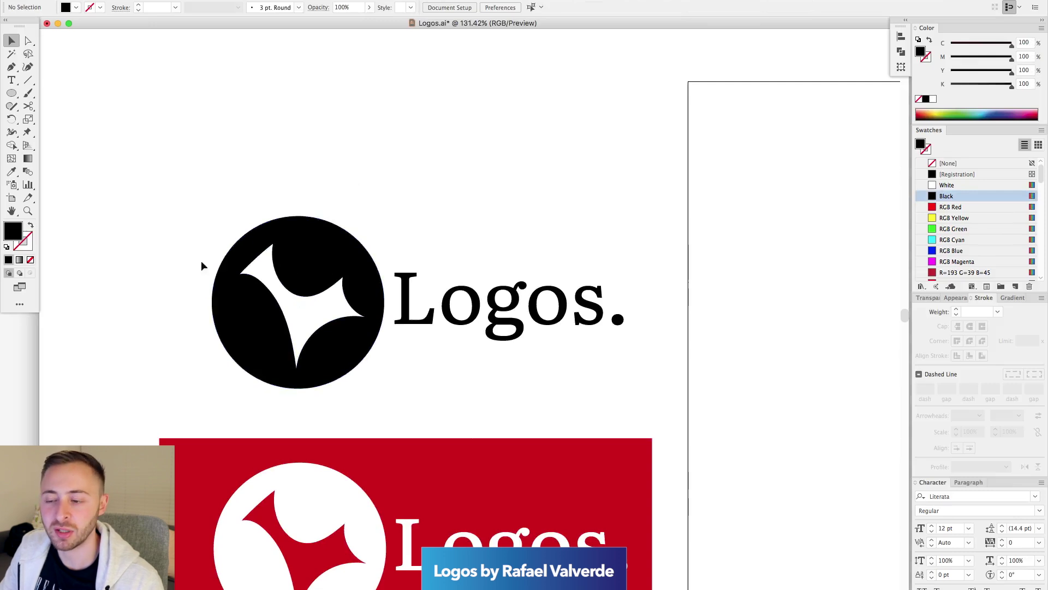
key("super+minus")
key("super+minus")
key("super+minus")
left_click_drag(467, 220, 363, 189)
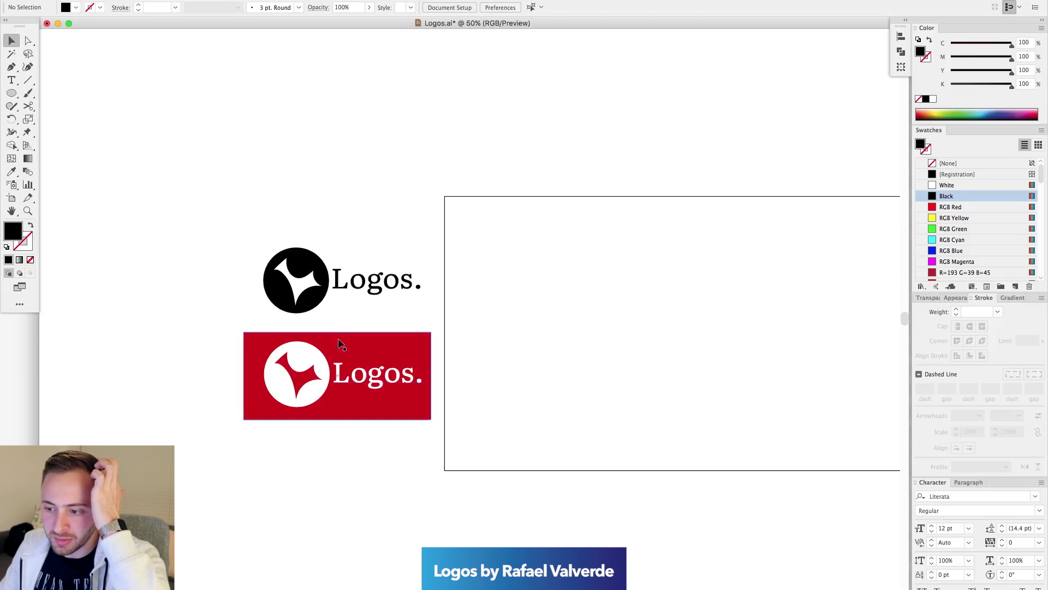
- Duplicate the complete black logo onto the empty artboard, keeping the original beside it
left_click_drag(229, 227, 470, 314)
left_click_drag(358, 296, 597, 329)
left_click(421, 201)
left_click_drag(395, 153, 740, 459)
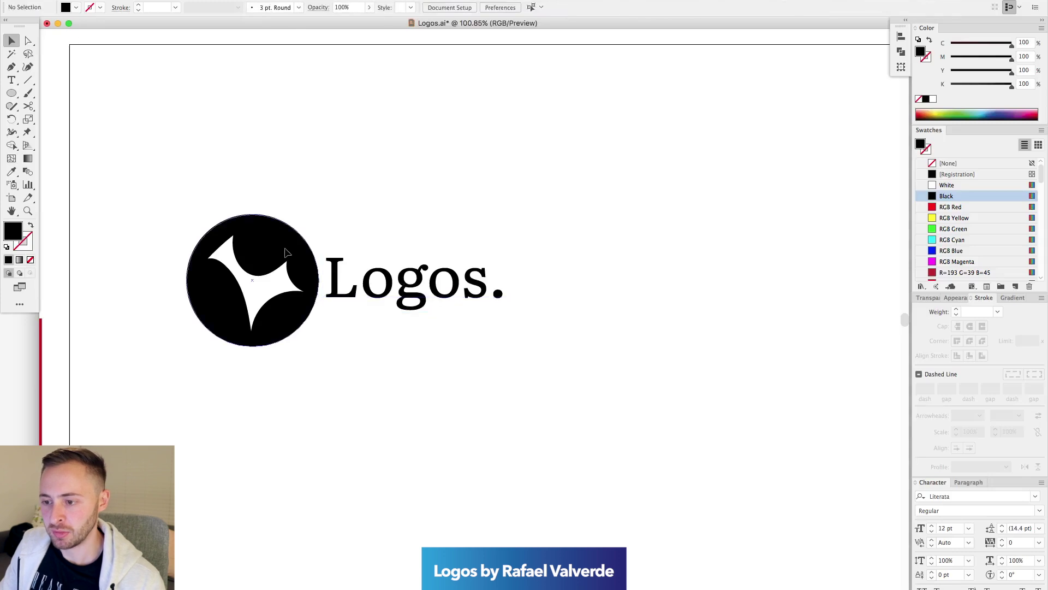
- Scale the copied logo's circular emblem down about its centre to 66 px and multiply its size by 1.5 to 99 px
left_click(303, 257)
left_click_drag(171, 171, 304, 360)
left_click_drag(253, 213, 332, 259)
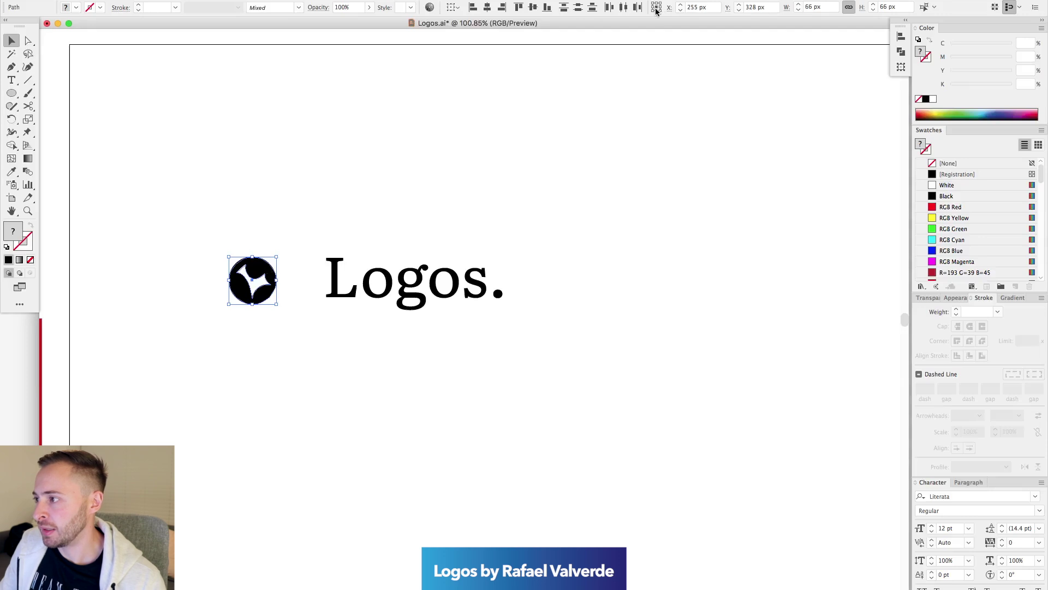
left_click(826, 7)
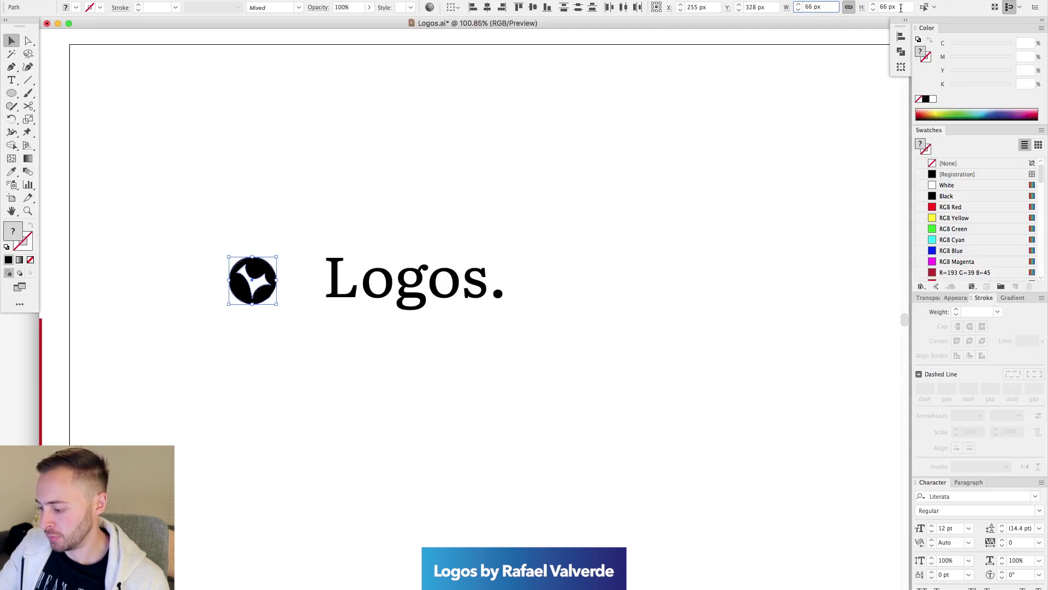
type("*1.5")
key("Return")
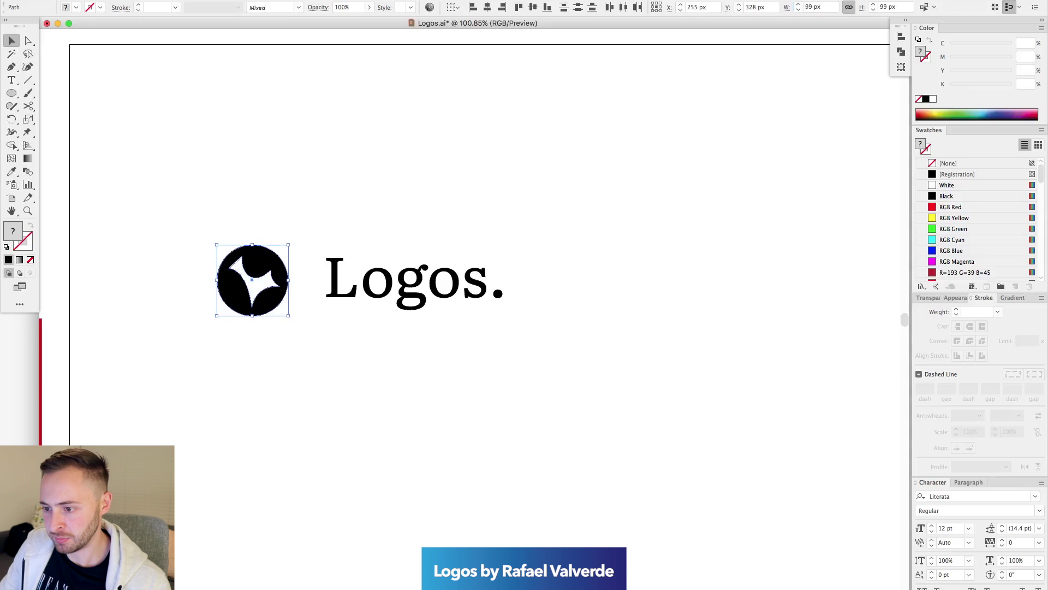
left_click(457, 196)
- Nudge the copied logo's whole emblem 30 px right, closer to the wordmark
left_click_drag(236, 228, 281, 326)
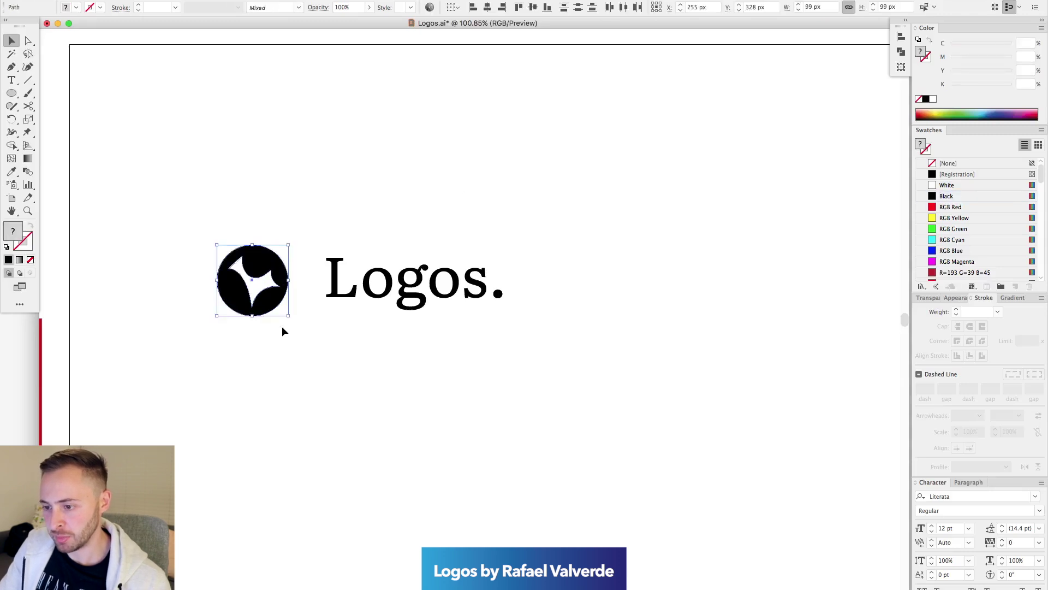
key("shift+Right")
key("shift+Right")
key("shift+Right")
key("shift+Left")
key("Right")
key("Right")
key("Right")
key("Right")
key("Left")
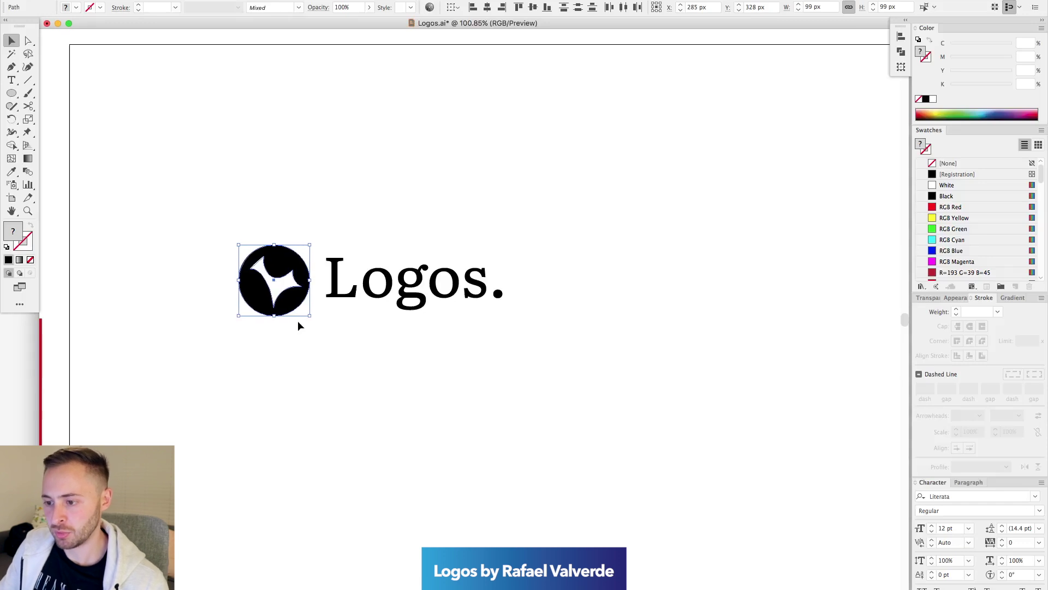
left_click(349, 365)
- Enlarge the copied emblem proportionally by a factor of 1.2 to 118.8 px, keeping its right edge fixed
left_click(305, 292)
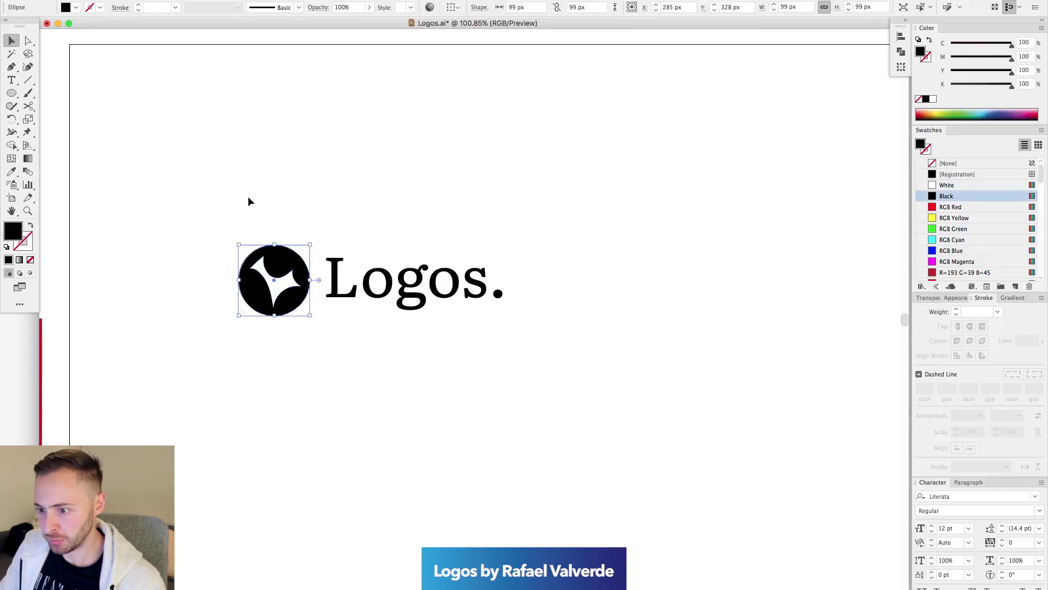
left_click_drag(249, 201, 307, 388)
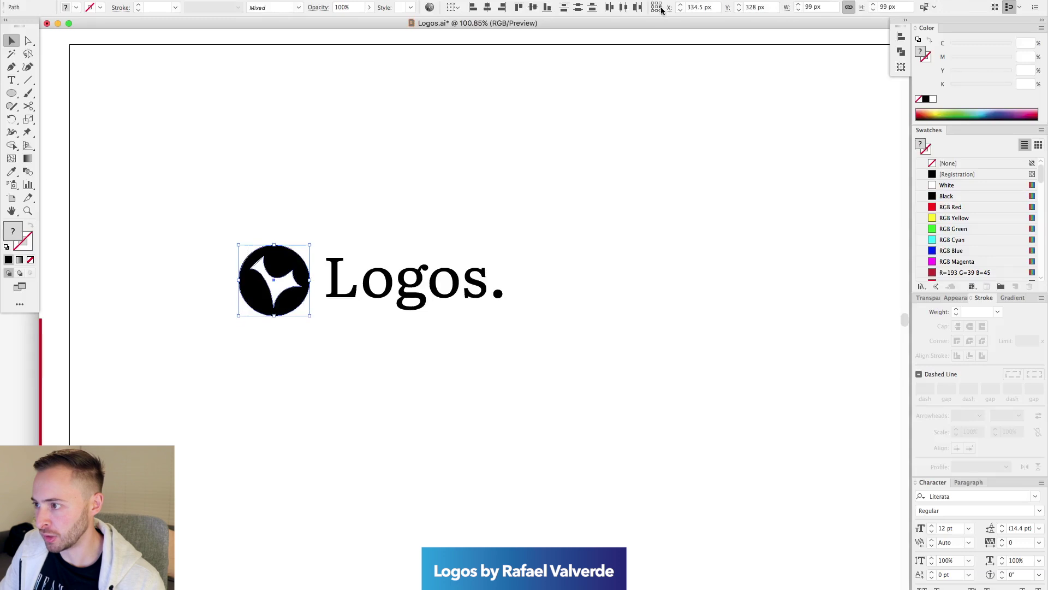
left_click(829, 8)
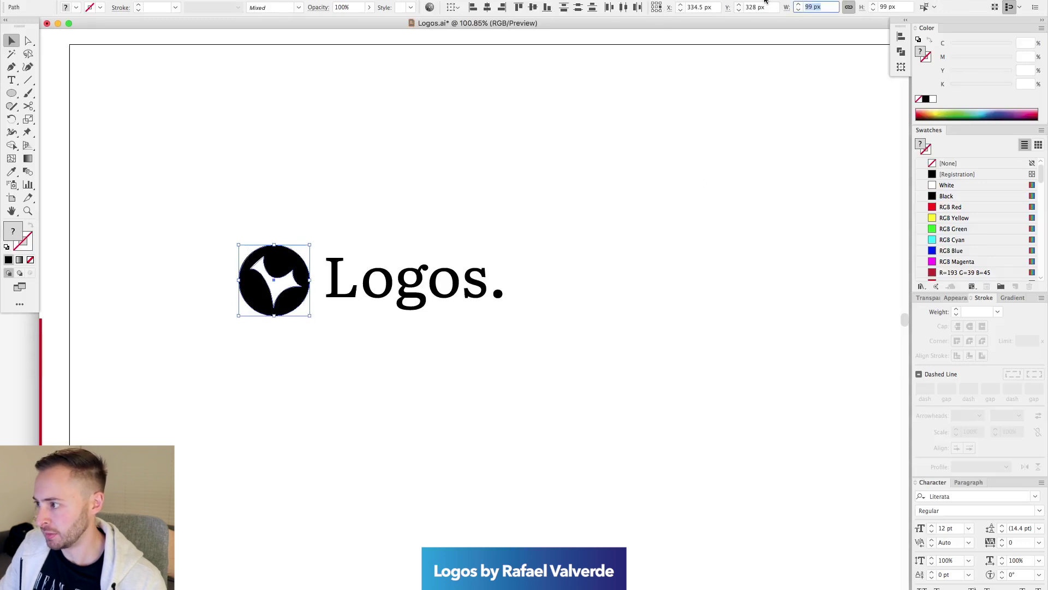
key("Right")
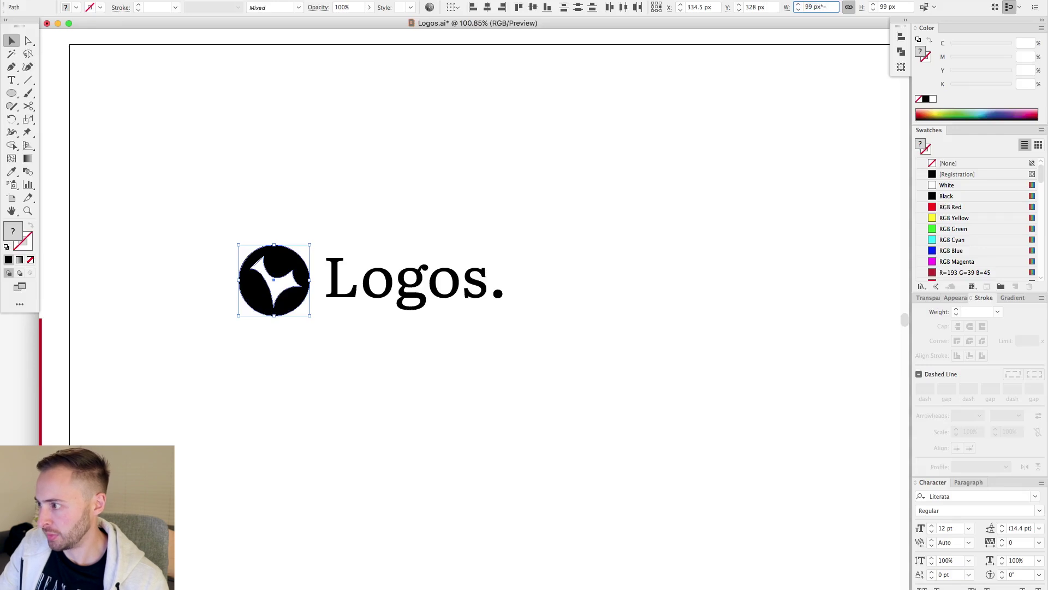
type("*1.2")
key("Return")
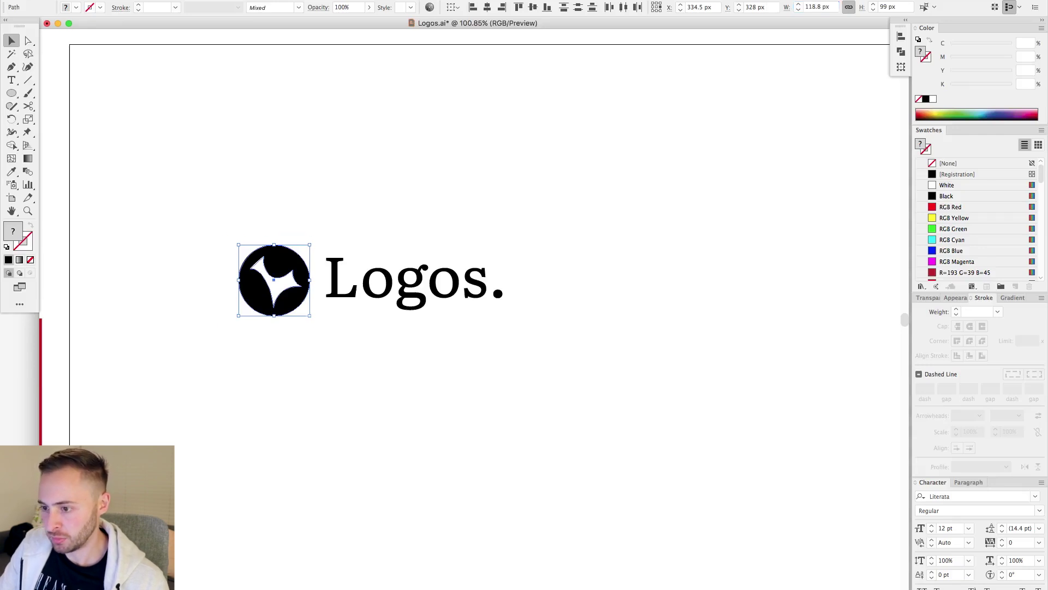
left_click(427, 191)
- Nudge the copied logo's wordmark about 4 px right to widen the gap to the emblem
left_click_drag(427, 193, 557, 164)
scroll(557, 164, "down", 3)
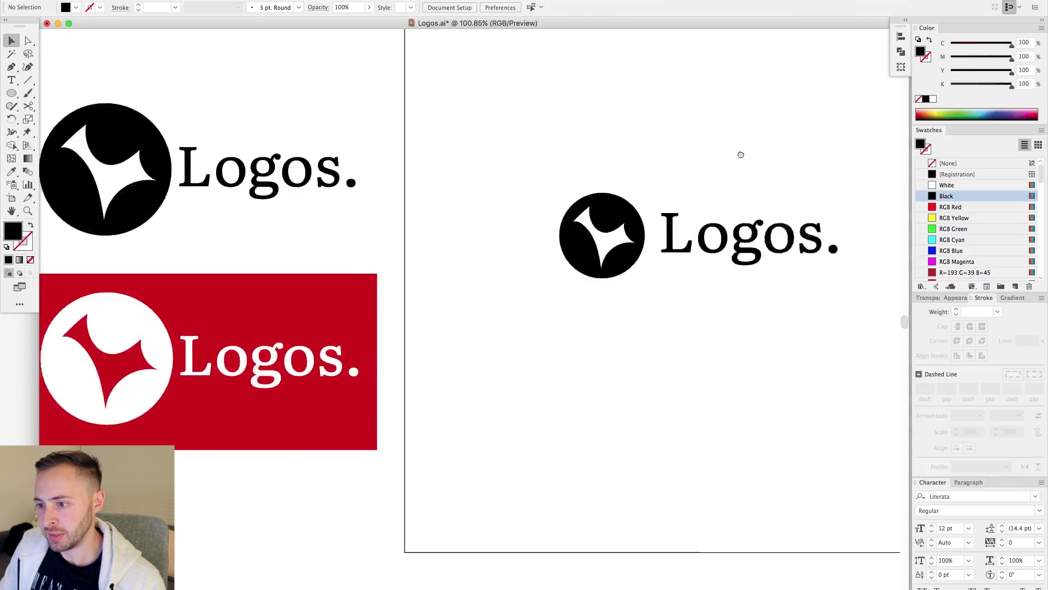
scroll(447, 210, "up", 3)
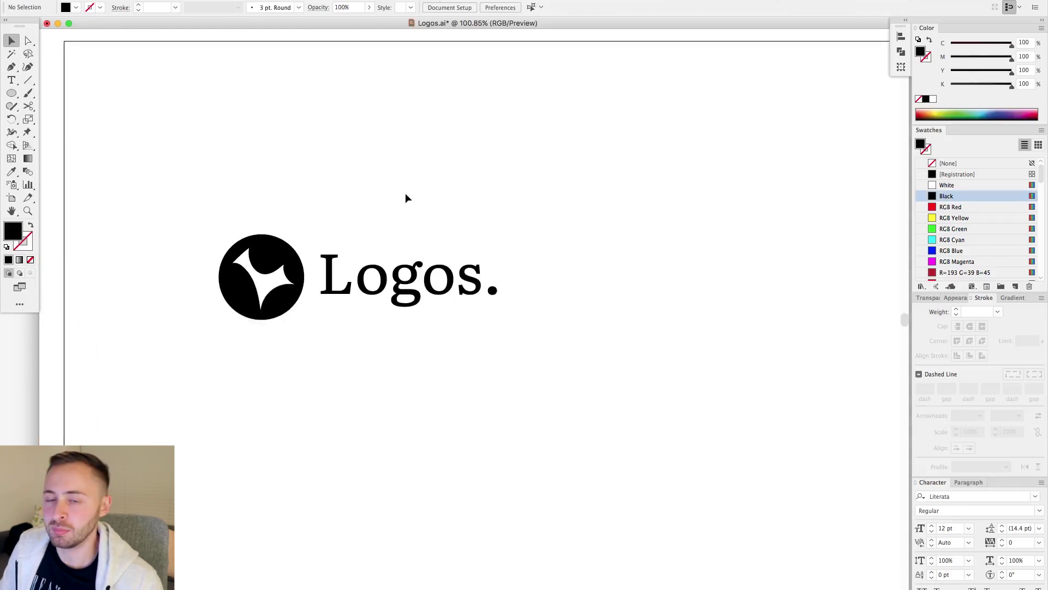
left_click_drag(394, 221, 621, 166)
left_click_drag(441, 169, 524, 169)
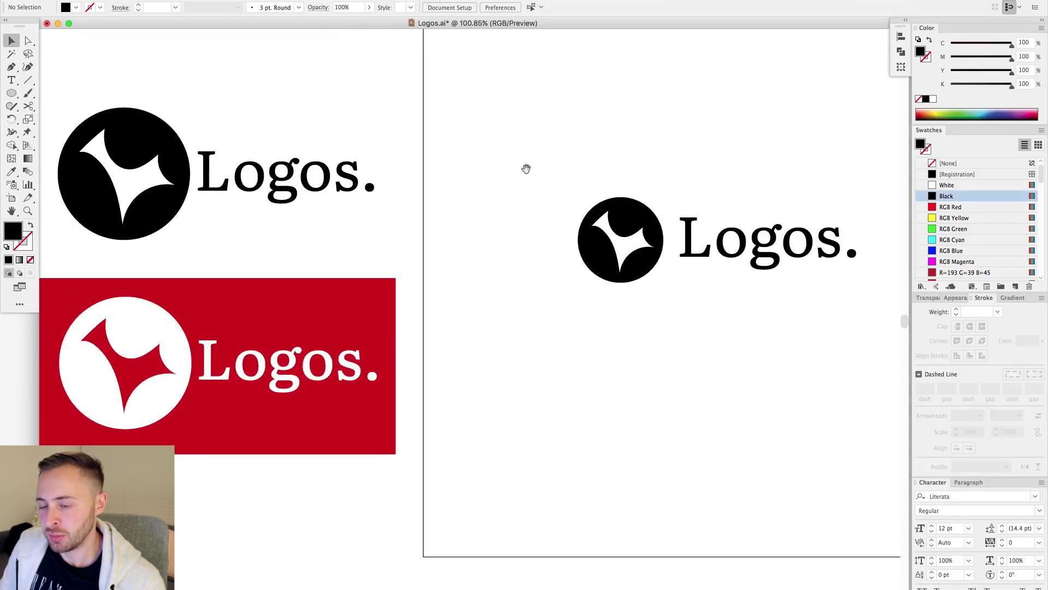
left_click_drag(633, 337, 568, 350)
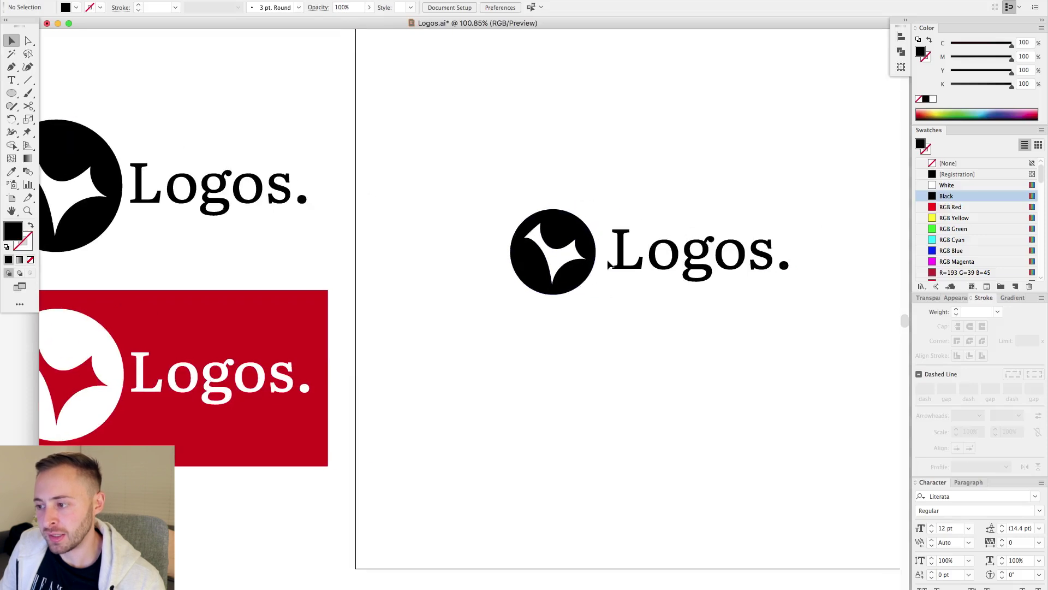
left_click(627, 250)
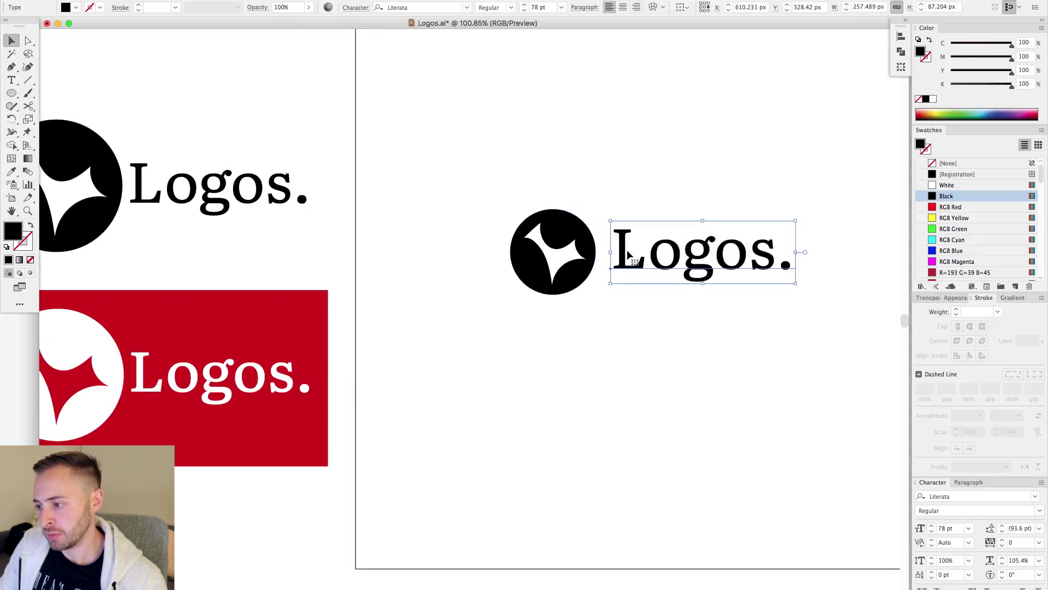
left_click(650, 150)
left_click_drag(652, 149, 764, 163)
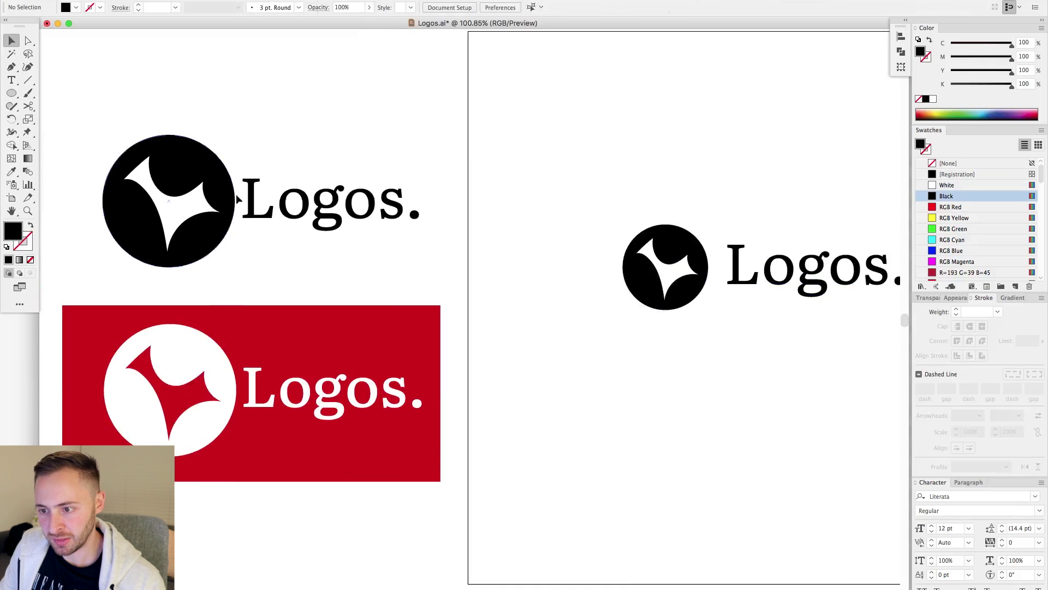
scroll(289, 295, "right", 10)
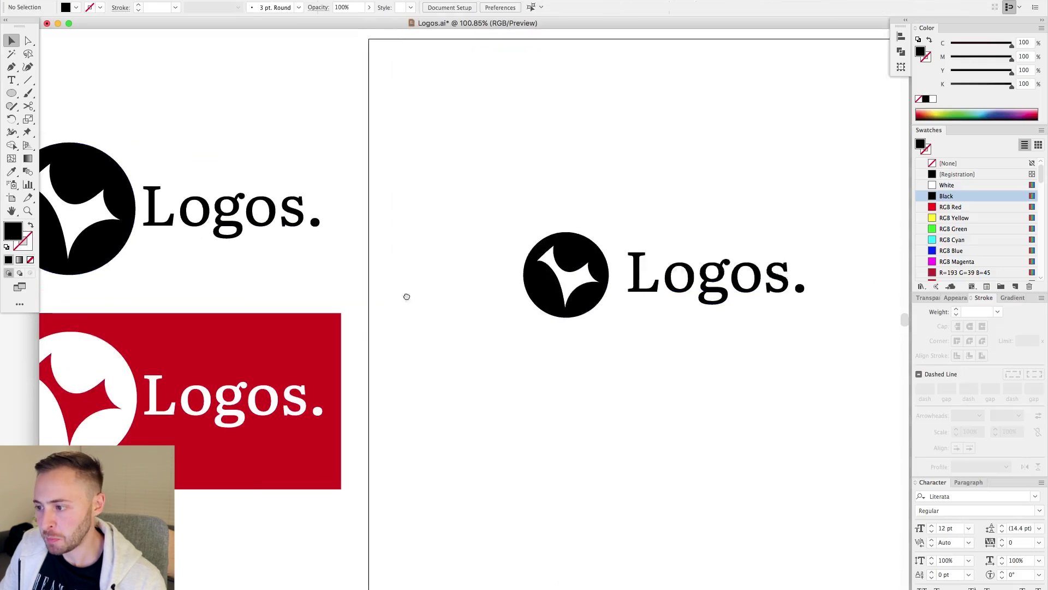
- Tighten the tracking of the whole copied "Logos." wordmark to -40
left_click_drag(666, 446, 710, 463)
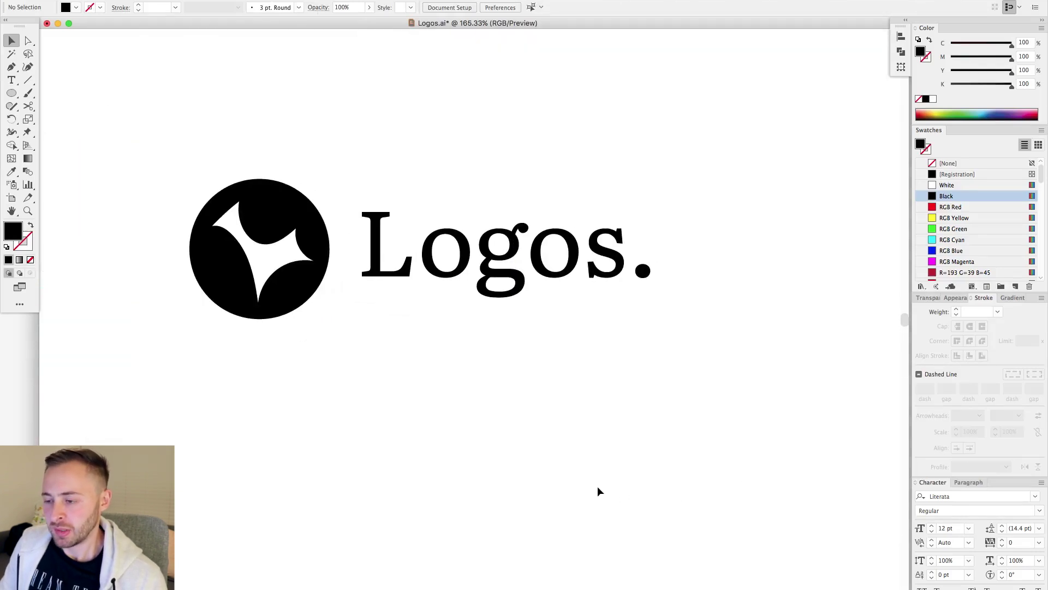
key("super+minus")
key("t")
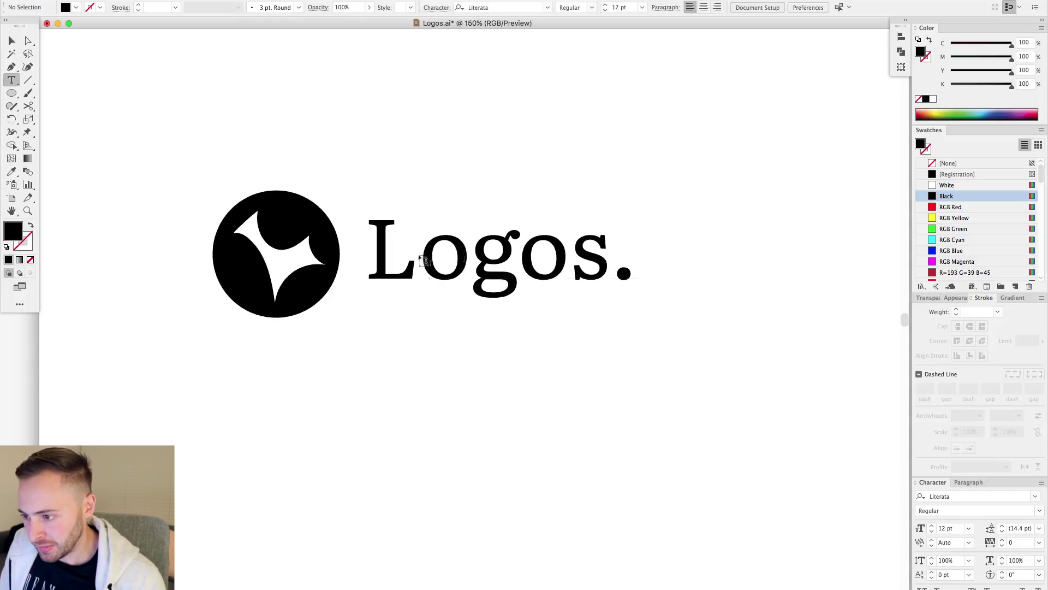
left_click(428, 262)
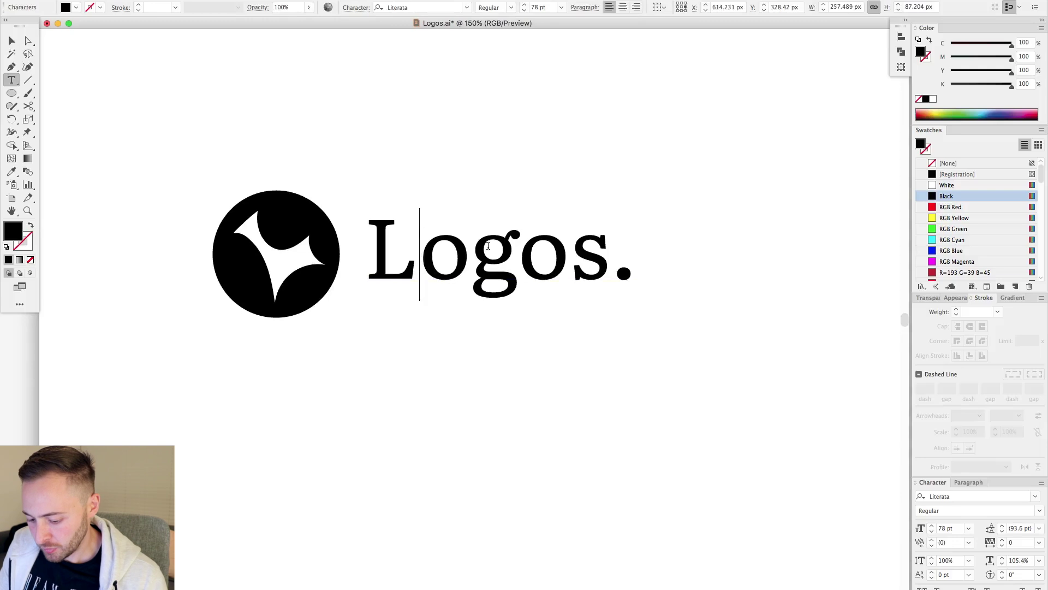
key("super+a")
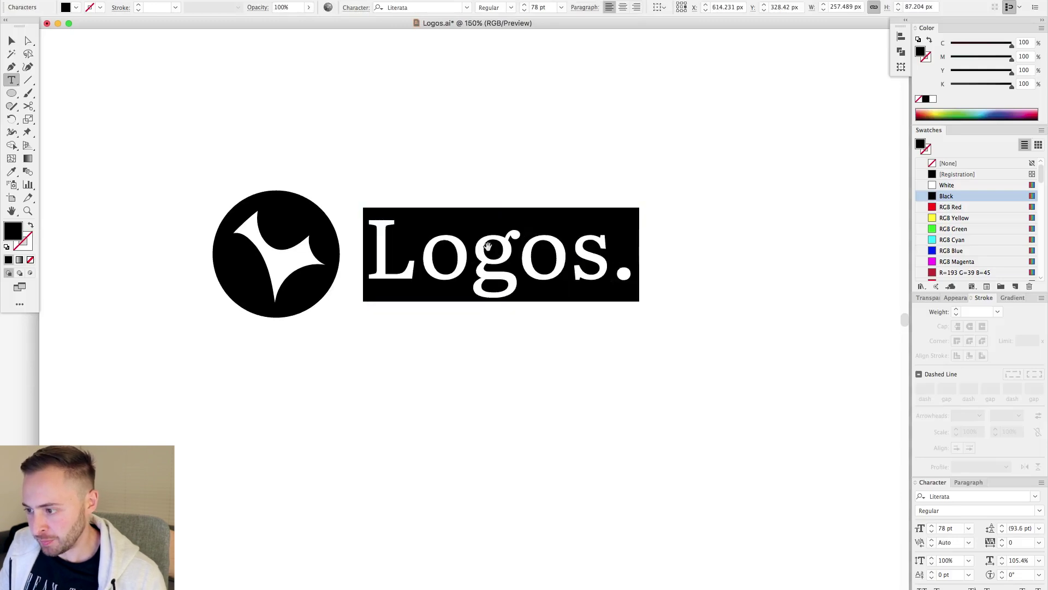
key("Right")
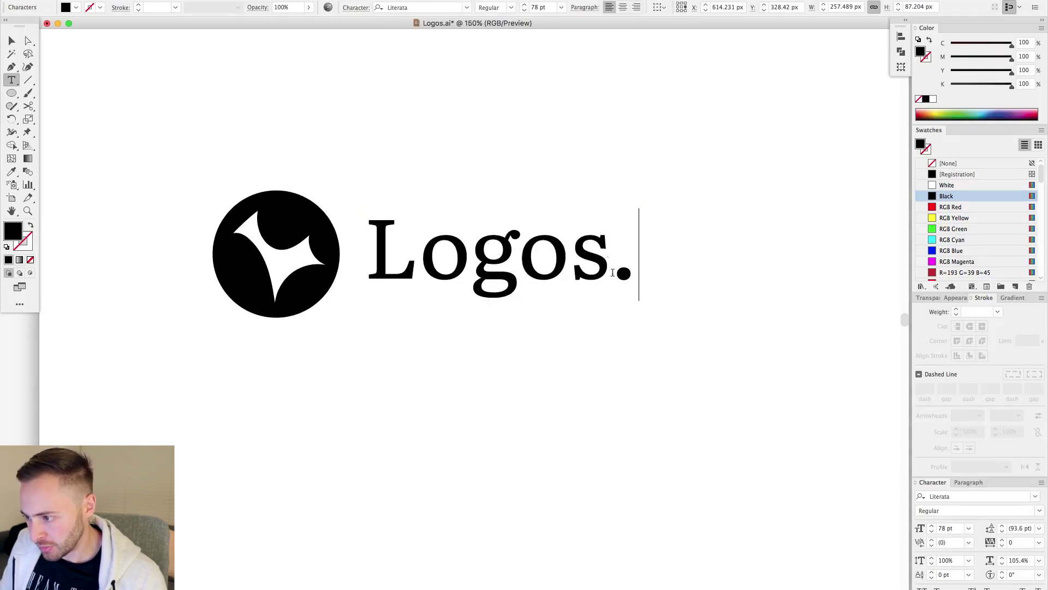
left_click(431, 244)
key("super+a")
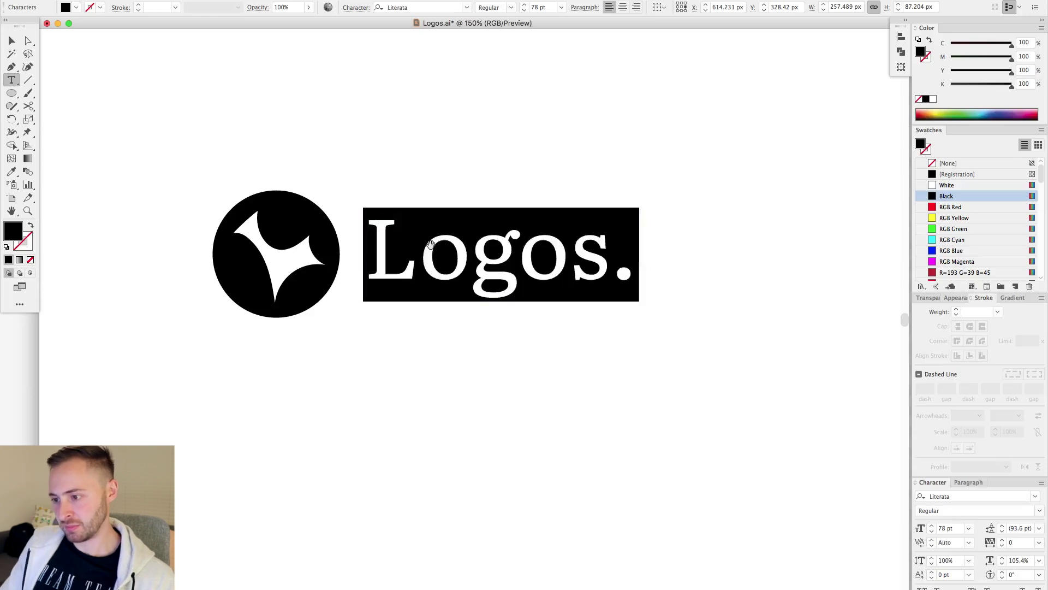
key("alt+Left")
key("alt+Left")
key("Right")
key("Left")
key("Left")
key("Left")
key("Left")
key("super+a")
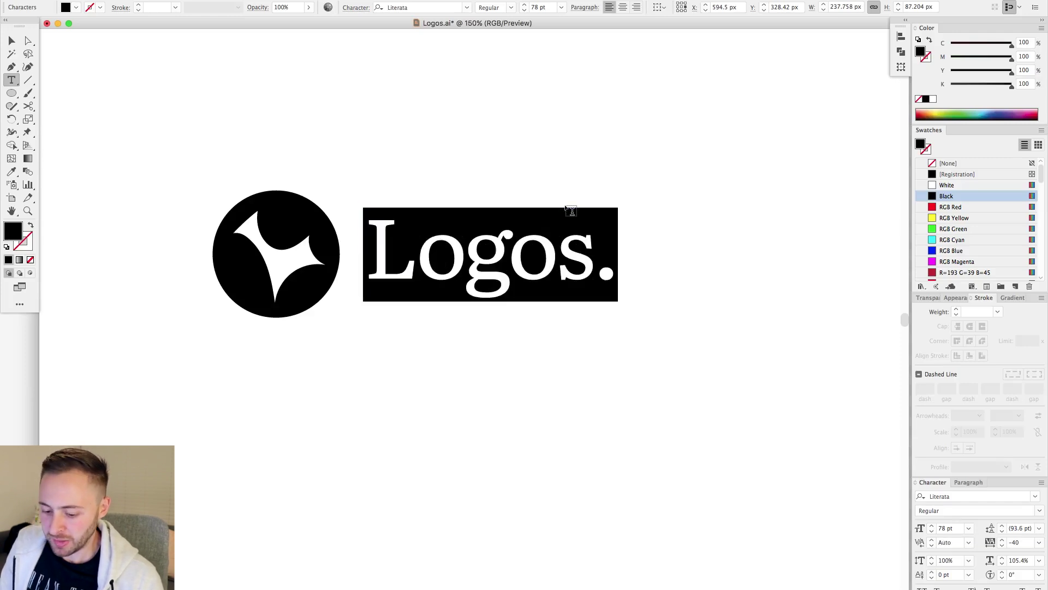
key("alt+Left")
key("alt+Right")
key("alt+Right")
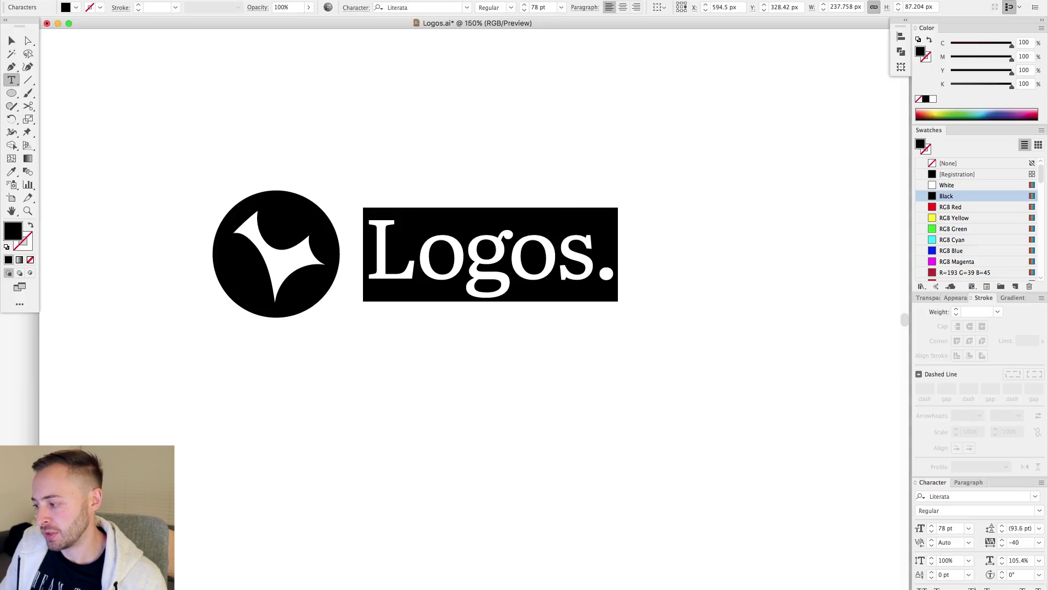
- Tighten the kerning between the g and second o, the second o and s, and the s and period
left_click(417, 248)
left_click(508, 247)
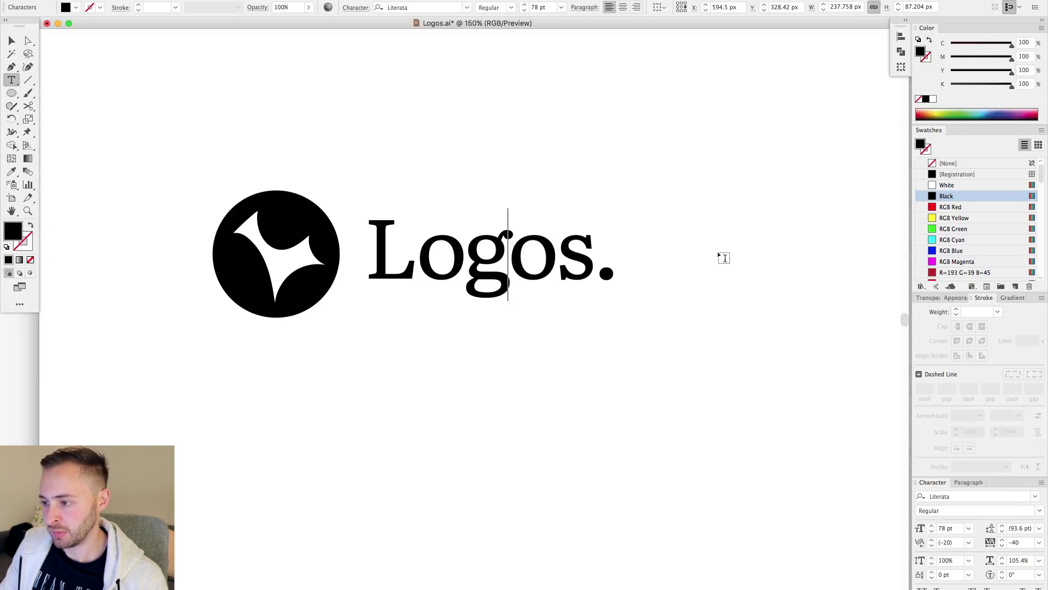
key("alt+Left")
key("Right")
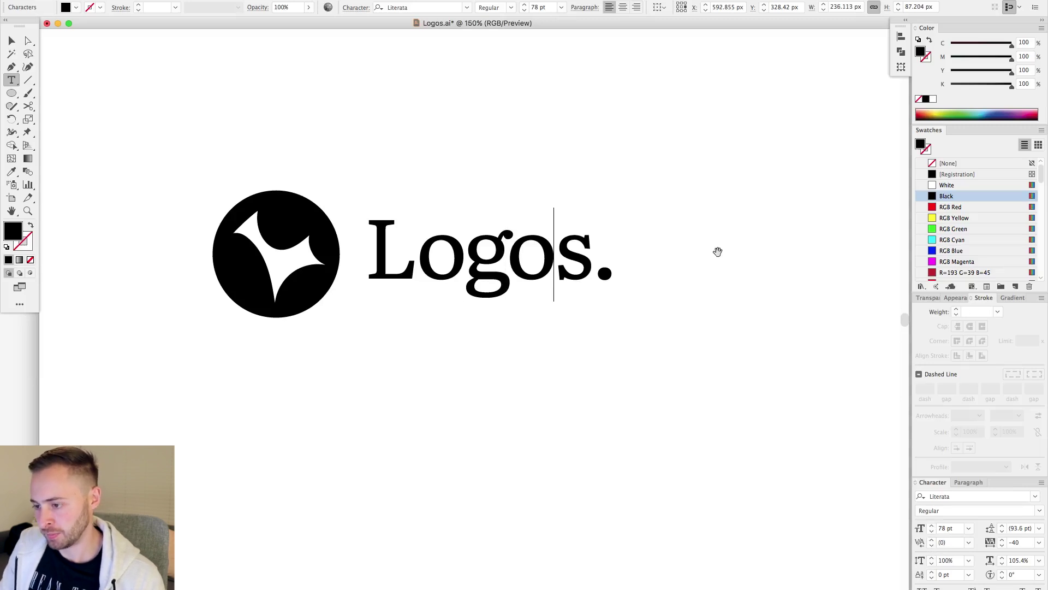
key("alt+Left")
key("Right")
key("alt+Left")
key("alt+Left")
- Tighten the kerning between the first o and g and between the L and first o
left_click(472, 245)
key("alt+Left")
key("Left")
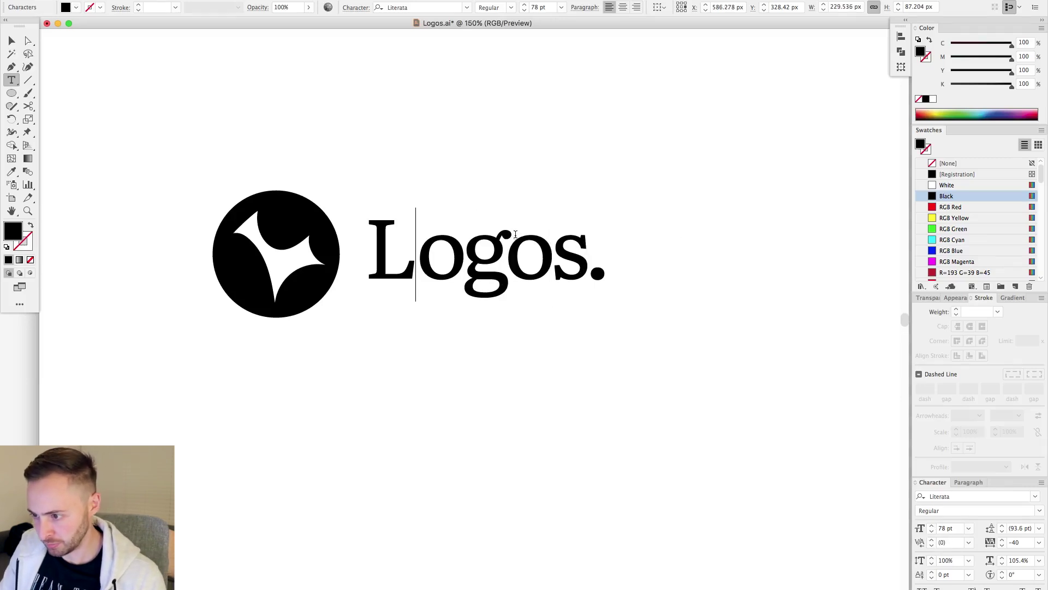
key("alt+Left")
key("Escape")
left_click(286, 78)
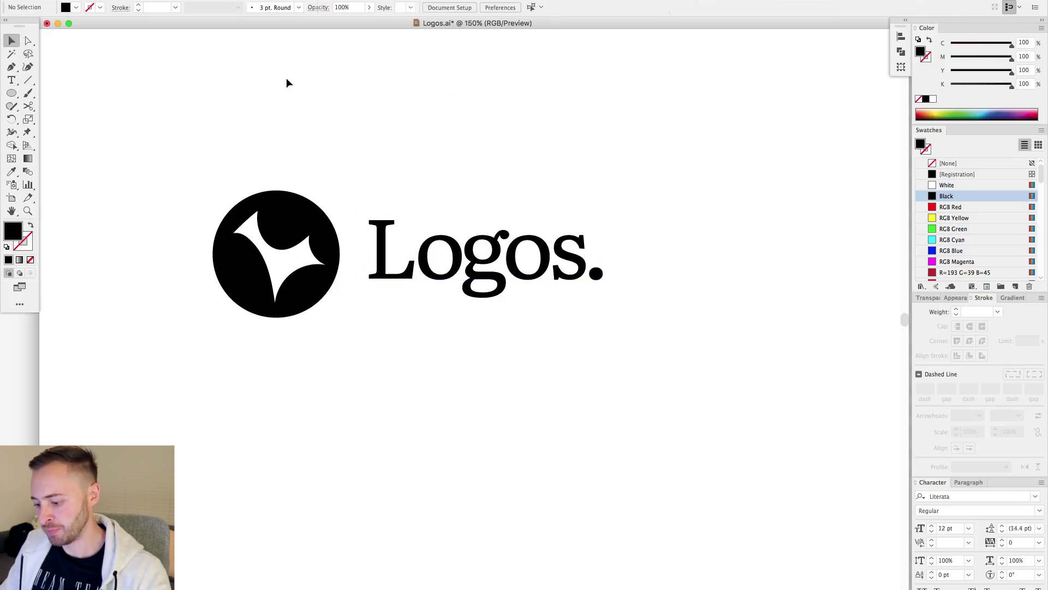
- Set the kerning between the wordmark's first o and the g to -10
key("super+minus")
left_click_drag(444, 171, 434, 99)
left_click_drag(230, 120, 710, 326)
left_click(443, 302)
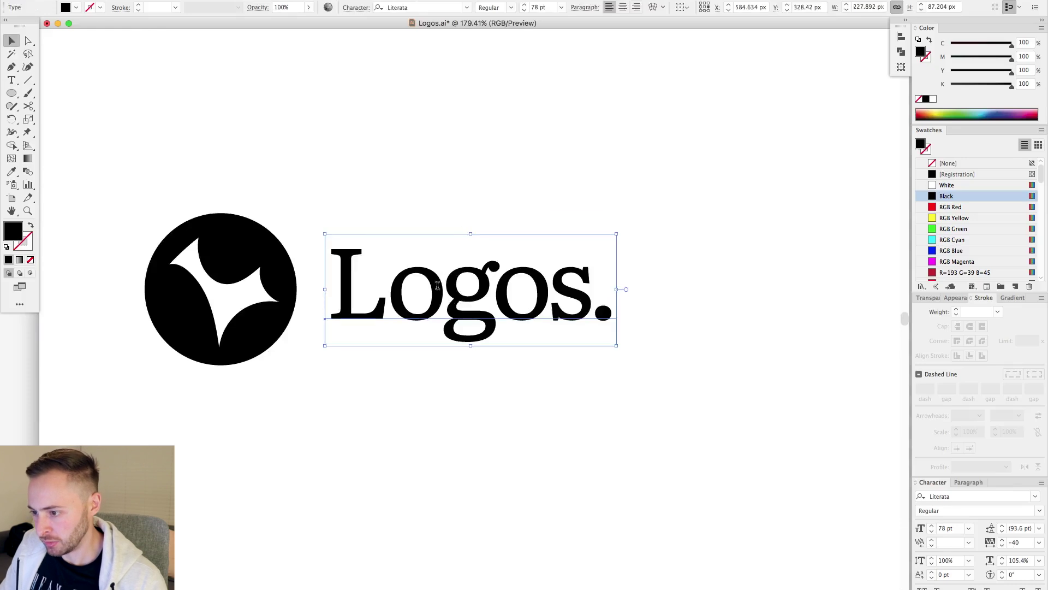
double_click(443, 302)
left_click_drag(959, 543, 905, 533)
type("-10")
key("Return")
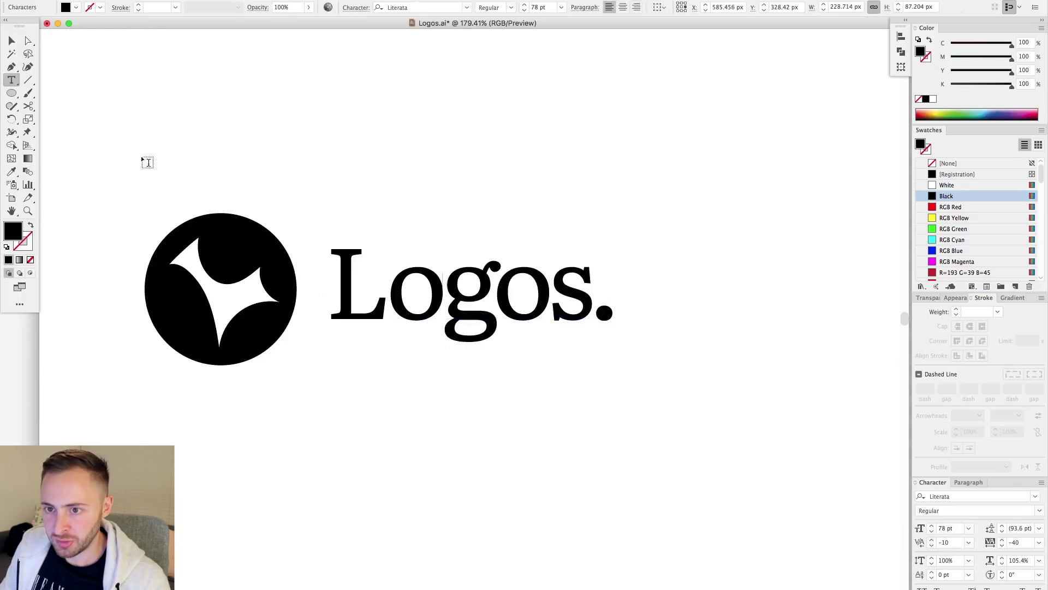
key("Escape")
left_click(145, 162)
- Examine the reworked wordmark's letter spacing up close and the whole logo within its artboard
key("super+minus")
key("super+minus")
key("super+minus")
left_click_drag(409, 248, 472, 189)
left_click_drag(335, 180, 788, 417)
key("super+minus")
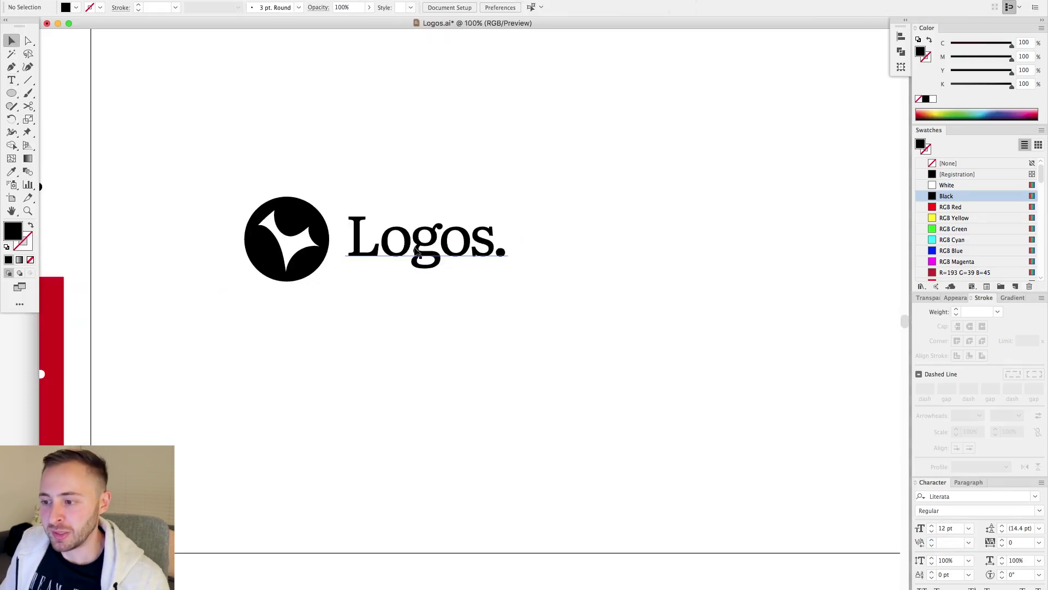
left_click_drag(317, 183, 584, 321)
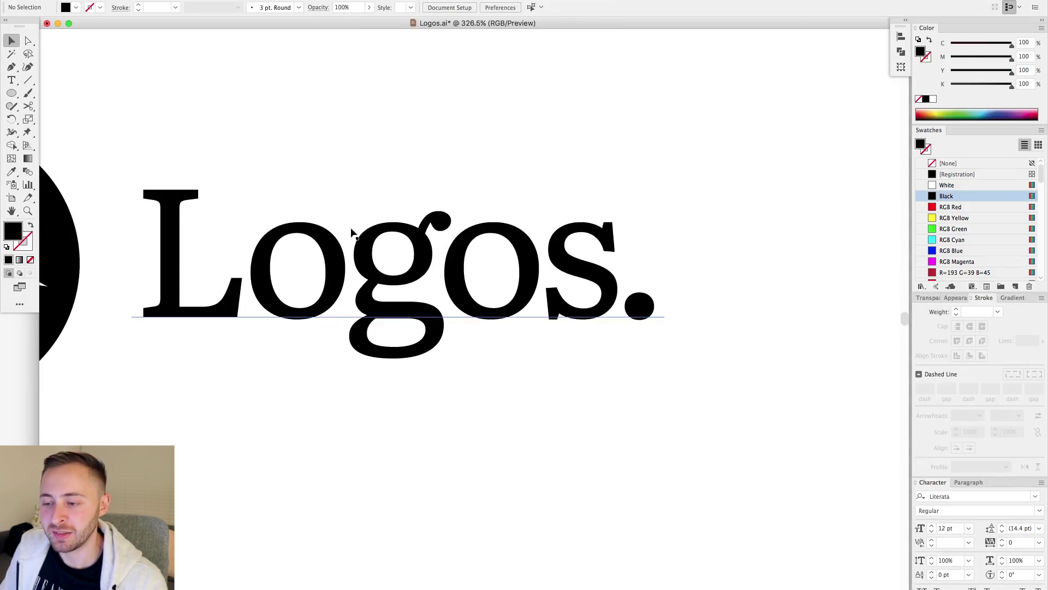
left_click(355, 256)
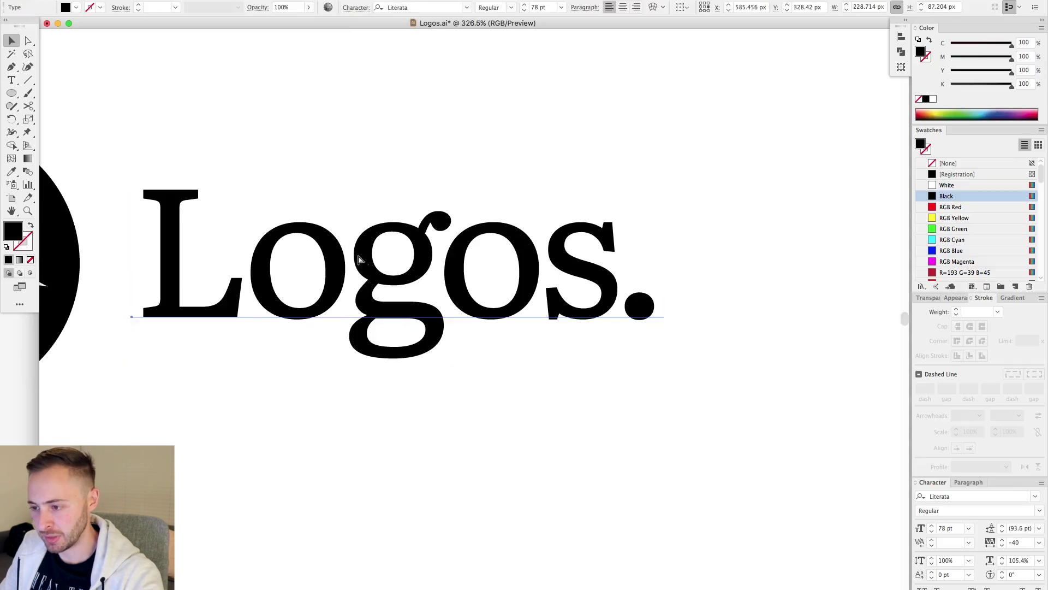
key("super+minus")
key("super+minus")
key("super+minus")
left_click(444, 213)
left_click_drag(414, 197, 480, 132)
key("super+minus")
key("super+minus")
left_click_drag(414, 202, 319, 200)
left_click_drag(271, 206, 510, 346)
left_click_drag(440, 302, 472, 252)
left_click(418, 158)
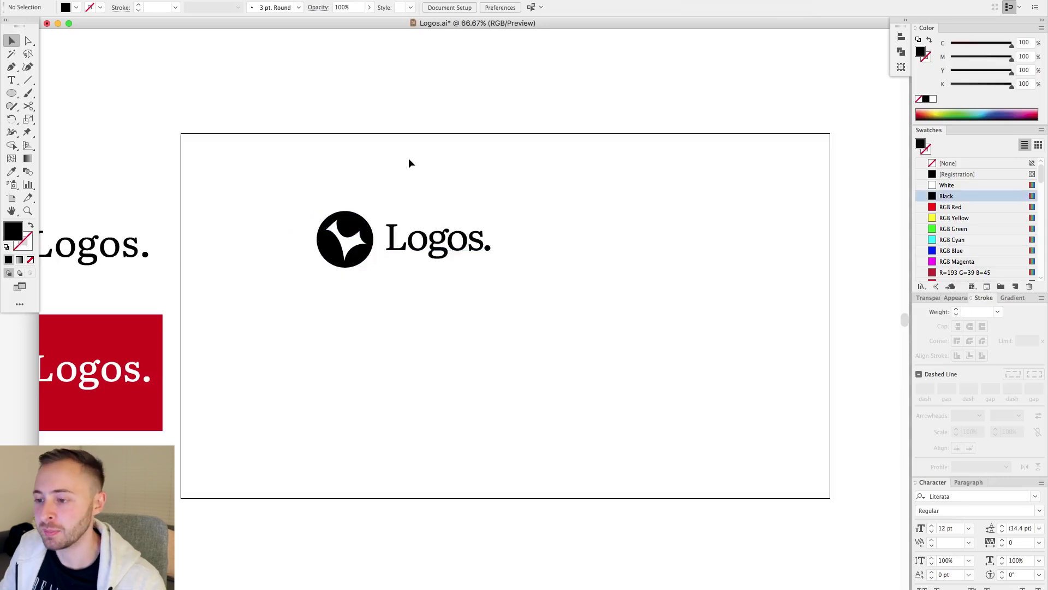
- Open the Transform panel and examine the white star shape inside the circular emblem up close
left_click_drag(254, 156, 610, 388)
key("super+minus")
left_click(900, 66)
left_click_drag(466, 155, 305, 135)
scroll(374, 165, "left", 5)
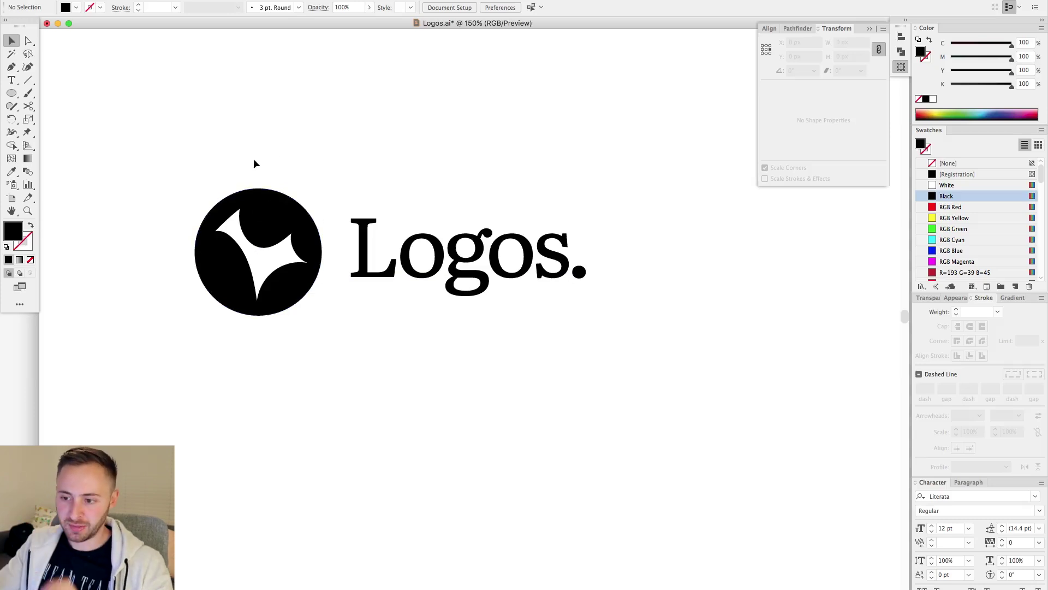
left_click_drag(327, 119, 347, 111)
left_click_drag(147, 113, 570, 390)
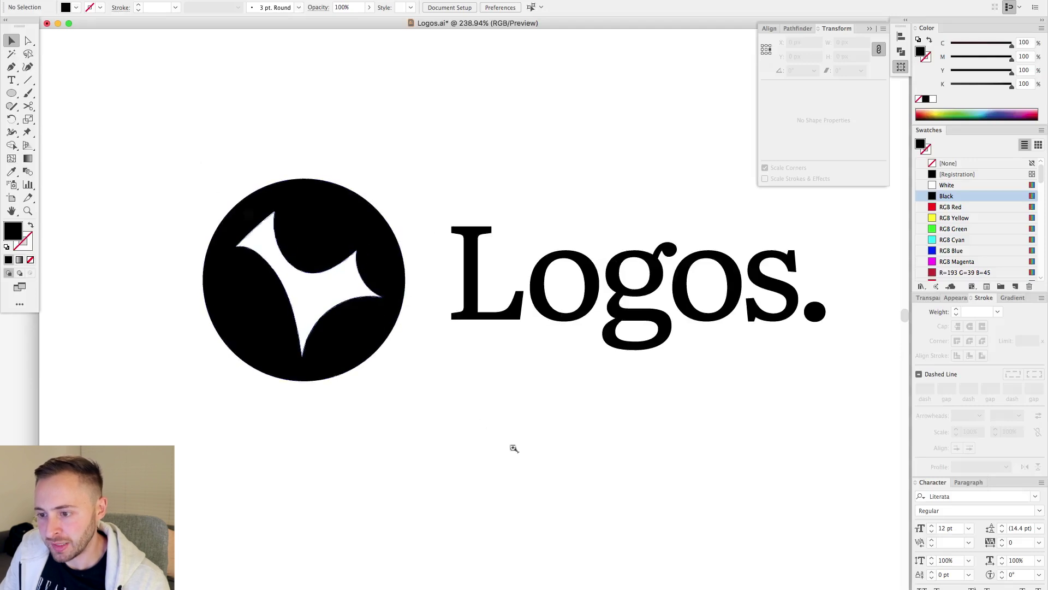
left_click_drag(198, 163, 513, 448)
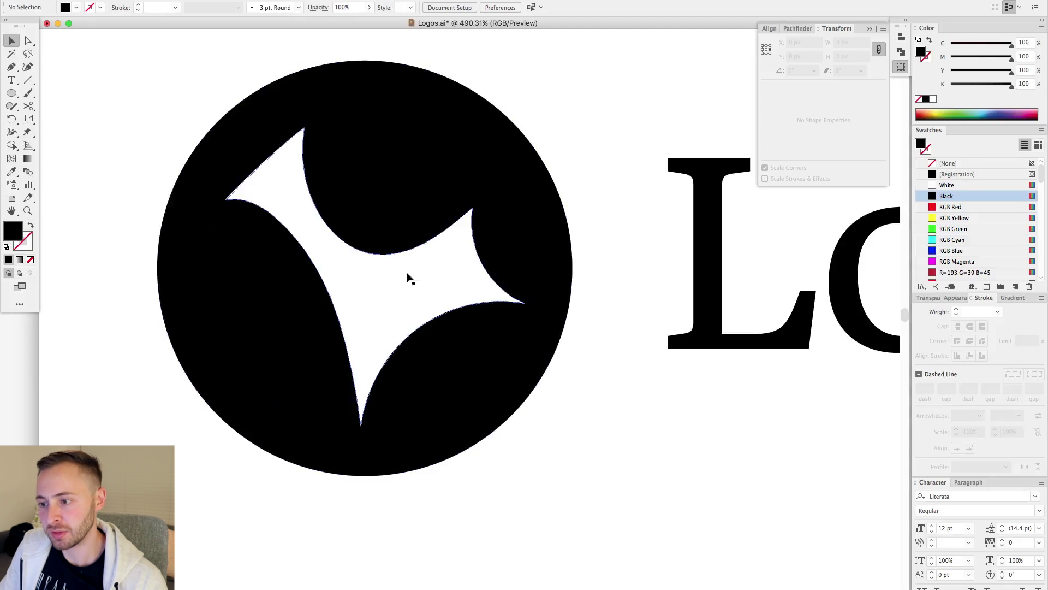
key("super+minus")
key("super+minus")
key("super+minus")
key("super+minus")
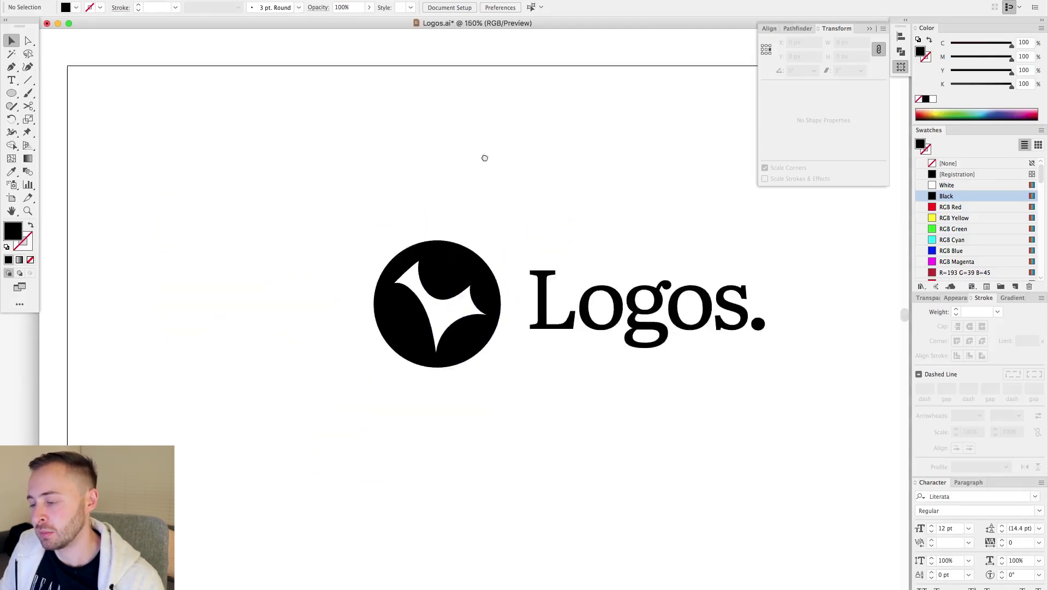
- Display the document grid behind the reworked logo
left_click_drag(484, 159, 293, 38)
left_click_drag(411, 115, 447, 92)
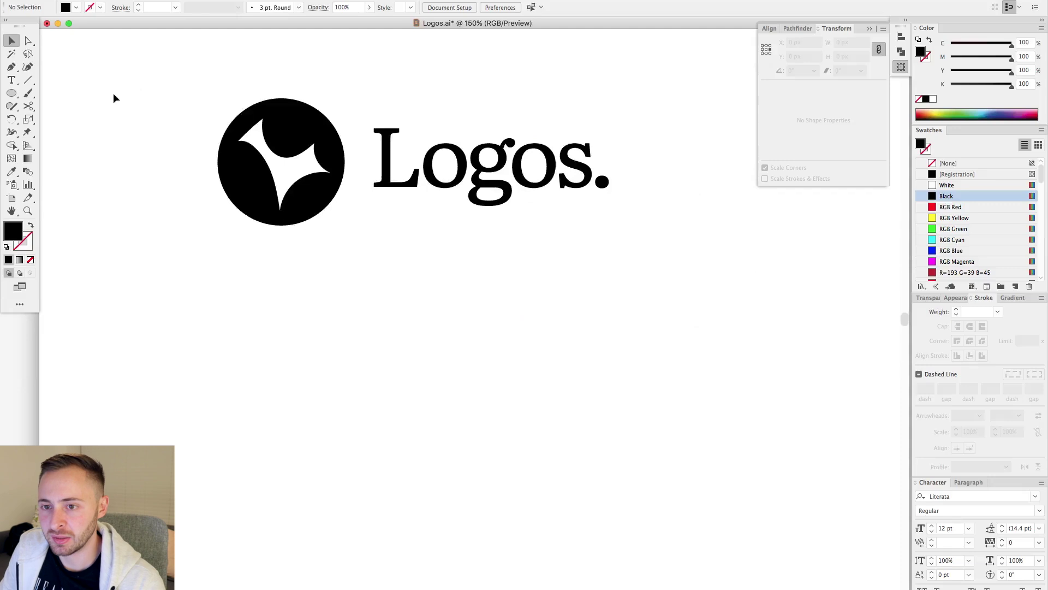
left_click_drag(11, 94, 55, 120)
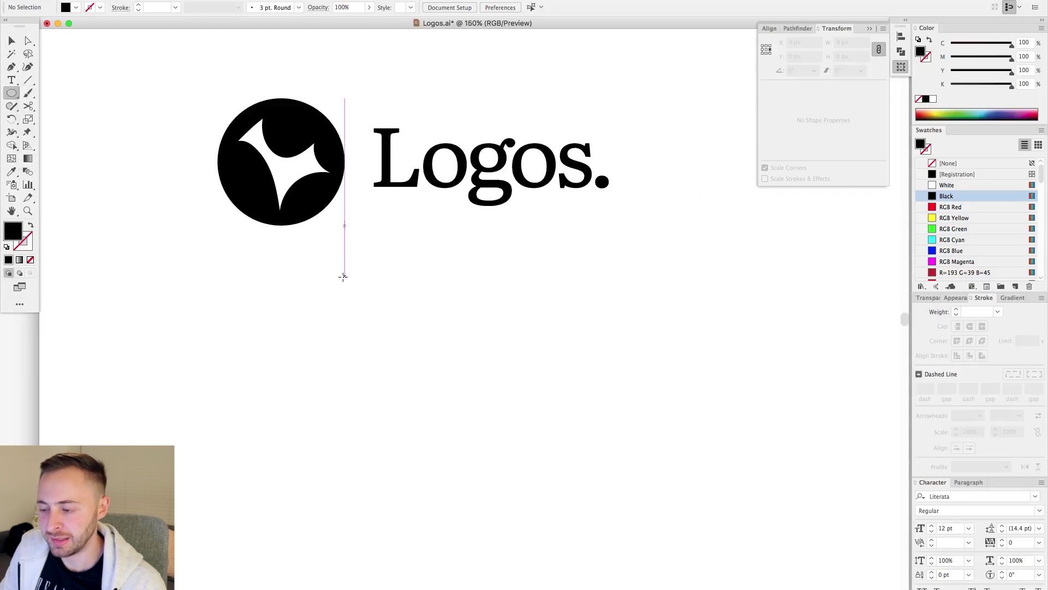
key("super+apostrophe")
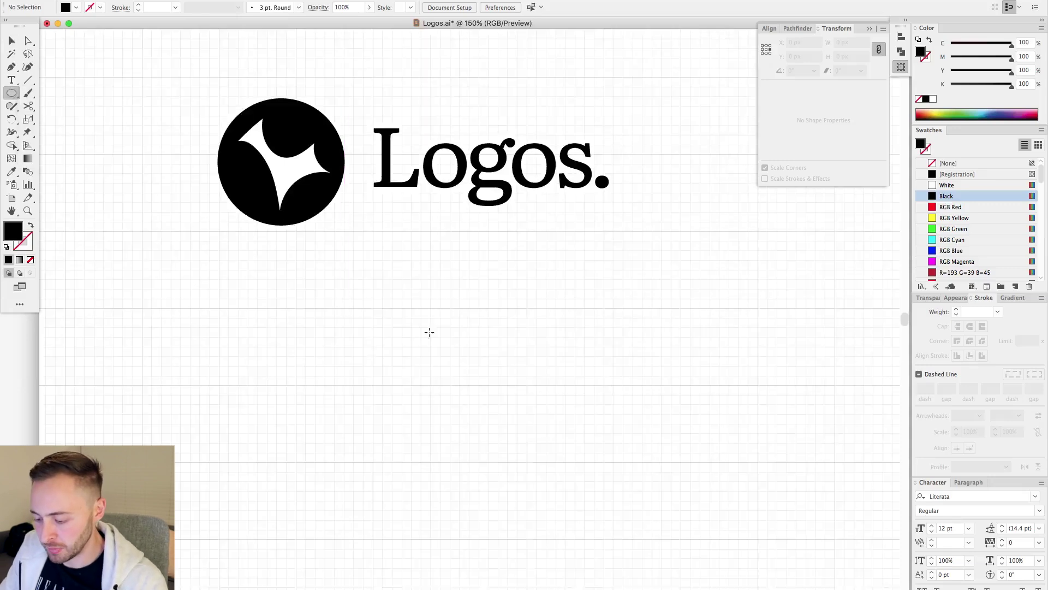
- Draw a 144 px black circle on the grid below the logo with a concentric 126 px white circle on top
mouse_move(342, 255)
left_mouse_down()
mouse_move(358, 183)
mouse_move(308, 141)
left_mouse_up()
left_click_drag(341, 200, 486, 349)
key("v")
left_click(45, 117)
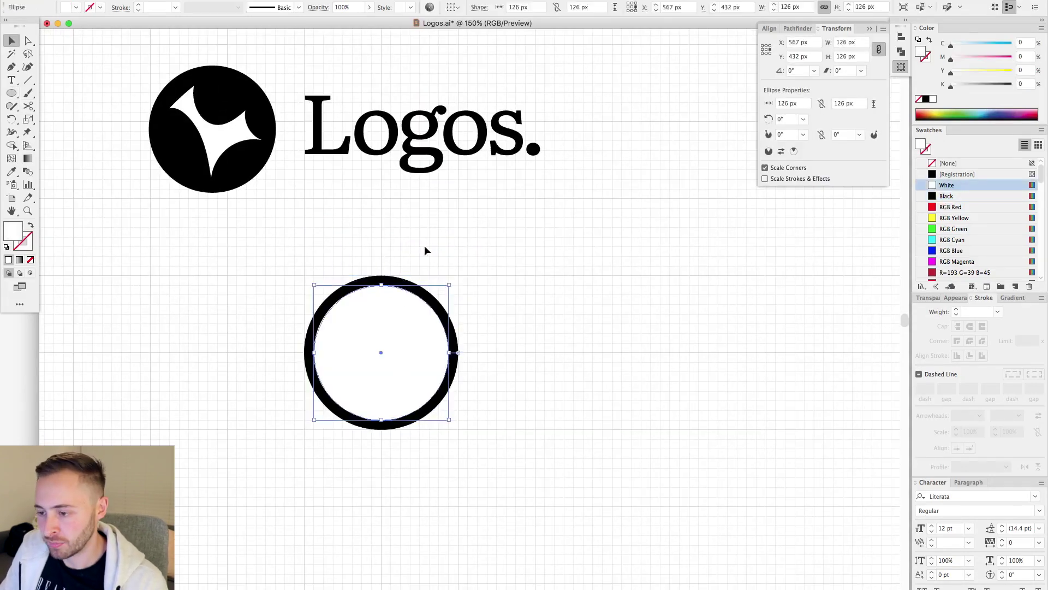
left_click(450, 274)
left_click(371, 338)
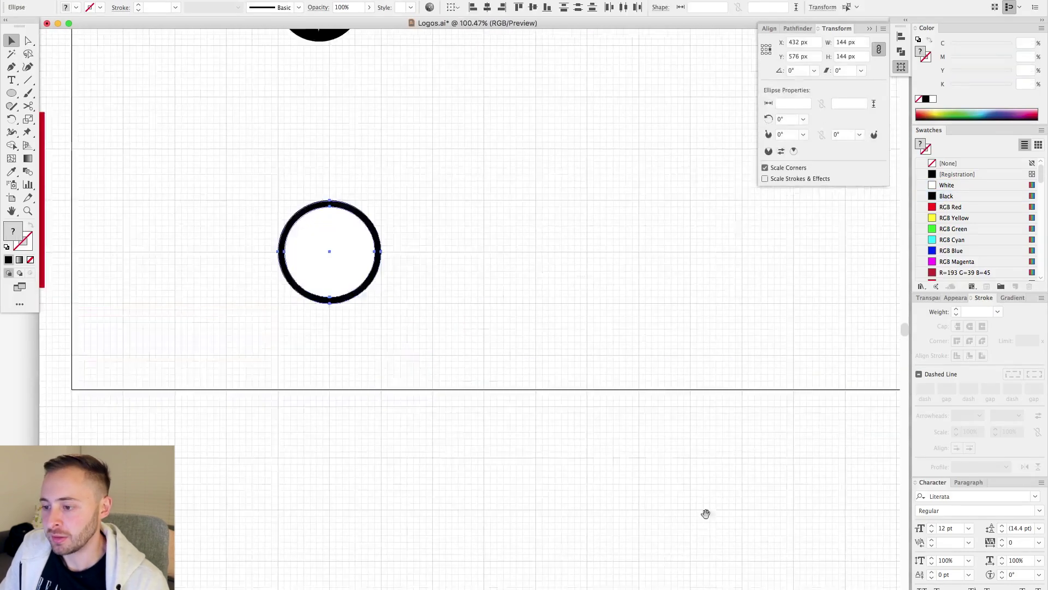
left_click_drag(706, 514, 820, 585)
left_click(543, 391)
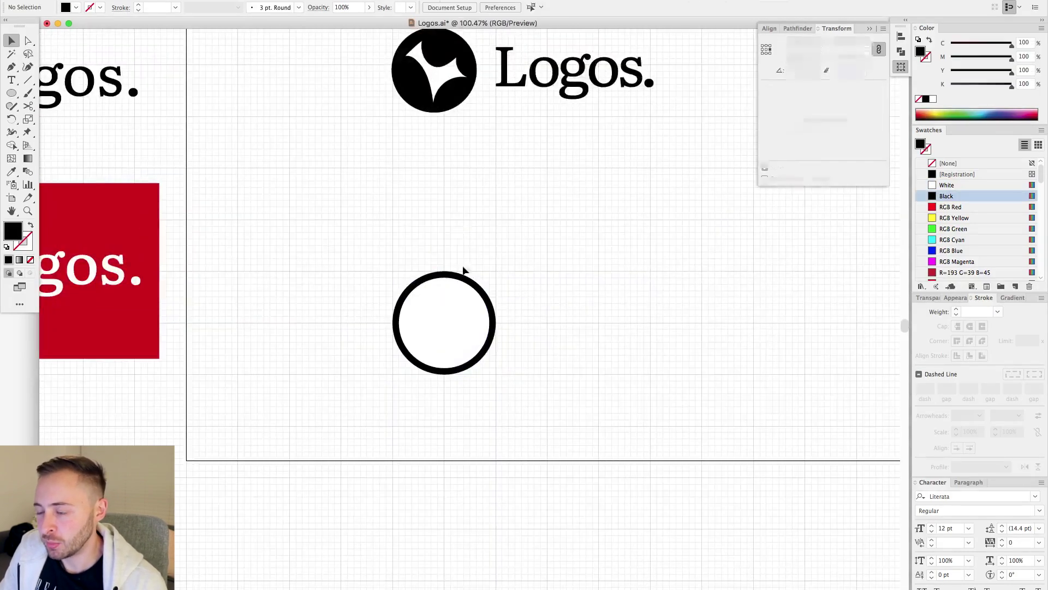
- Open the Layers panel beneath the Transform panel and add a new layer above Layer 1
left_click(305, 0)
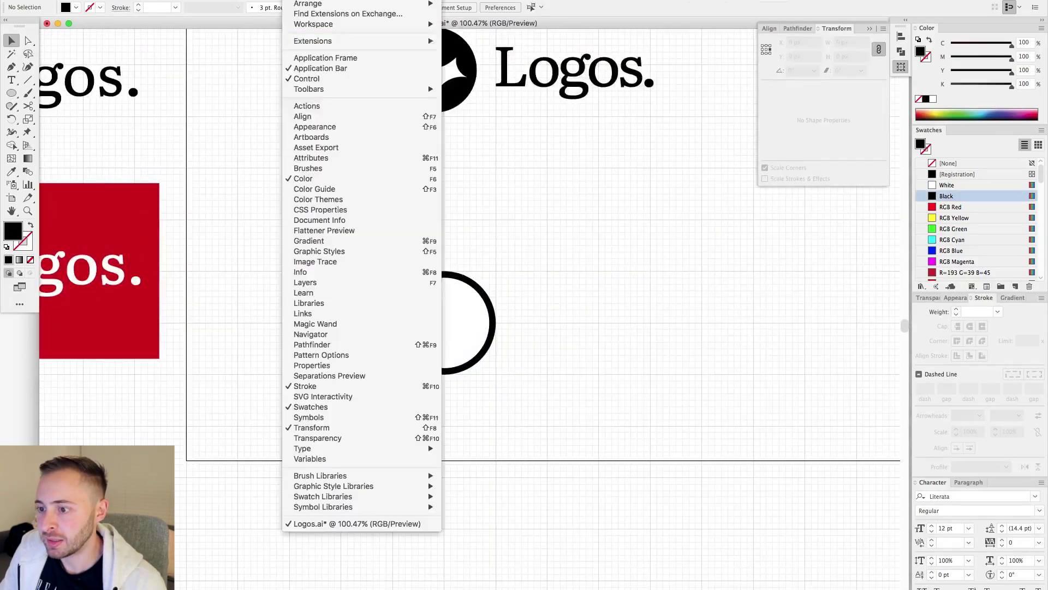
left_click(336, 288)
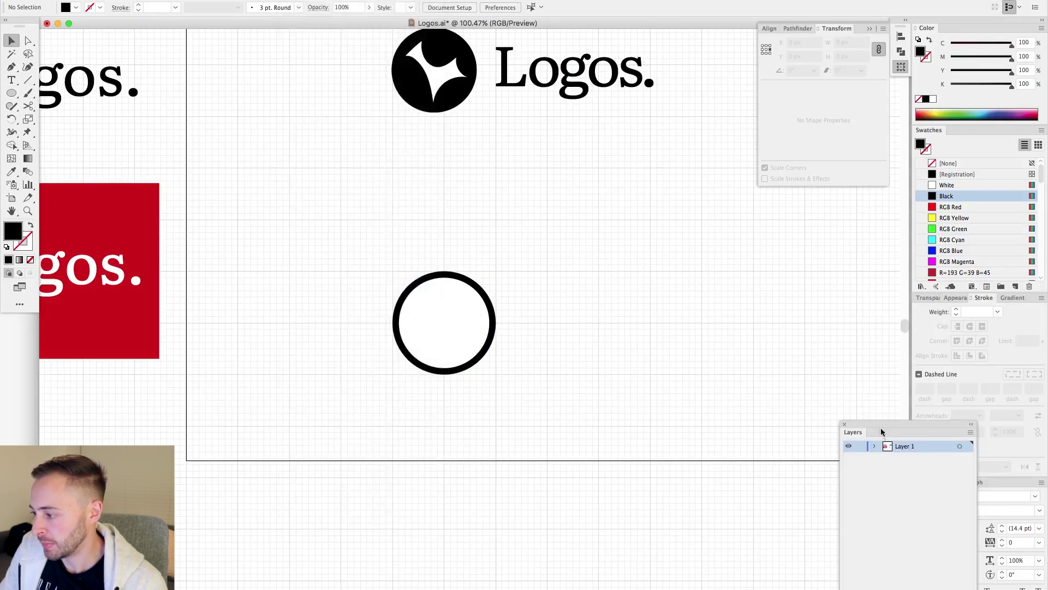
left_click_drag(881, 432, 792, 314)
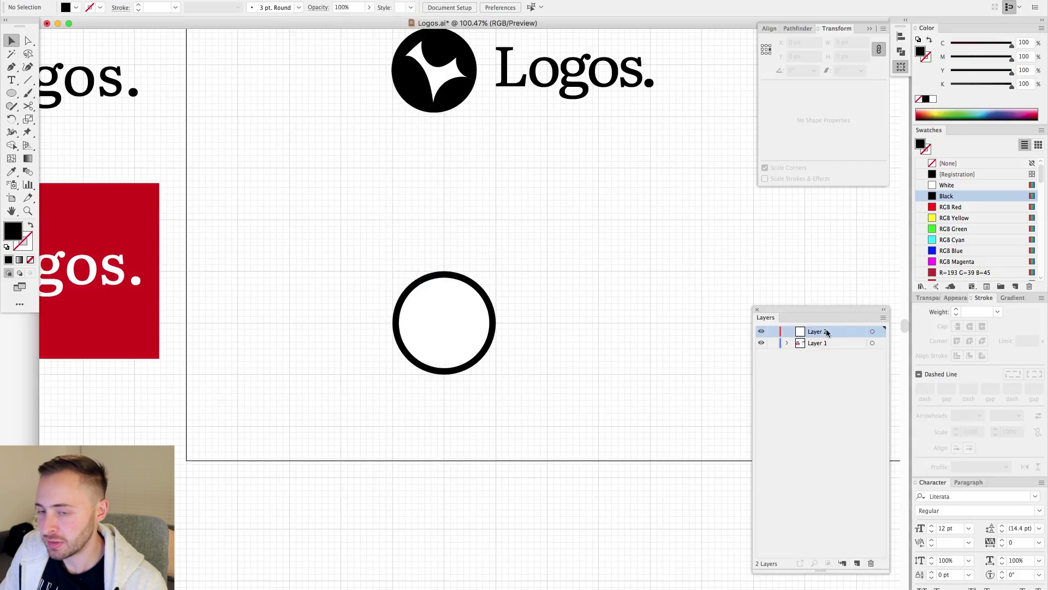
- Draw a 657 by 522 px ellipse filled with RGB Green over the circles on Layer 1, and make Layer 2 active
left_click(440, 276)
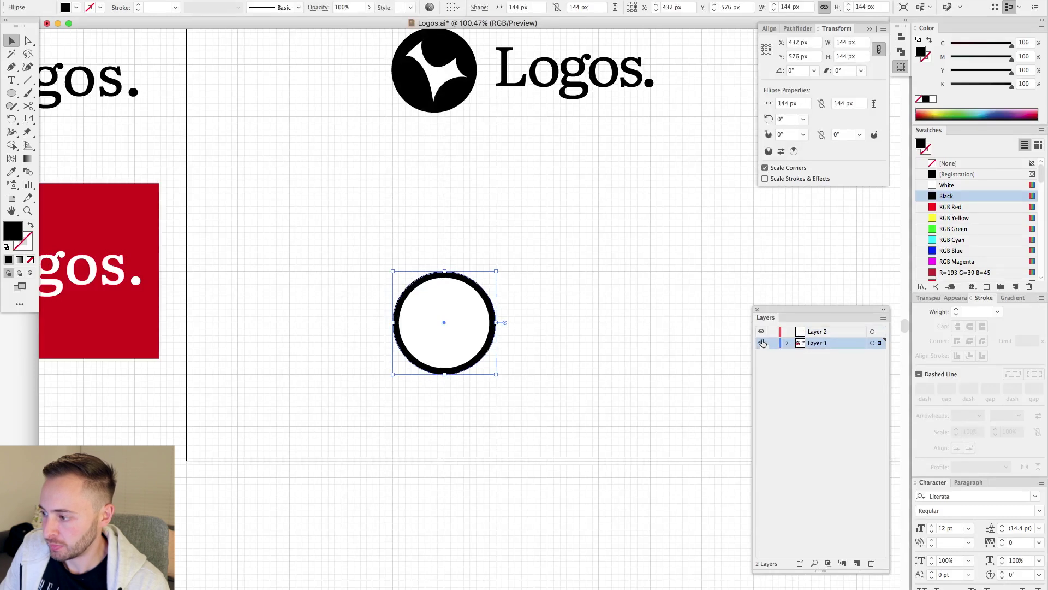
left_click(11, 93)
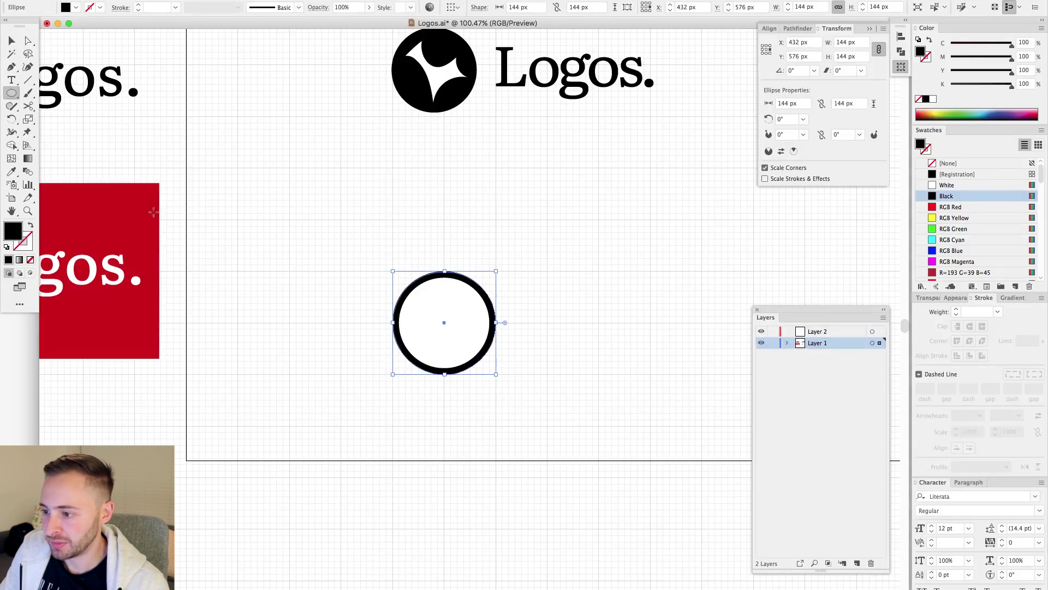
mouse_move(238, 161)
left_mouse_down()
mouse_move(459, 374)
mouse_move(709, 535)
left_mouse_up()
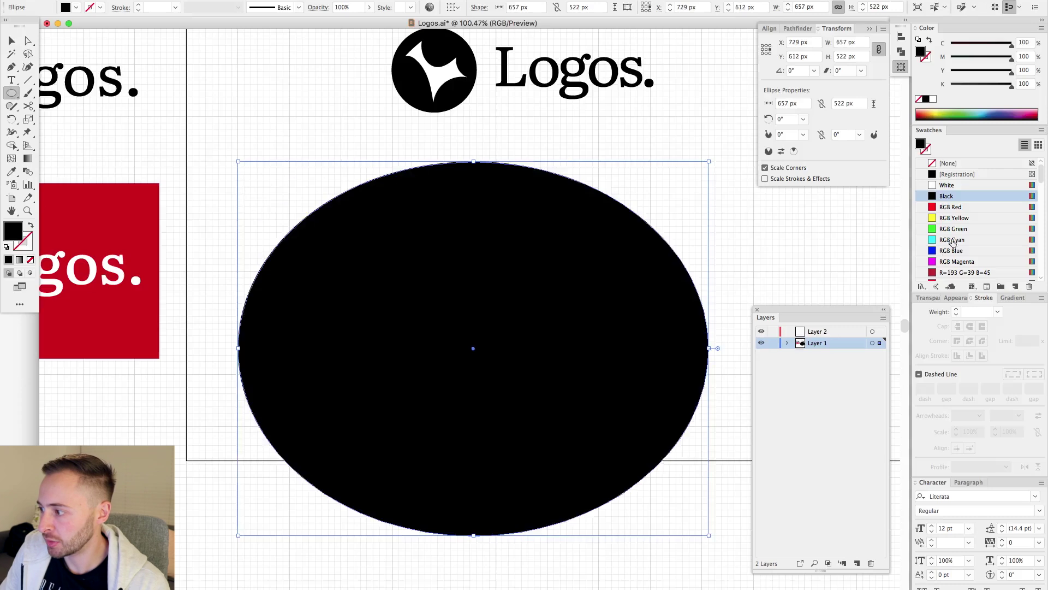
left_click(953, 228)
key("v")
left_click(794, 234)
left_click(827, 332)
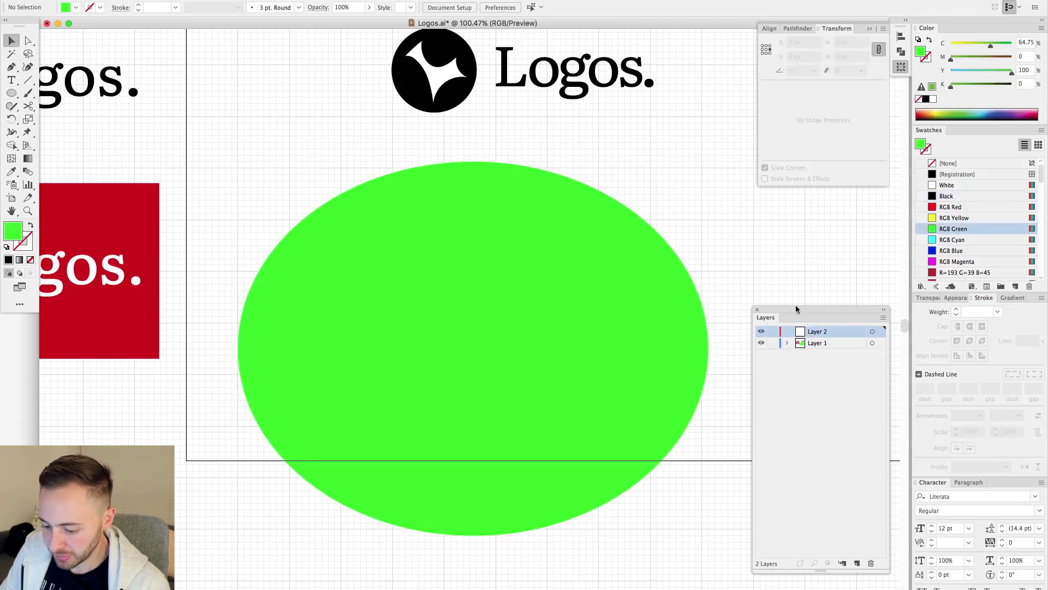
- On Layer 2, with Layer 1 locked, paste the 144 px black circle and cover it with a 648 by 360 px white rectangle
key("super+v")
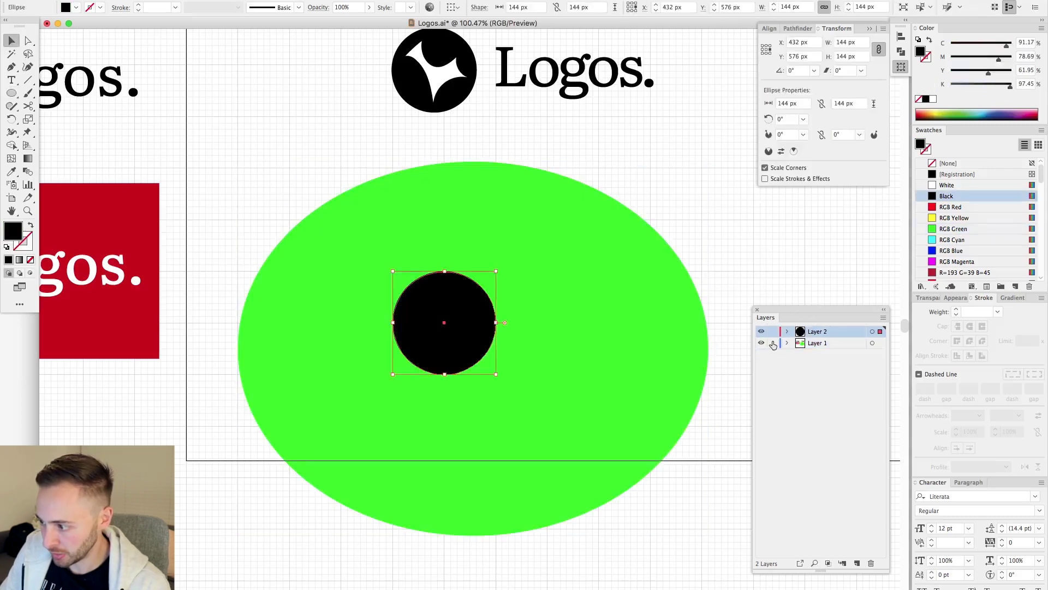
left_click(12, 93)
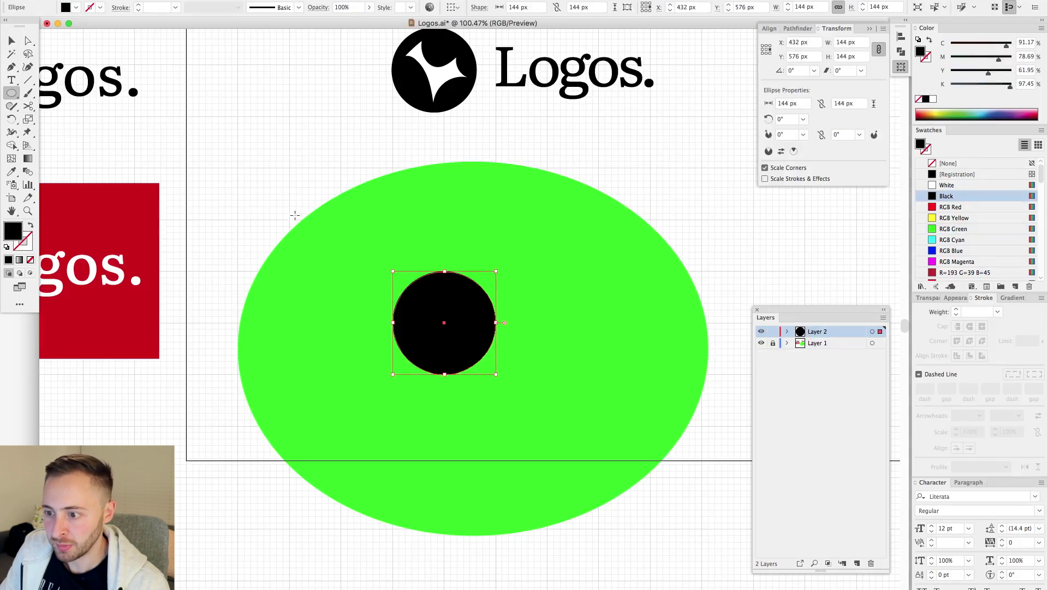
left_click_drag(15, 93, 85, 94)
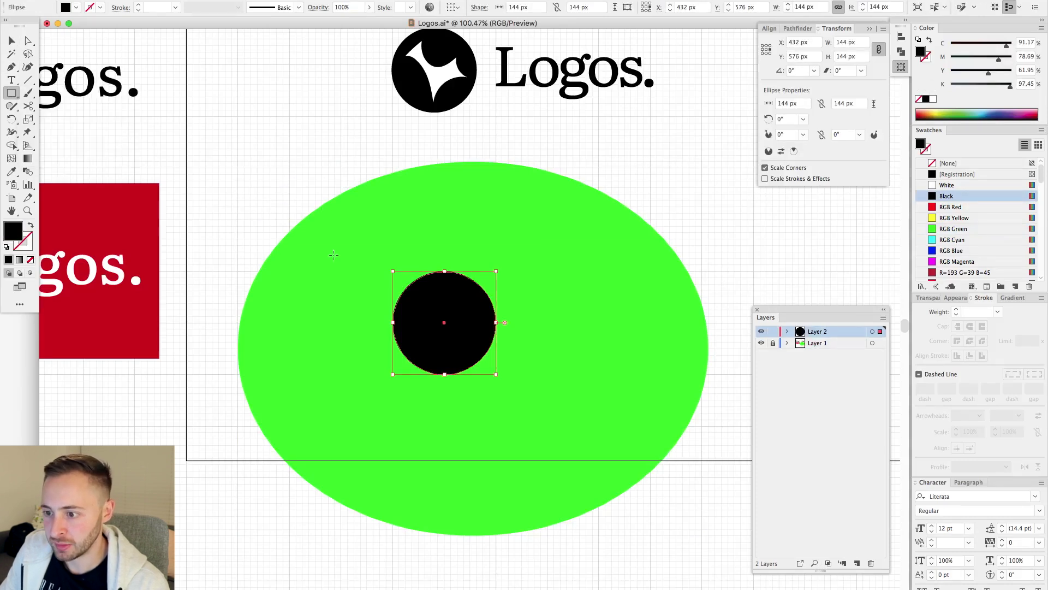
mouse_move(238, 168)
left_mouse_down()
mouse_move(423, 304)
mouse_move(702, 426)
left_mouse_up()
key("v")
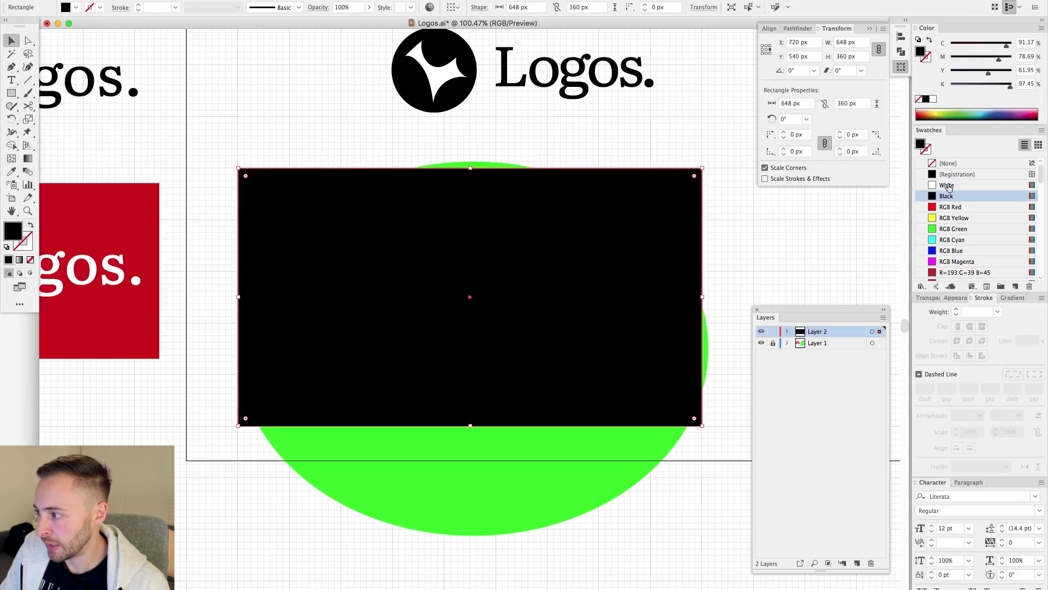
left_click(947, 186)
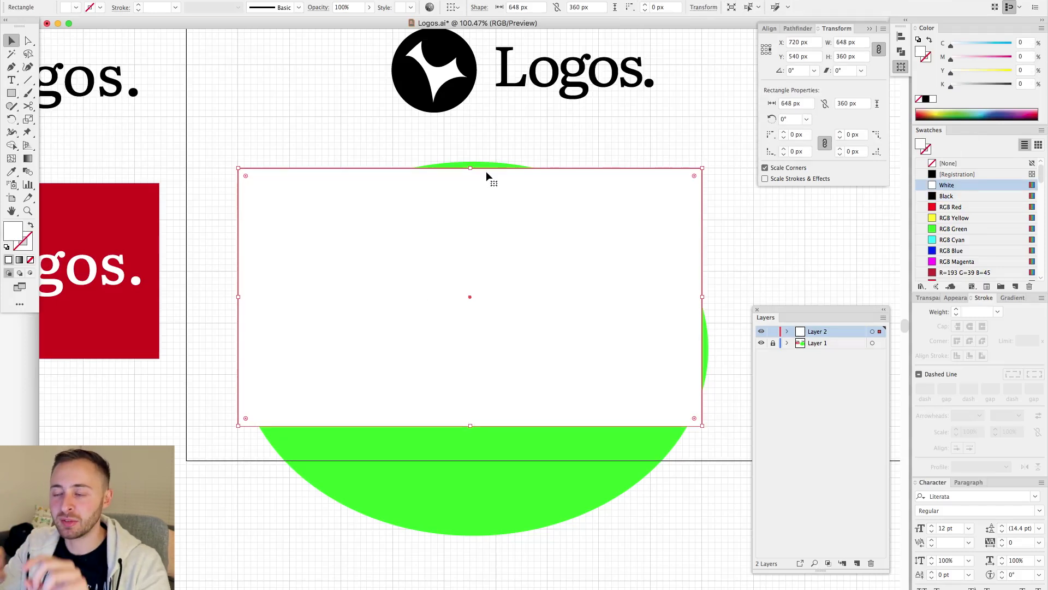
- Align the white rectangle and the circle on Layer 2 to a common centre, horizontally and vertically
key("super+a")
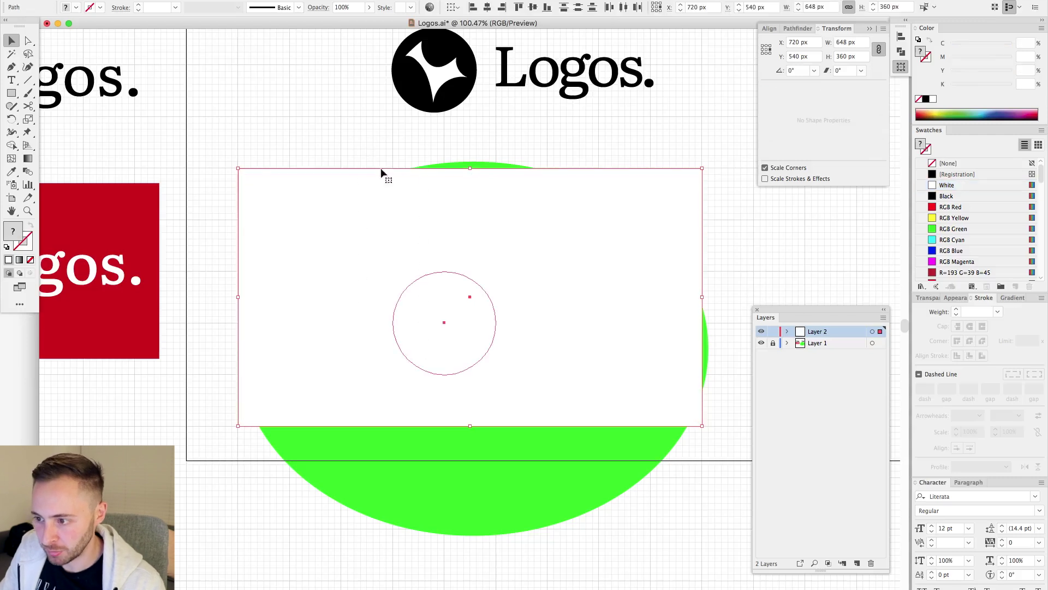
left_click_drag(459, 276, 437, 280)
key("super+y")
key("super+y")
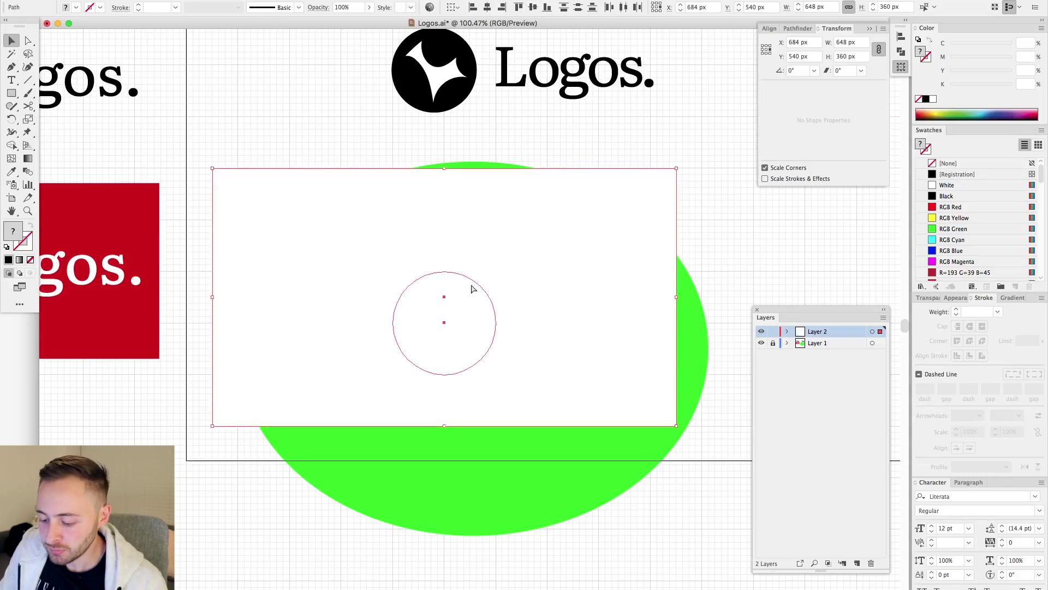
left_click(533, 7)
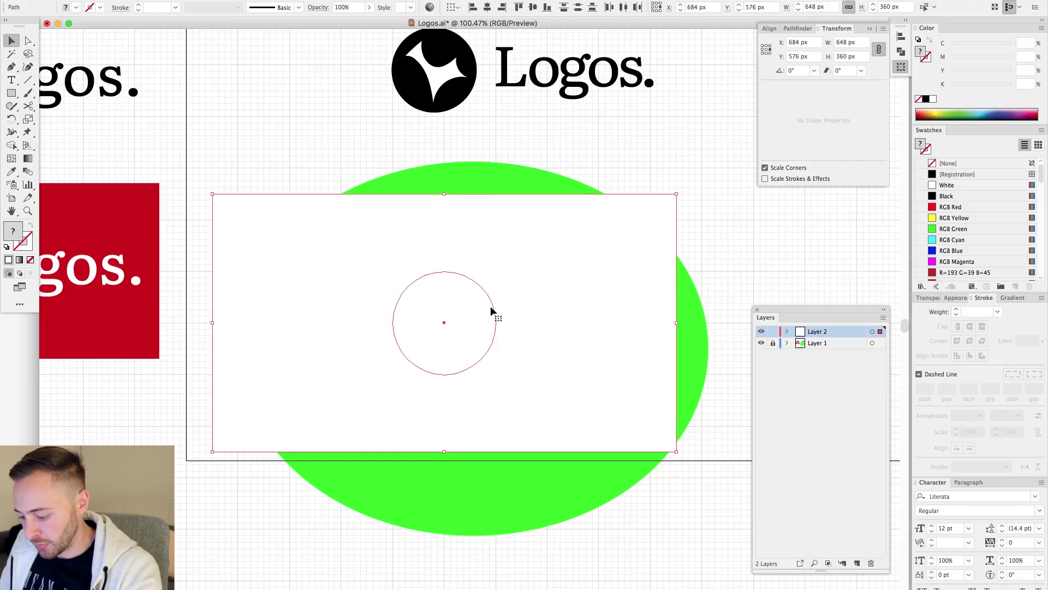
- Cut the circle out of the white rectangle with the Shape Builder tool so a round window remains
key("shift+m")
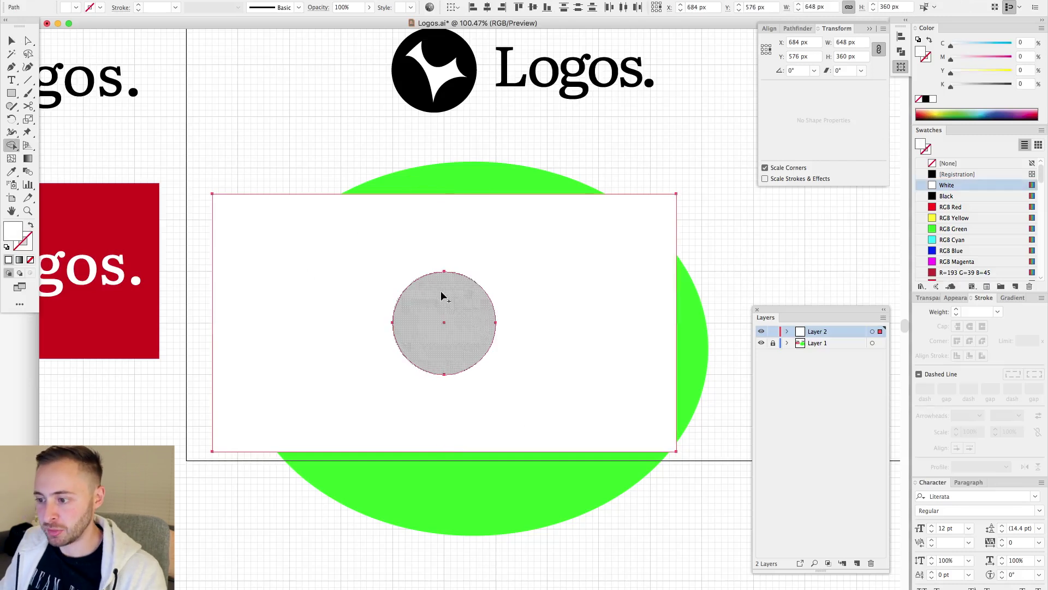
left_click(442, 292, "alt")
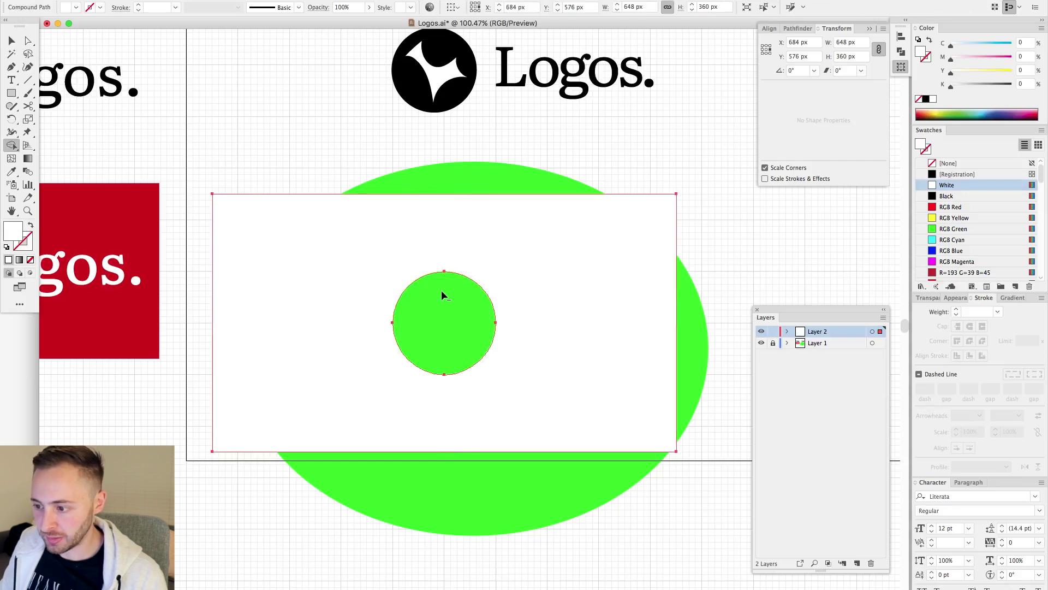
key("v")
- Lock Layer 2, unlock Layer 1 and delete the green ellipse from Layer 1
key("super+shift+a")
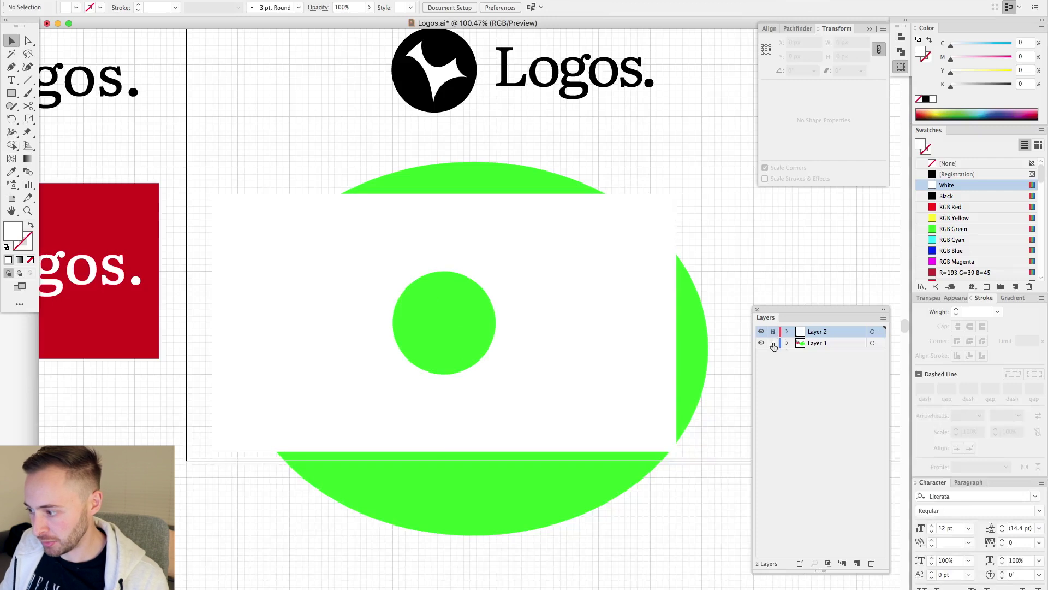
left_click(510, 174)
key("Delete")
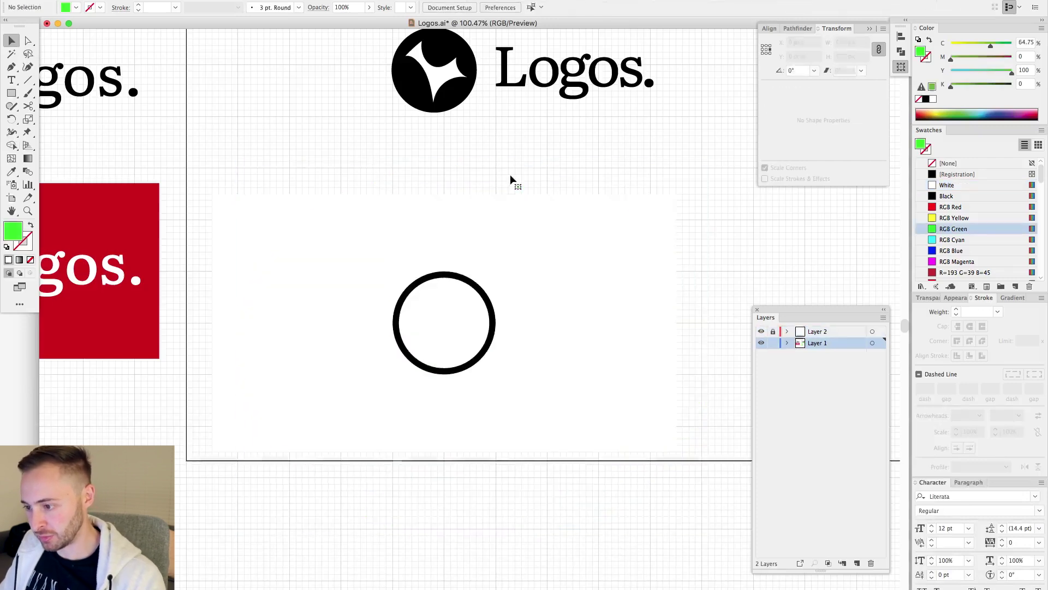
- Test the mask with a 108 px black square on Layer 1 overlapping the ring's upper-left part, and delete the square
key("super+space")
left_click_drag(215, 169, 599, 469)
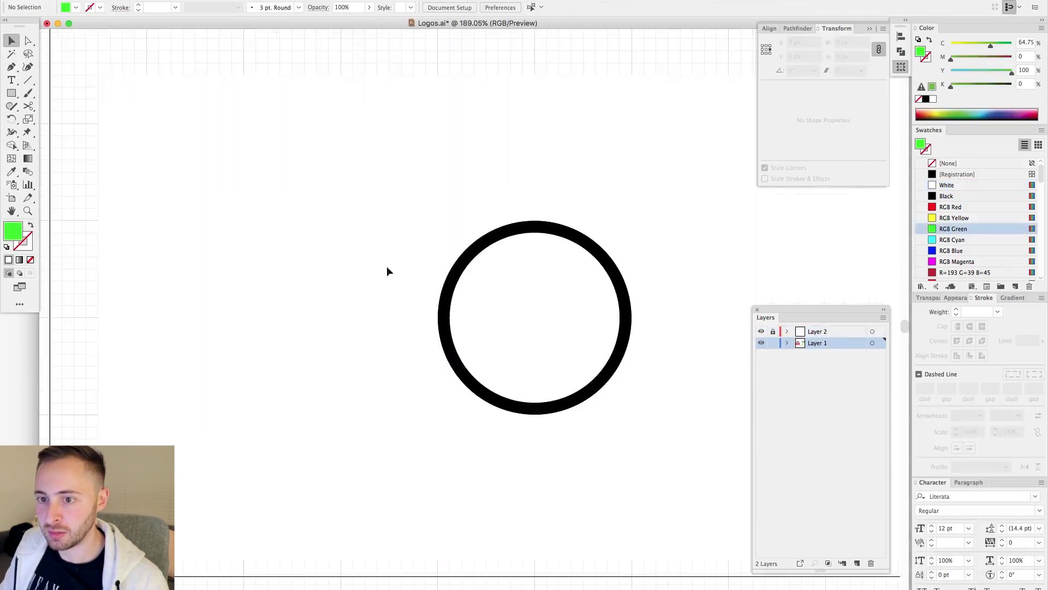
left_click_drag(304, 195, 449, 339)
key("v")
mouse_move(386, 252)
left_mouse_down()
mouse_move(447, 291)
mouse_move(512, 299)
left_mouse_up()
left_click(946, 196)
left_click_drag(560, 237, 535, 213)
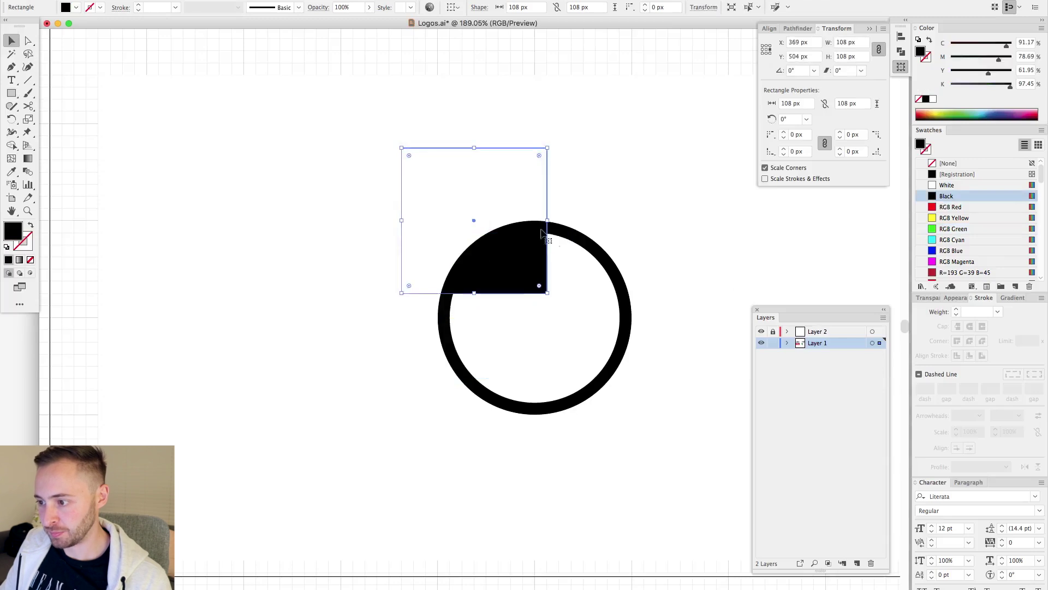
key("super+minus")
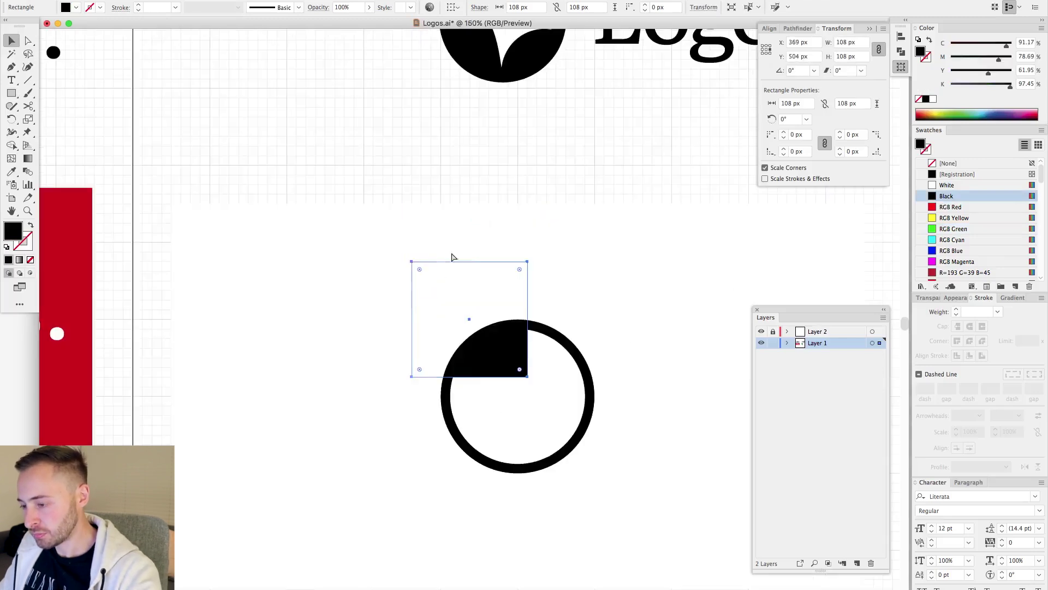
key("Delete")
- Convert the concentric black and white circles into a black ring with no fill inside, so the grid shows through
left_click_drag(457, 220, 400, 218)
scroll(400, 218, "up", 2)
key("super+minus")
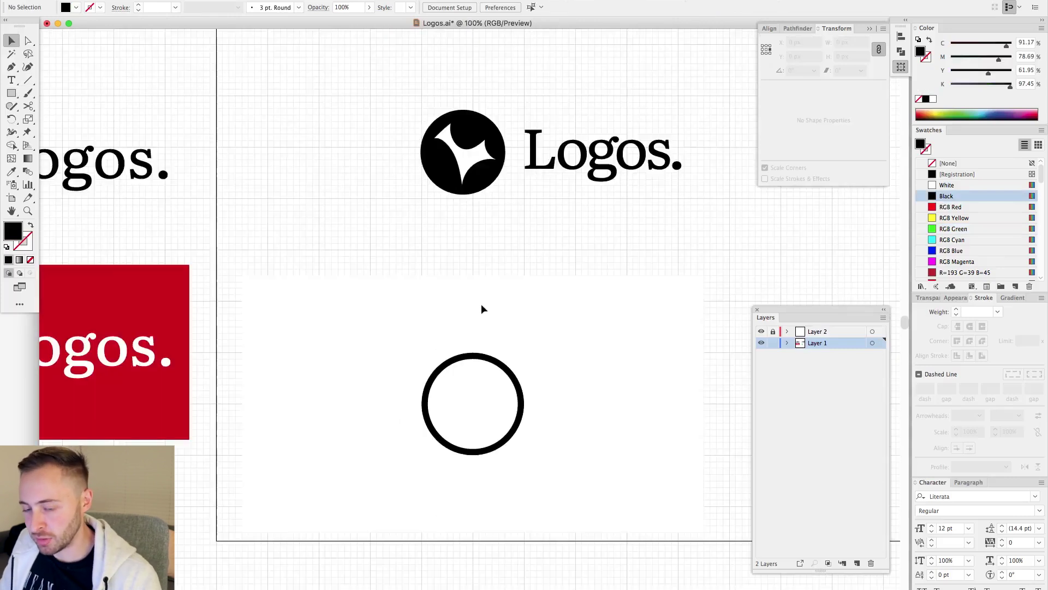
left_click_drag(12, 93, 61, 119)
left_click_drag(384, 310, 658, 582)
left_click_drag(461, 358, 489, 387)
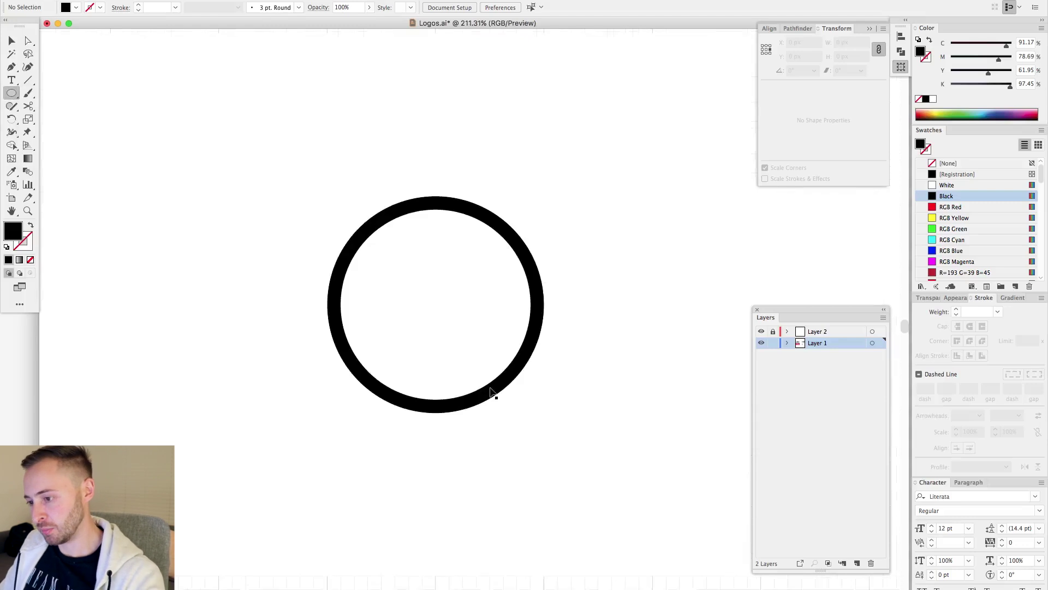
key("super+minus")
key("v")
left_click(452, 247)
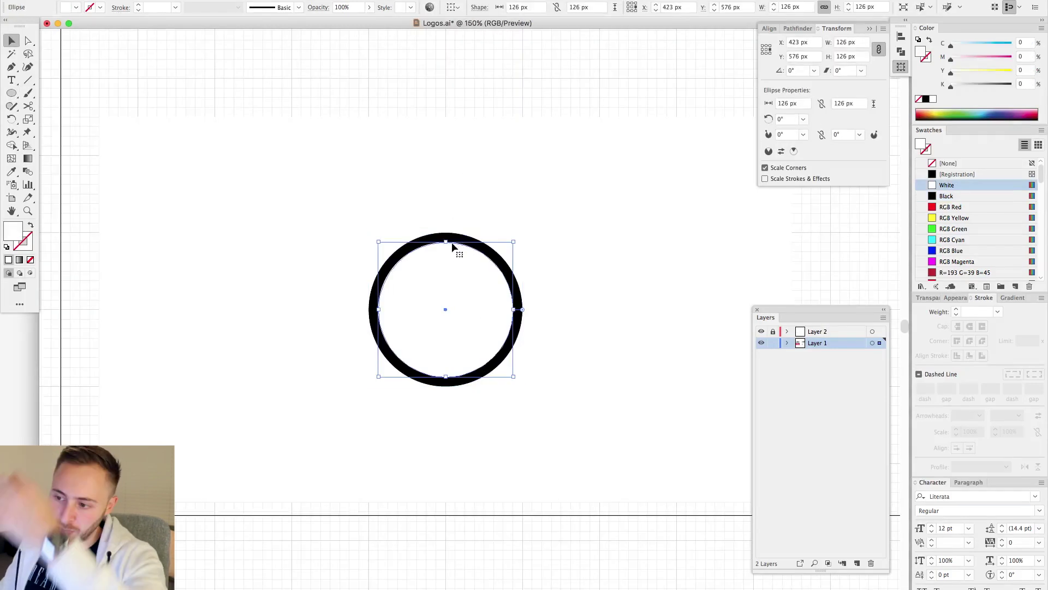
left_click(7, 247)
left_click(30, 260)
left_click(27, 247)
left_click(493, 260)
key("Delete")
left_click(982, 355)
- Draw black circles on Layer 1 that cut into the ring from its left side and its lower-left edge
left_click(11, 93)
mouse_move(340, 252)
left_mouse_down()
mouse_move(398, 309)
mouse_move(393, 299)
mouse_move(377, 334)
mouse_move(257, 328)
left_mouse_up()
left_click(402, 253)
key("super+minus")
key("super+minus")
scroll(446, 350, "up", 5)
left_click_drag(367, 332, 566, 332)
left_click_drag(489, 191, 504, 284)
left_click_drag(557, 406, 517, 372)
scroll(517, 371, "up", 5)
left_click_drag(560, 125, 500, 185)
left_click_drag(421, 250, 399, 305)
key("super+minus")
key("super+minus")
key("super+minus")
left_click_drag(505, 283, 454, 323)
left_click(323, 383)
left_click_drag(405, 354, 346, 459)
scroll(388, 486, "up", 5)
left_click(418, 302)
key("Delete")
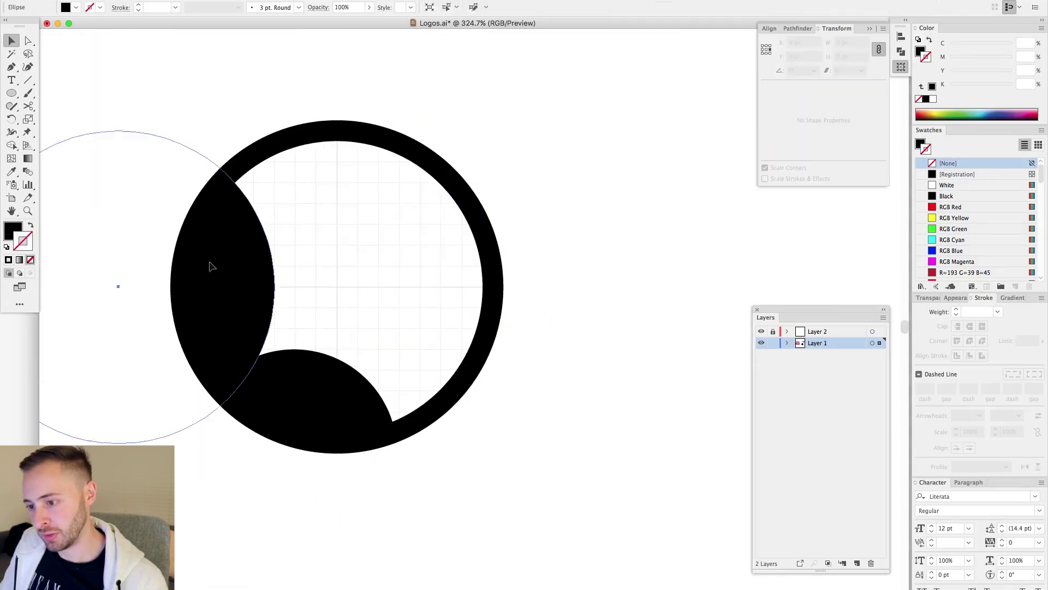
- Reposition the large left circle around the ring and try other overlaps between the black circles
left_click_drag(210, 263, 647, 263)
key("super+minus")
key("super+minus")
left_click_drag(337, 398, 361, 398)
left_click_drag(362, 398, 361, 194)
left_click_drag(436, 201, 437, 328)
left_click(464, 240)
left_click_drag(699, 113, 511, 301)
left_click_drag(428, 319, 418, 279)
left_click_drag(418, 279, 359, 228)
left_click(452, 276)
left_click_drag(448, 260, 447, 240, "shift")
left_click(384, 234)
key("super+minus")
key("super+minus")
key("super+minus")
left_click_drag(236, 136, 469, 410)
key("Delete")
- Rearrange the black circles inside the ring and delete the unwanted one to vary the negative space
left_click_drag(398, 349, 399, 111)
left_click_drag(518, 283, 419, 262)
left_click_drag(404, 176, 405, 235)
left_click_drag(405, 306, 405, 275)
left_click_drag(421, 257, 500, 257)
left_click_drag(502, 254, 604, 251)
left_click(558, 336)
left_click(317, 270)
key("Delete")
left_click_drag(547, 270, 272, 203)
left_click(286, 262)
key("super+minus")
key("super+minus")
key("super+minus")
key("super+minus")
scroll(418, 305, "up", 4)
left_click(347, 284)
left_click_drag(328, 263, 334, 268)
- Arrange the black circles symmetrically in the ring, with a large one at the top centre and smaller ones on both sides
left_click(418, 203)
left_click_drag(419, 204, 454, 306)
left_click(537, 109)
left_click(424, 220)
key("super+minus")
key("super+minus")
key("super+minus")
left_click(454, 328)
left_click_drag(227, 269, 564, 559)
left_click(366, 322)
key("Delete")
left_click_drag(551, 327, 361, 328)
key("super+plus")
left_click(503, 334)
key("super+minus")
key("super+minus")
- Extract the concave-sided negative shape between the circles as a black shape and place it on the empty grid left of the reworked logo
key("super+minus")
left_click_drag(311, 349, 267, 445)
left_click(797, 28)
left_click(768, 55)
key("super+z")
left_click(360, 404)
key("Delete")
scroll(469, 305, "up", 5)
left_click_drag(473, 297, 436, 150)
scroll(499, 322, "up", 6)
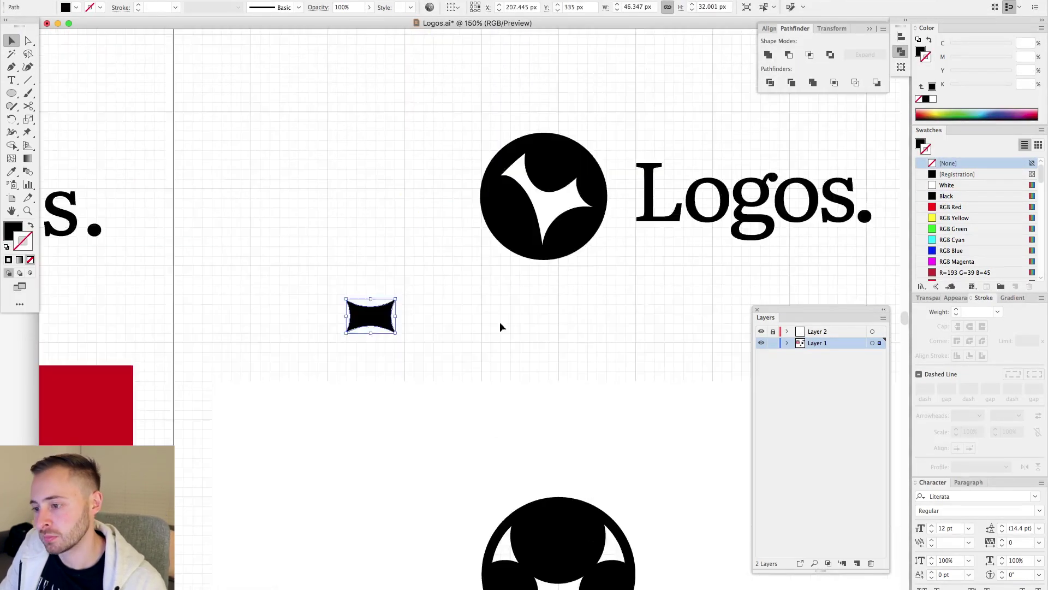
- Lengthen the extracted concave-sided shape by moving the anchor points at one end
left_click_drag(225, 121, 634, 388)
key("a")
left_click(348, 384)
left_click_drag(351, 386, 456, 510)
left_click_drag(392, 471, 410, 471)
- Place an upright copy of the concave-sided shape over the horizontal one and align their left edges
key("v")
left_click_drag(349, 425, 352, 314)
left_click_drag(414, 291, 432, 433)
left_click(400, 450)
left_click_drag(277, 380, 371, 418)
left_click(473, 8)
scroll(306, 426, "up", 5)
- Adjust the two overlapping concave-sided shapes into an L beside the reworked logo and view the artwork at 100%
key("a")
left_click_drag(304, 262, 367, 306)
left_click(498, 267)
scroll(415, 349, "up", 3)
left_click_drag(501, 498, 464, 434)
key("v")
key("super+1")
left_click(328, 470)
scroll(328, 436, "right", 5)
left_click_drag(149, 281, 217, 349)
left_click(262, 371)
scroll(272, 375, "up", 1)
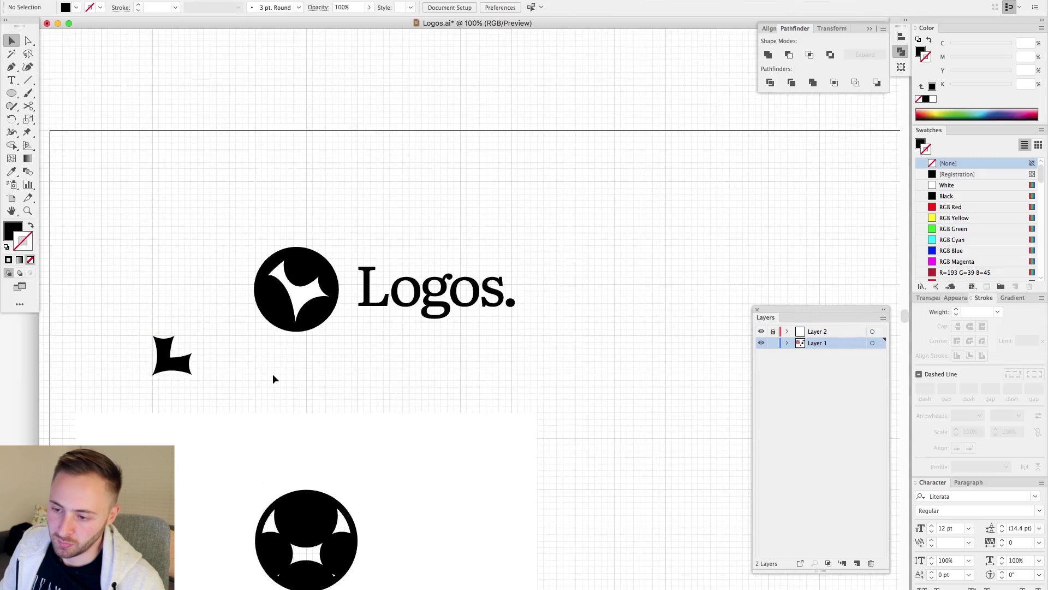
- Scale the black L up proportionally to about 105 px and move it to the empty grid above the reworked logo's emblem
left_click_drag(56, 204, 538, 472)
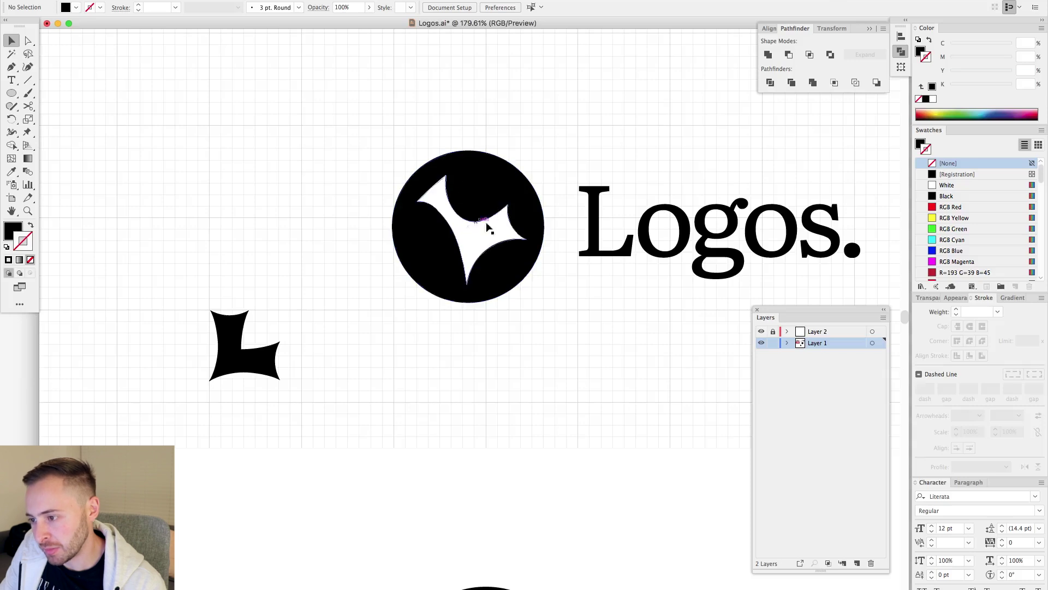
scroll(282, 271, "down", 3)
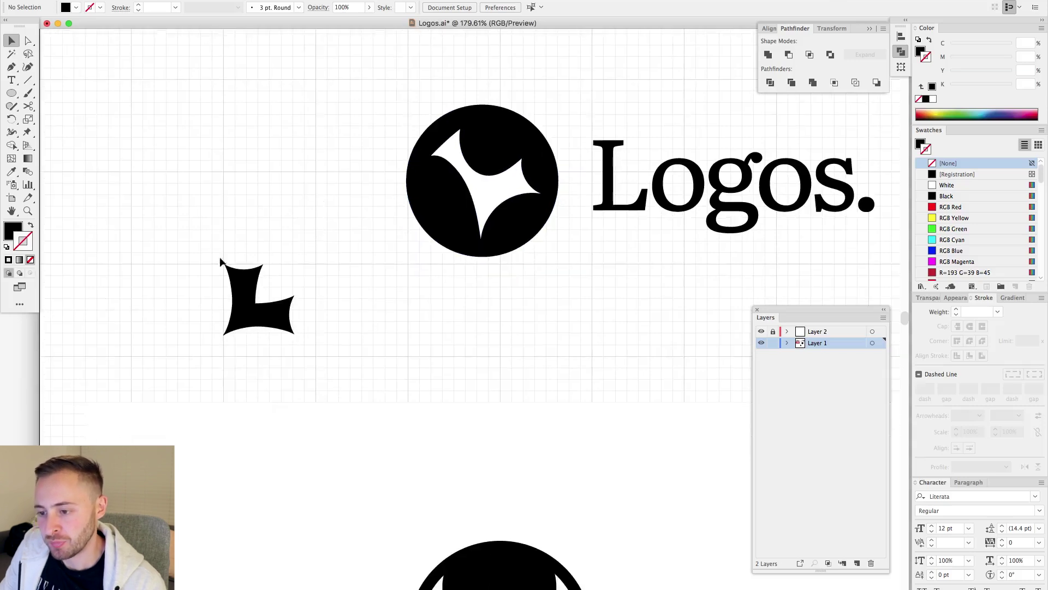
left_click_drag(219, 256, 303, 308)
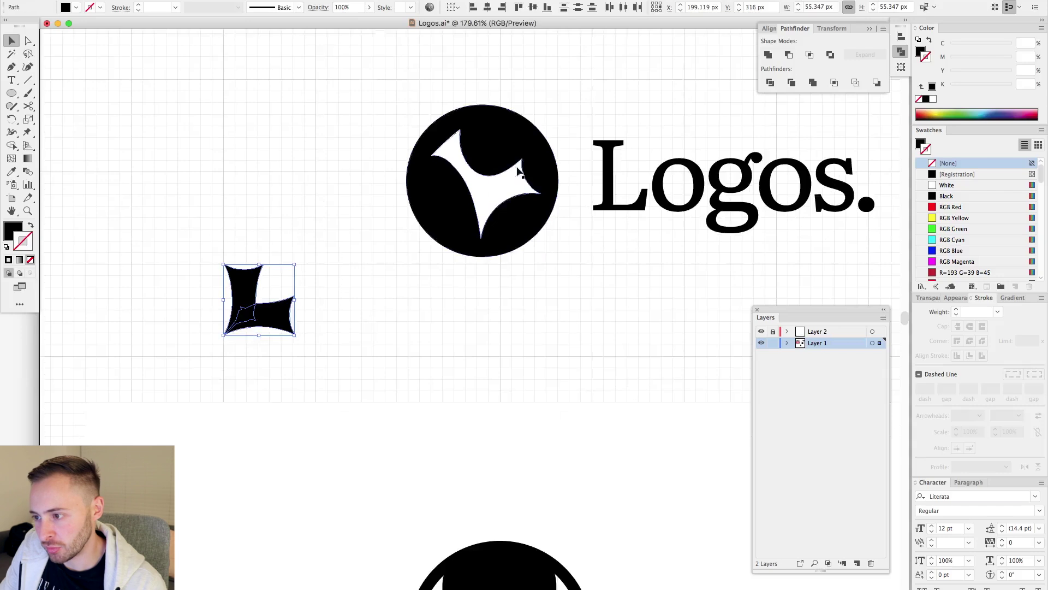
left_click_drag(295, 265, 326, 232)
scroll(363, 365, "up", 5)
scroll(363, 365, "left", 5)
left_click_drag(387, 445, 365, 203)
scroll(229, 281, "up", 3)
scroll(229, 281, "right", 5)
mouse_move(229, 286)
left_mouse_down()
mouse_move(426, 234)
mouse_move(385, 251)
left_mouse_up()
- Try a white circle about 86 px across over the inner corner of the L, resize it and delete it
key("l")
left_click_drag(339, 143, 425, 227)
scroll(382, 186, "up", 5)
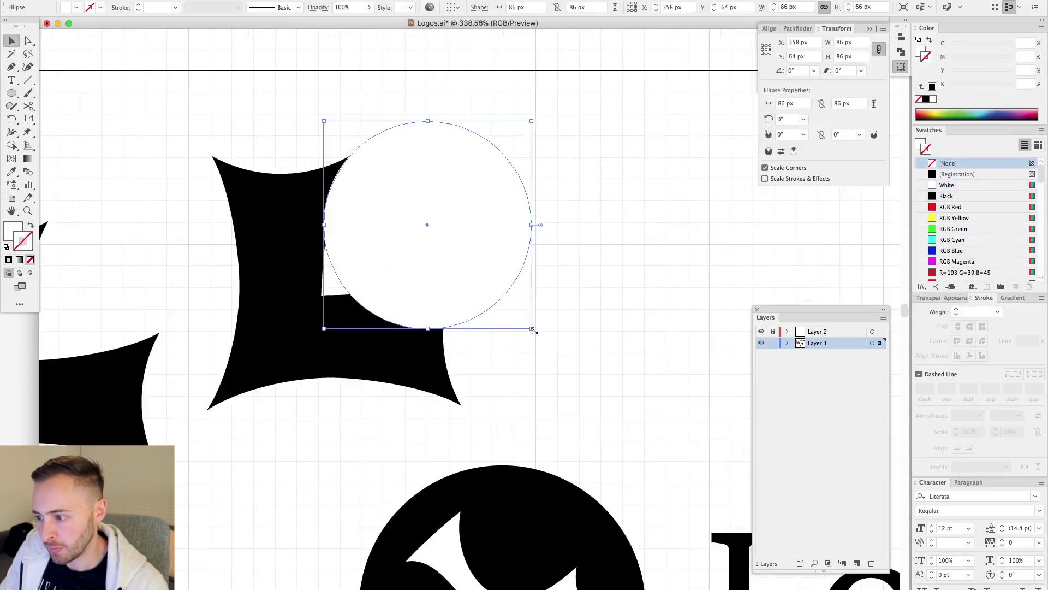
left_click_drag(534, 331, 503, 290)
left_click_drag(248, 208, 414, 349)
left_click(421, 353)
key("super+1")
left_click_drag(357, 160, 500, 275)
key("Delete")
- Hide the mask on Layer 2 and delete the circle artwork behind it
scroll(338, 262, "down", 5)
left_click(191, 136)
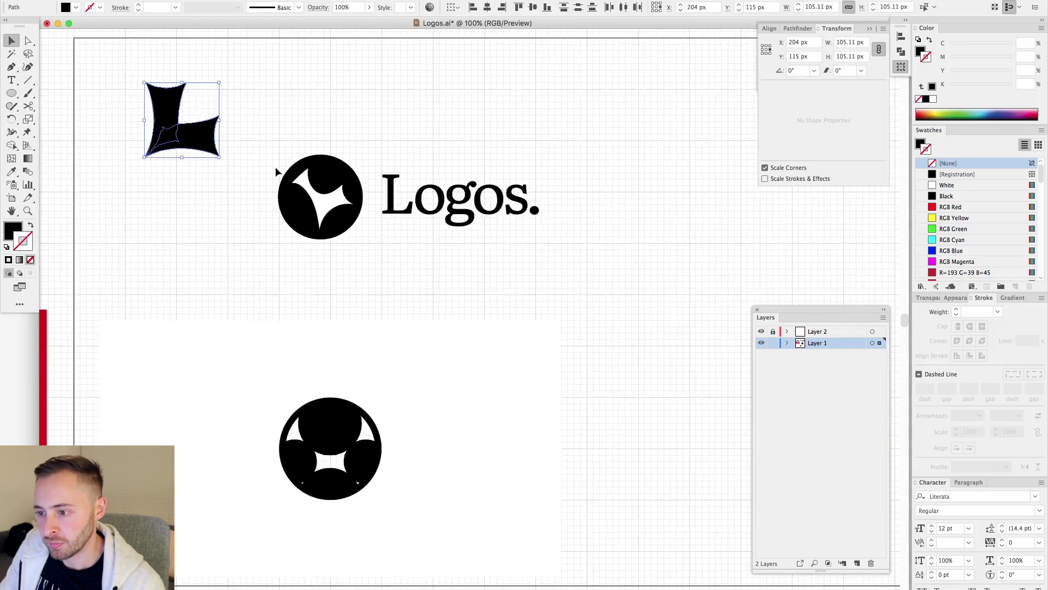
left_click(761, 331)
left_click(440, 363)
key("Delete")
- Duplicate the reworked logo below itself and place the black L, about 86 px wide, over the copy's emblem
left_click_drag(267, 177, 554, 284)
left_click_drag(303, 241, 303, 366)
scroll(361, 382, "up", 5)
left_click_drag(183, 159, 297, 290)
mouse_move(267, 345)
left_mouse_down()
mouse_move(278, 344)
mouse_move(270, 281)
mouse_move(277, 314)
left_mouse_up()
key("shift+b")
key("v")
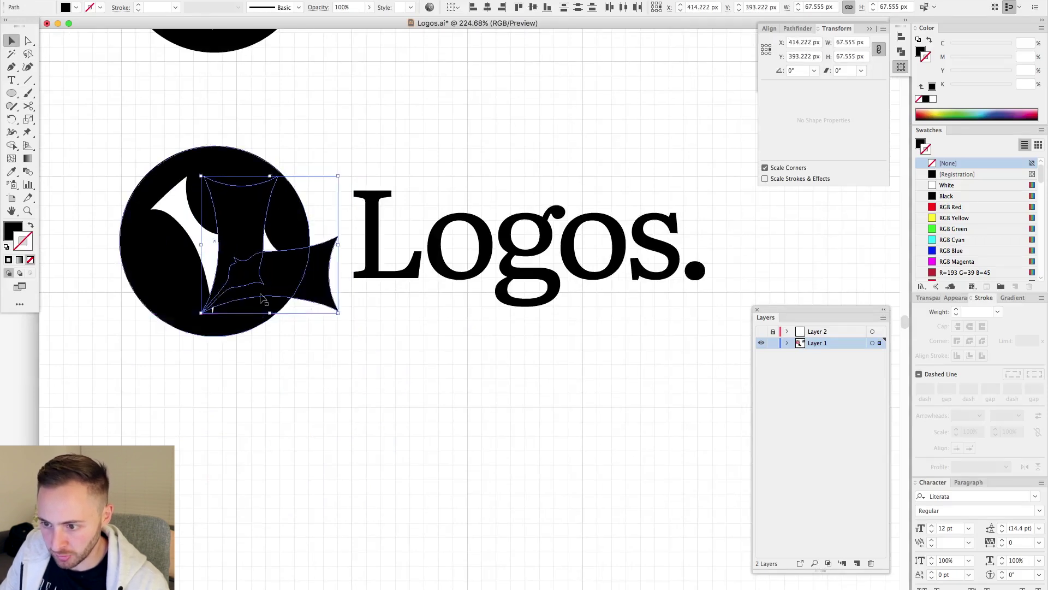
scroll(311, 234, "up", 5)
scroll(311, 233, "left", 2)
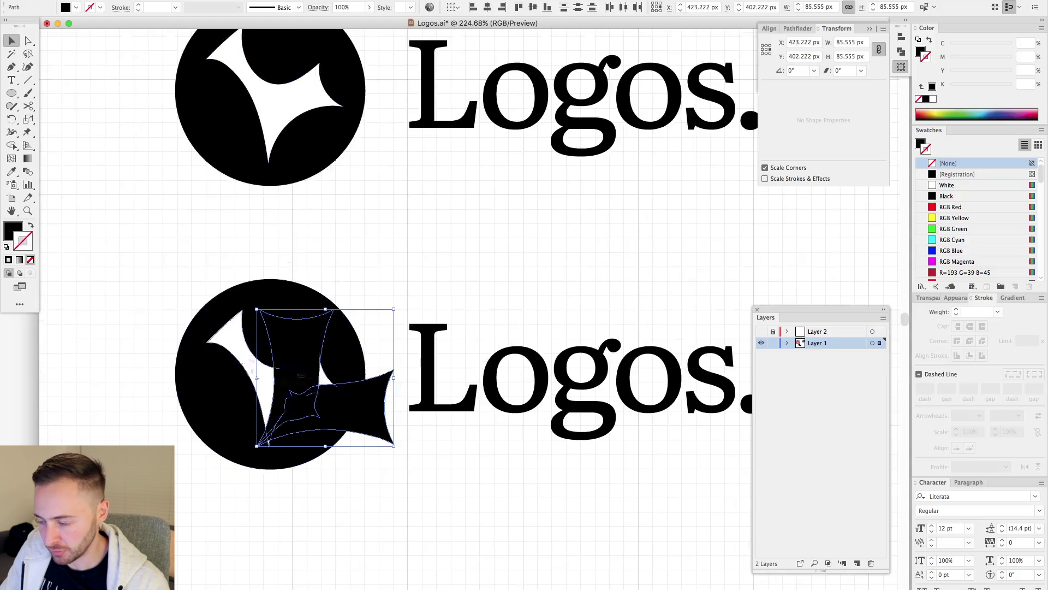
- Fill the L with white and remove the star shape from the duplicated emblem
left_click(946, 186)
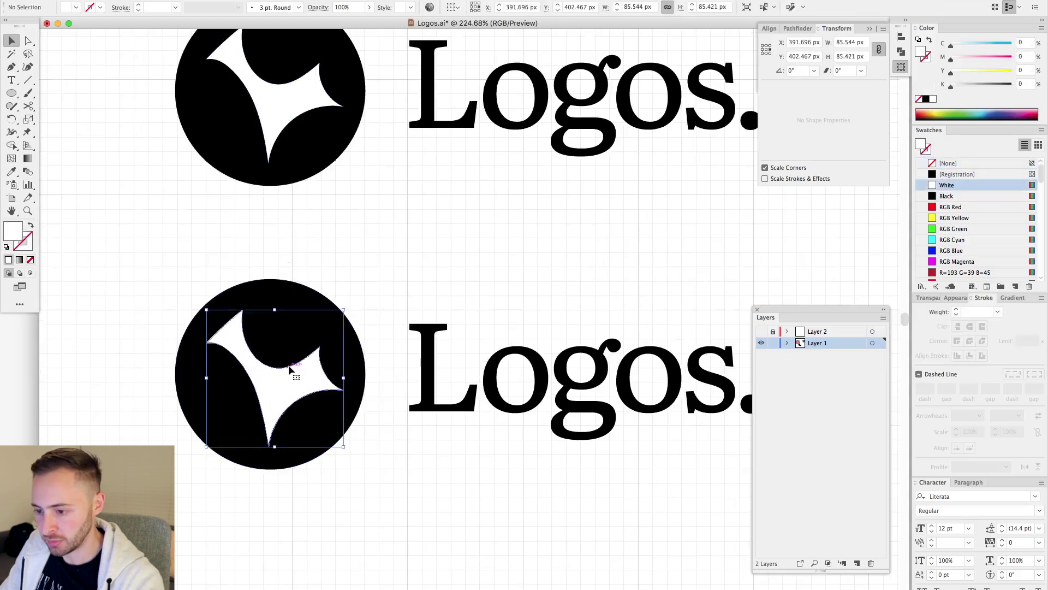
key("super+shift+a")
scroll(218, 355, "right", 2)
- Align the white L with the left and bottom edges of its black circle
left_click(180, 350)
left_click(253, 287, "shift")
left_click(473, 7)
left_click(547, 8)
left_click(445, 208)
scroll(444, 208, "down", 5)
- Centre the white L horizontally and vertically within its black circle
left_click_drag(191, 279, 246, 350)
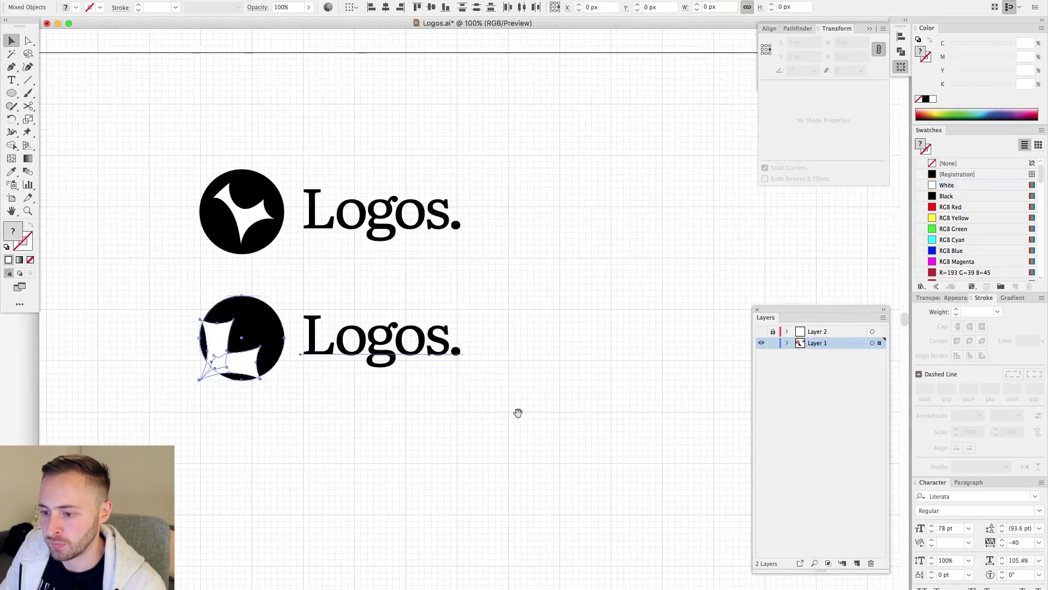
scroll(273, 327, "up", 5)
left_click(488, 8)
left_click(533, 7)
left_click(328, 351, "shift")
left_click_drag(337, 305, 322, 321)
left_click(494, 260)
- Duplicate the L logo below itself and pull the copy's L out of its circle
key("super+minus")
key("super+minus")
left_click_drag(221, 267, 461, 456)
left_click_drag(331, 303, 520, 312)
left_click_drag(525, 296, 224, 295)
- Fill the loose L with black and slim its strokes by shifting anchor points
left_click(946, 196)
key("shift+Up")
key("shift+Up")
left_click_drag(322, 290, 286, 382)
key("shift+Right")
left_click_drag(383, 386, 328, 426)
left_click_drag(128, 337, 428, 371)
- Fill the slimmed L with white and move it back onto the copied logo's black circle
left_click(946, 185)
left_click_drag(311, 333, 450, 356)
left_click_drag(454, 316, 299, 316)
left_click(376, 263)
left_click(236, 267)
key("super+minus")
key("super+minus")
key("super+minus")
left_click(484, 280)
- Adjust the slimmed L's position and align it to the centre of its black circle
scroll(260, 241, "up", 3)
left_click(260, 241)
left_click_drag(275, 223, 358, 265)
key("shift+Up")
key("Return")
scroll(319, 394, "down", 3)
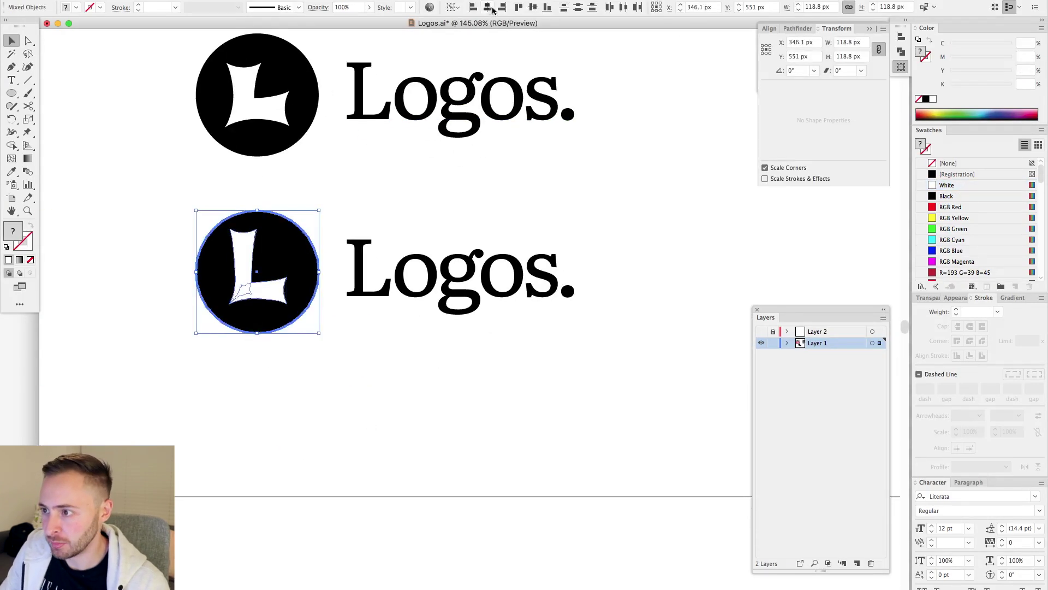
left_click(319, 394)
- Offset the slim-L logo from the star and wide-L logos above it
scroll(319, 394, "up", 4)
left_click_drag(480, 464, 169, 106)
left_click_drag(404, 289, 324, 153)
left_click(419, 352)
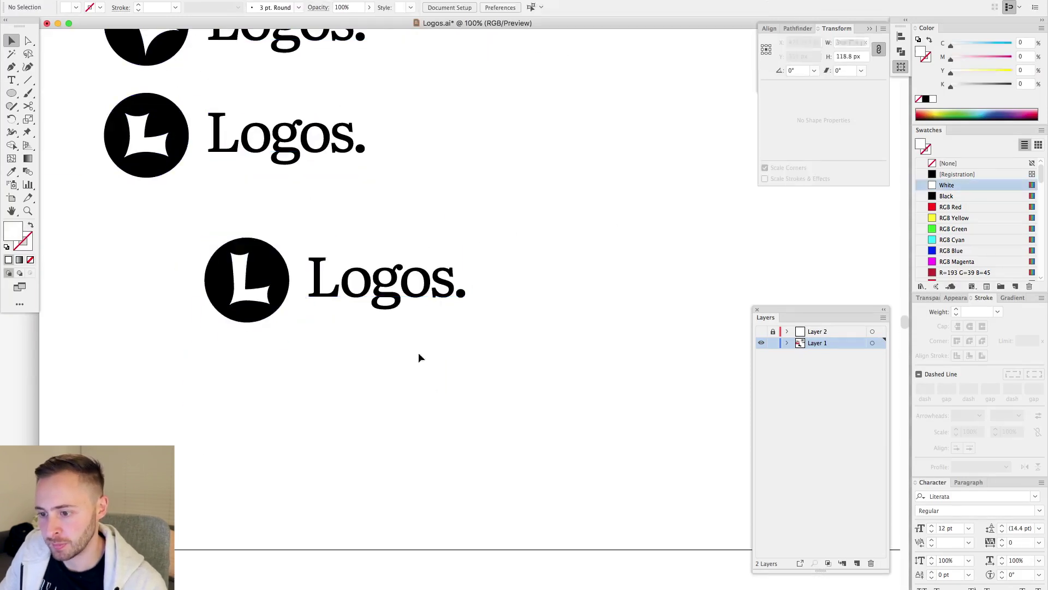
left_click_drag(376, 275, 377, 381)
- Try an outlined copy of the slim-L logo's artwork pasted in front, with its fill and stroke swapped and stroke weight adjusted
scroll(306, 376, "up", 5)
left_click(263, 295)
left_click_drag(285, 243, 287, 234)
left_click(324, 262)
key("super+c")
key("super+f")
key("x")
key("shift+x")
left_click(955, 313)
left_click(956, 309)
scroll(337, 356, "down", 4)
- Copy the slim-L logo and place it on the empty artboard beside the logo versions
left_click_drag(254, 316, 477, 388)
left_click_drag(416, 349, 573, 356)
left_click_drag(235, 235, 345, 216)
left_click_drag(197, 189, 501, 353)
left_click_drag(543, 211, 411, 150)
left_click_drag(328, 280, 328, 131)
left_click_drag(382, 235, 376, 304)
left_click_drag(526, 340, 543, 201)
- Place a black version of the submitted star logo above the slim-L logo on the second artboard
left_click_drag(144, 113, 677, 382)
left_click_drag(553, 212, 719, 248)
left_click_drag(720, 249, 333, 434)
left_click(503, 335)
left_click_drag(505, 334, 661, 298)
left_click_drag(152, 103, 625, 528)
left_click_drag(591, 408, 497, 400)
left_click_drag(489, 312, 470, 330)
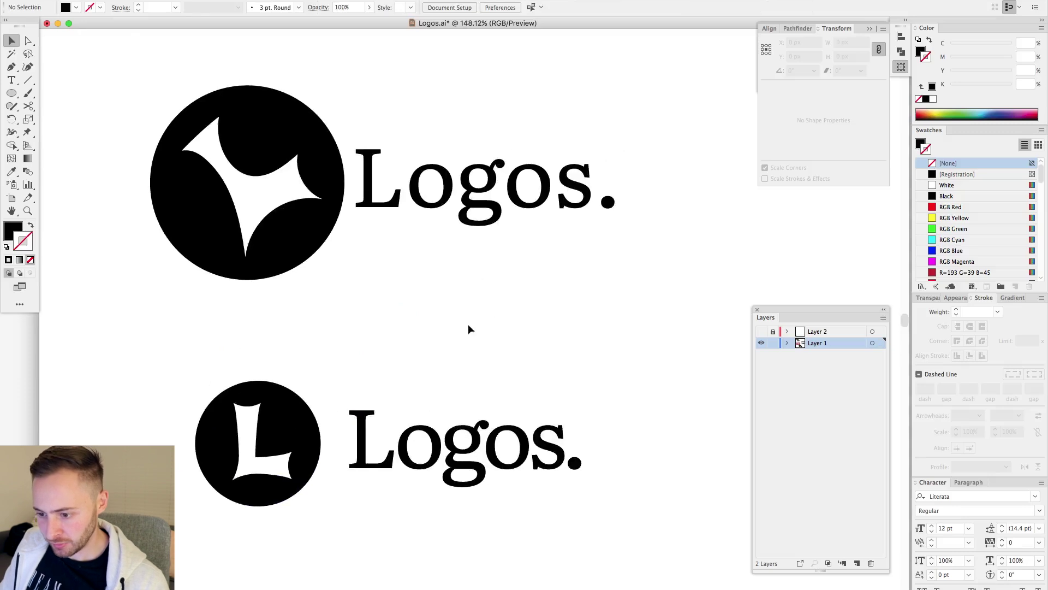
- Try rotating the white L in the lower emblem by 15 degrees
left_click(250, 427)
key("r")
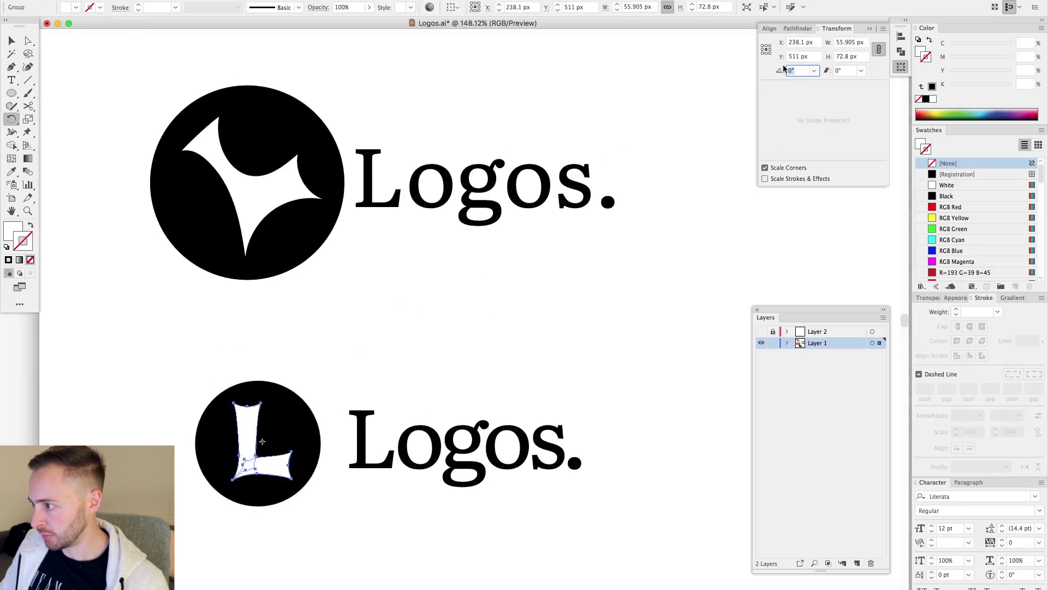
type("15")
key("Return")
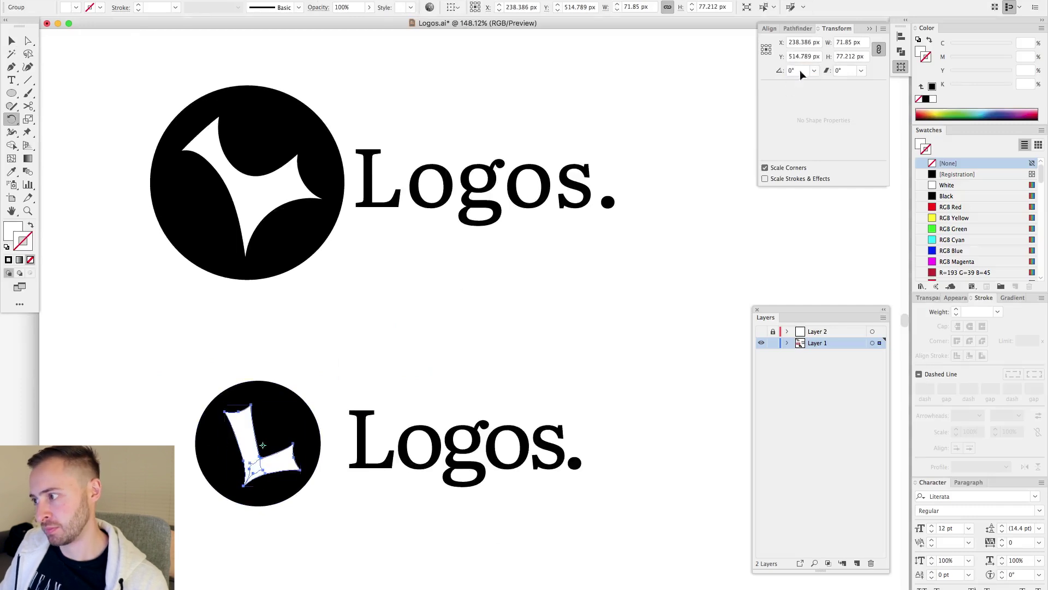
key("super+z")
- Tilt the white L counterclockwise and centre it horizontally and vertically on its black circle
key("v")
left_click(391, 363)
left_click(251, 433)
left_click(276, 387, "shift")
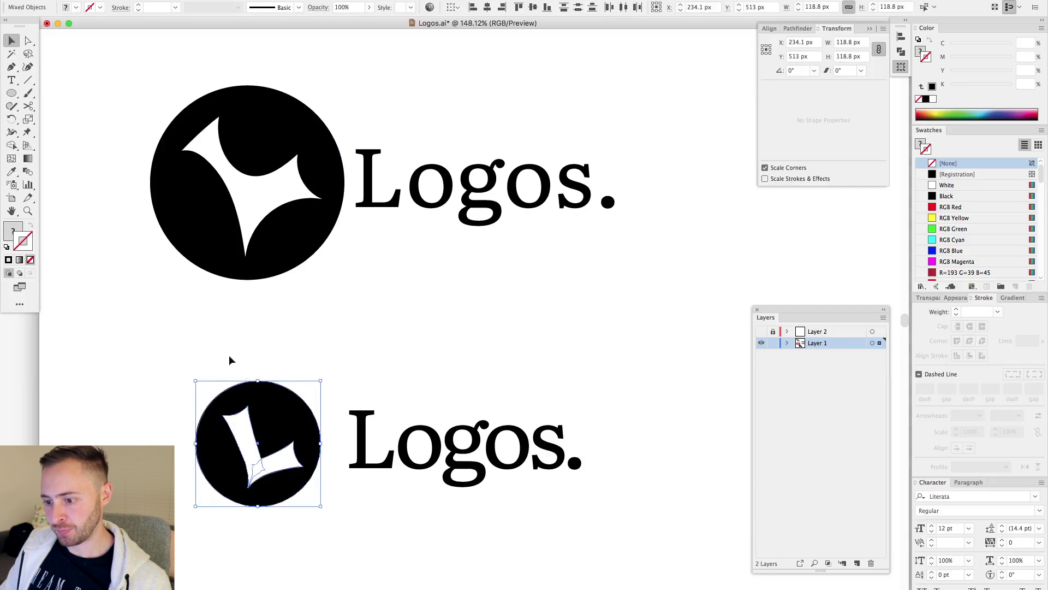
left_click(253, 383)
left_click(487, 7)
left_click(533, 7)
left_click(456, 329)
- Nudge the tilted white L slightly within its black circle
scroll(456, 322, "down", 1)
scroll(456, 322, "right", 1)
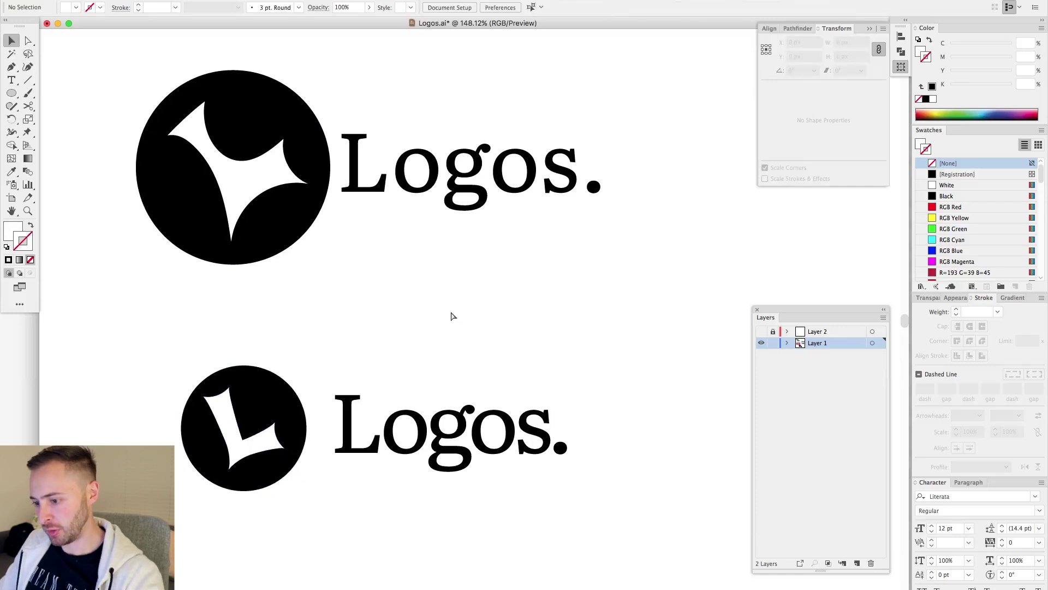
scroll(452, 316, "down", 3)
scroll(454, 330, "down", 1)
left_click_drag(267, 299, 454, 402)
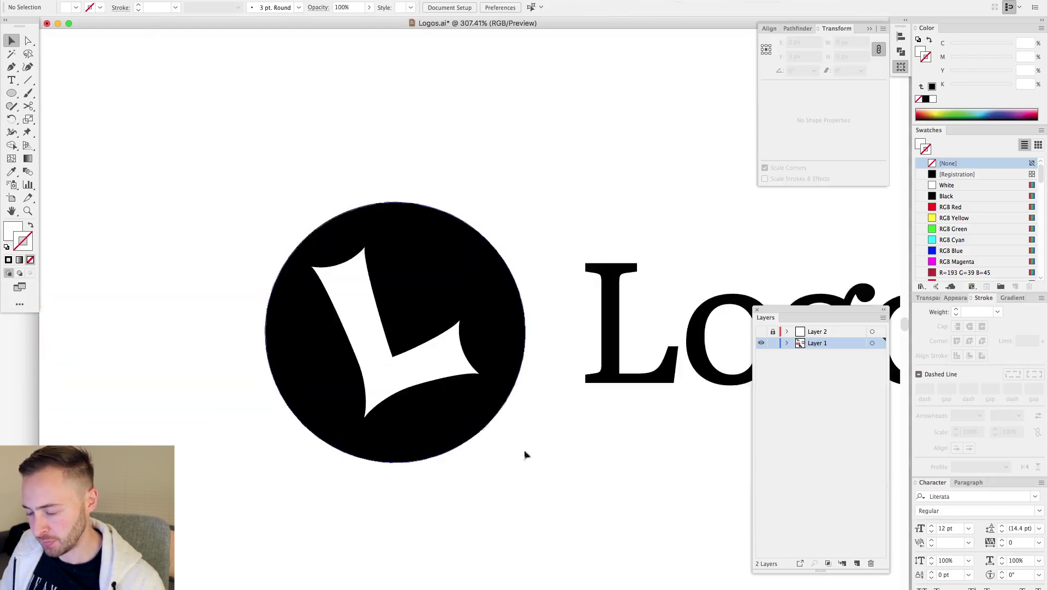
scroll(524, 455, "down", 2)
scroll(525, 455, "right", 3)
left_click(391, 330)
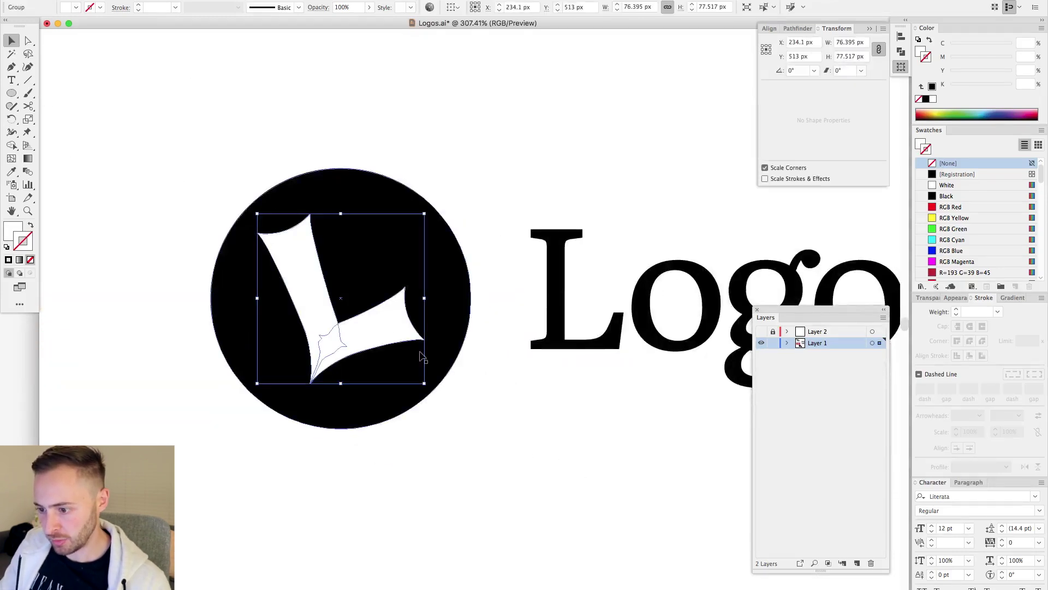
left_click_drag(381, 336, 383, 338)
left_click(519, 429)
- Save the Logos.ai document
key("super+minus")
key("super+minus")
key("super+minus")
key("super+minus")
key("super+minus")
left_click_drag(496, 402, 451, 413)
left_click(91, 6)
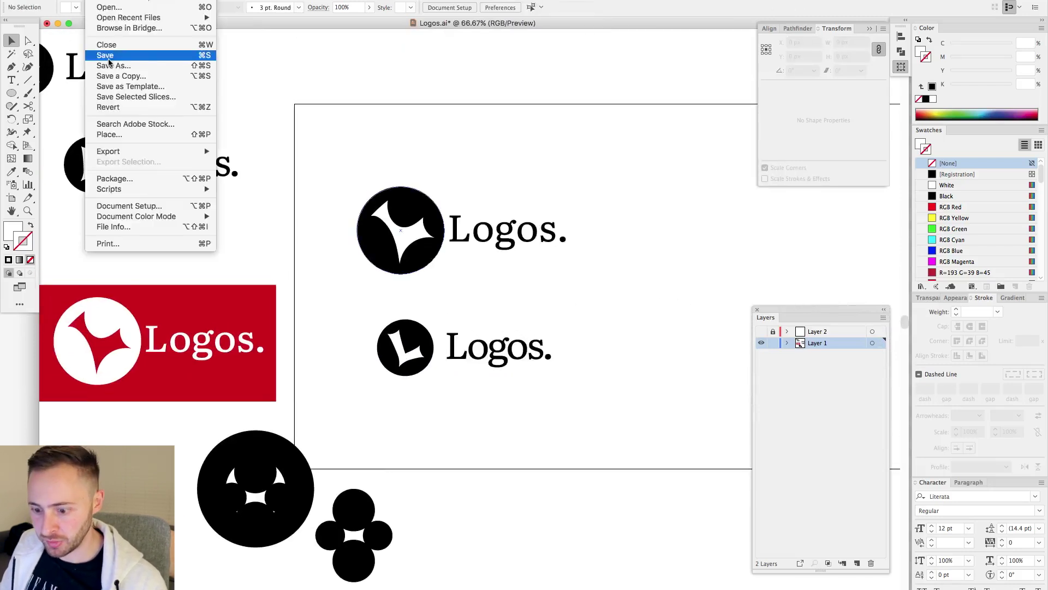
left_click(110, 58)
- Move the submitted logo and the tilted-L logo further up on the second artboard
left_click_drag(347, 310, 397, 295)
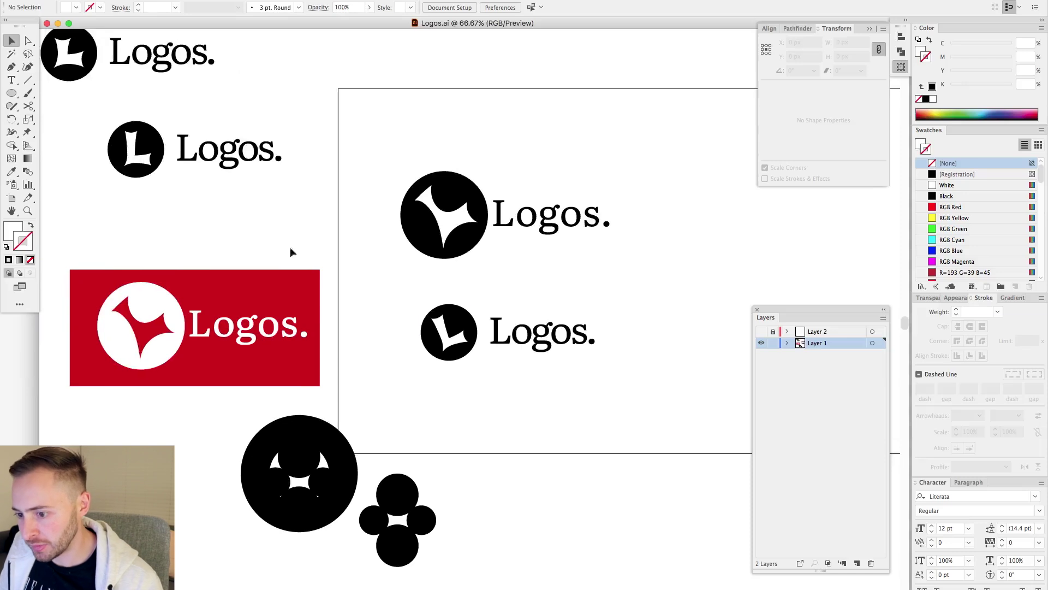
left_click_drag(351, 265, 317, 252)
left_click_drag(348, 84, 533, 145)
left_click_drag(492, 219, 438, 204)
left_click_drag(322, 262, 463, 244)
left_click(459, 210)
left_click_drag(454, 216, 631, 364)
key("super+minus")
key("super+minus")
key("super+minus")
left_click_drag(467, 351, 505, 336)
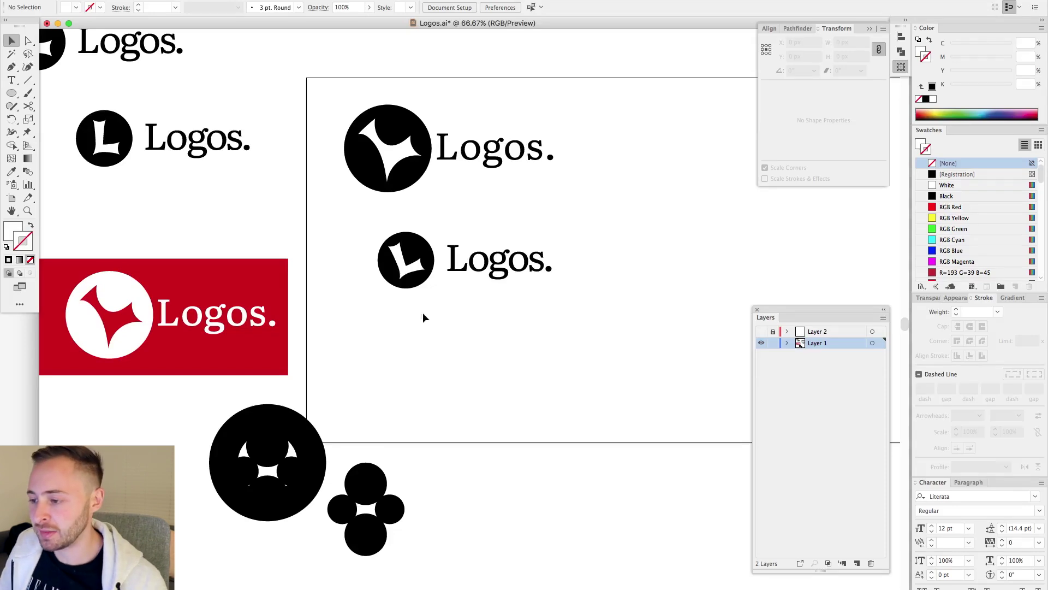
- Duplicate the tilted-L logo directly below itself
left_click_drag(336, 206, 684, 330)
left_click_drag(509, 264, 512, 341)
left_click(499, 394)
left_click_drag(297, 202, 641, 421)
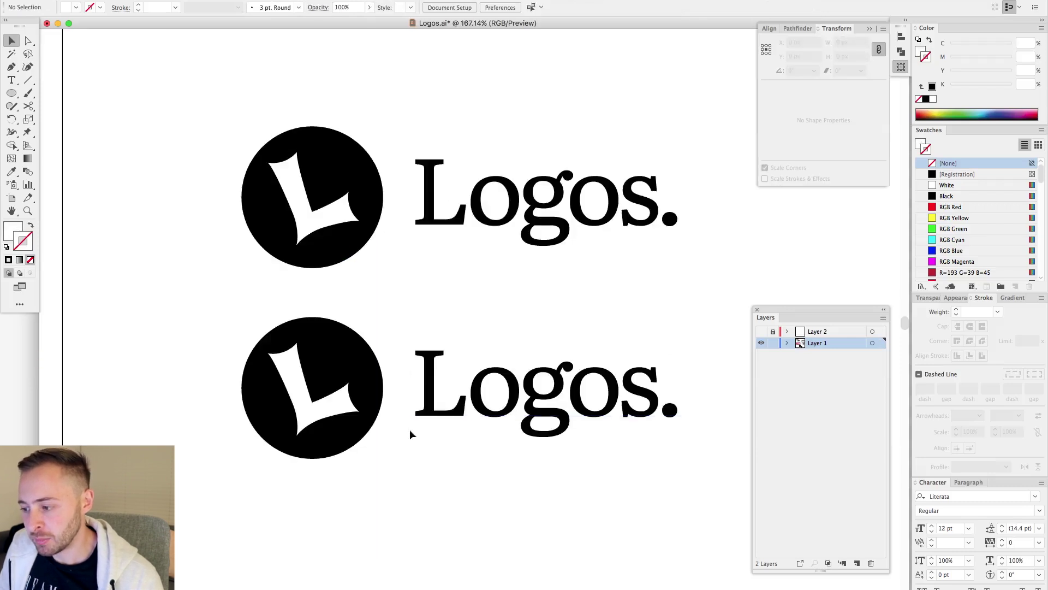
scroll(426, 420, "down", 4)
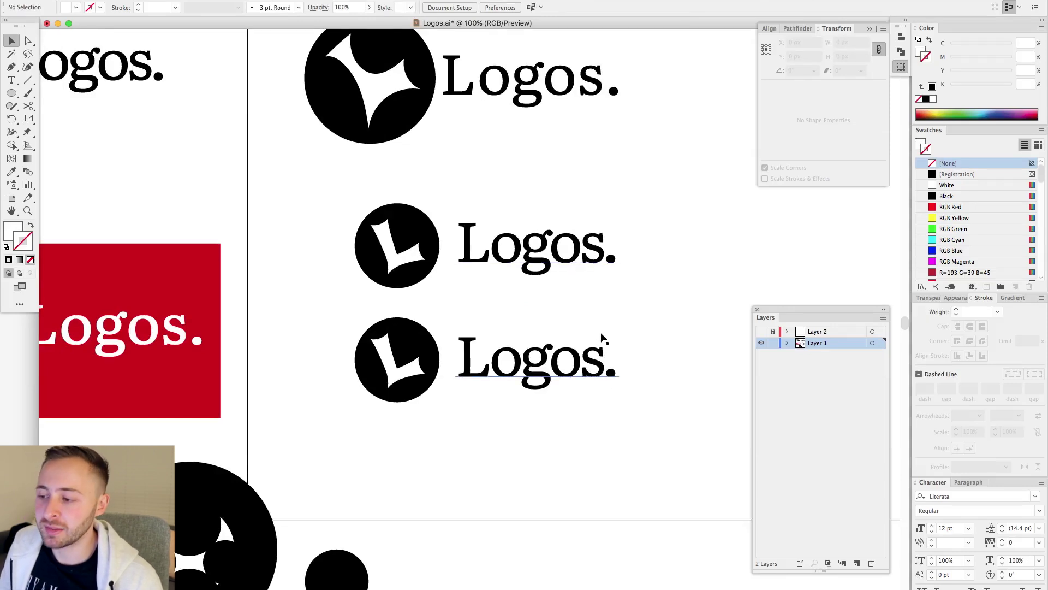
scroll(600, 308, "down", 1)
scroll(600, 309, "right", 1)
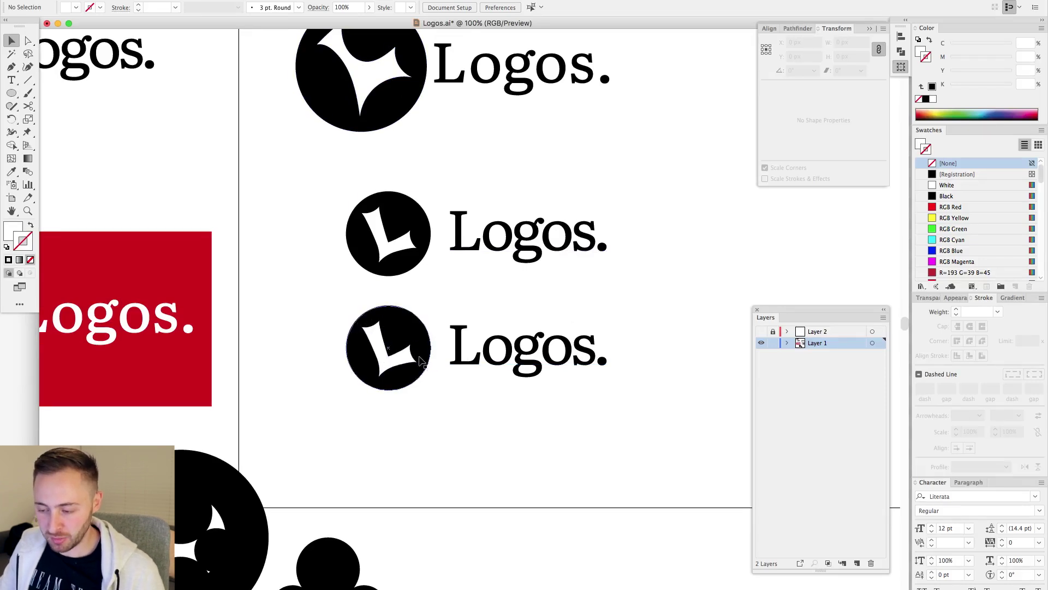
left_click_drag(464, 172, 455, 167)
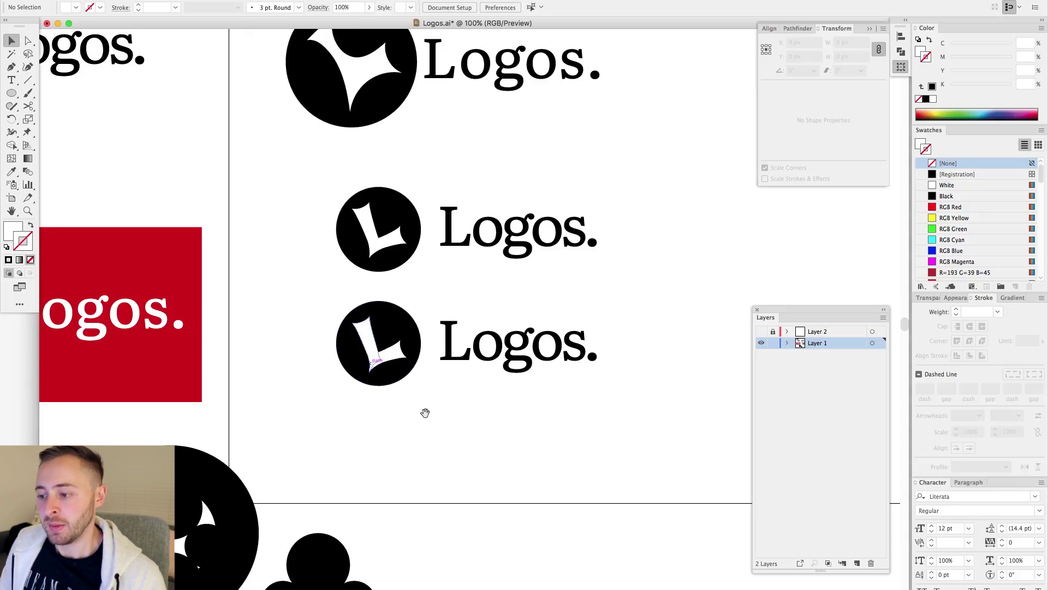
- Colour the period of the duplicated lower "Logos." wordmark with the RGB Red swatch
left_click_drag(426, 413, 409, 414)
key("t")
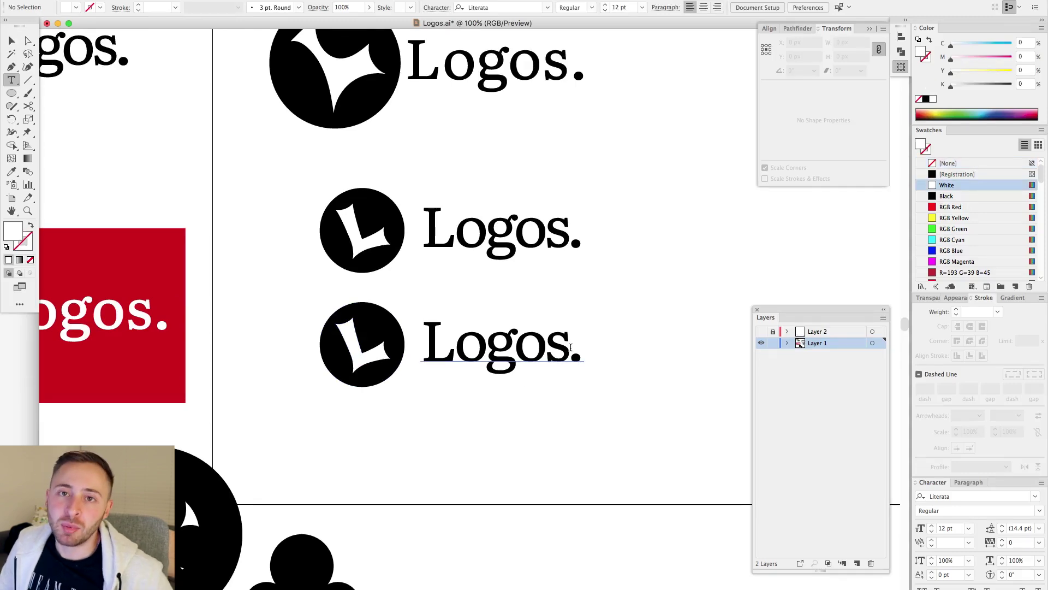
left_click_drag(570, 348, 583, 348)
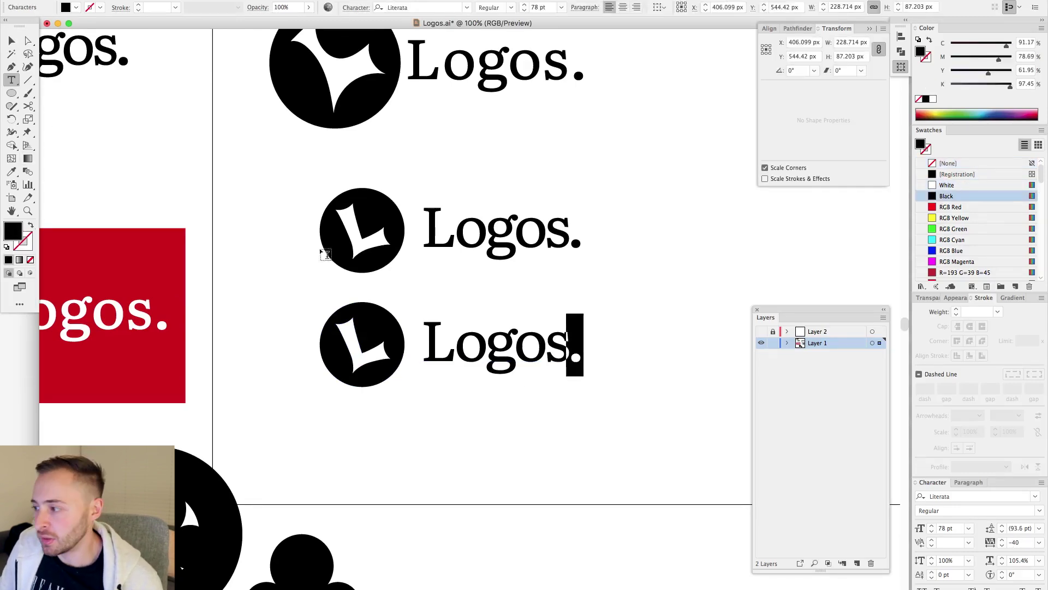
left_click(931, 207)
left_click(11, 40)
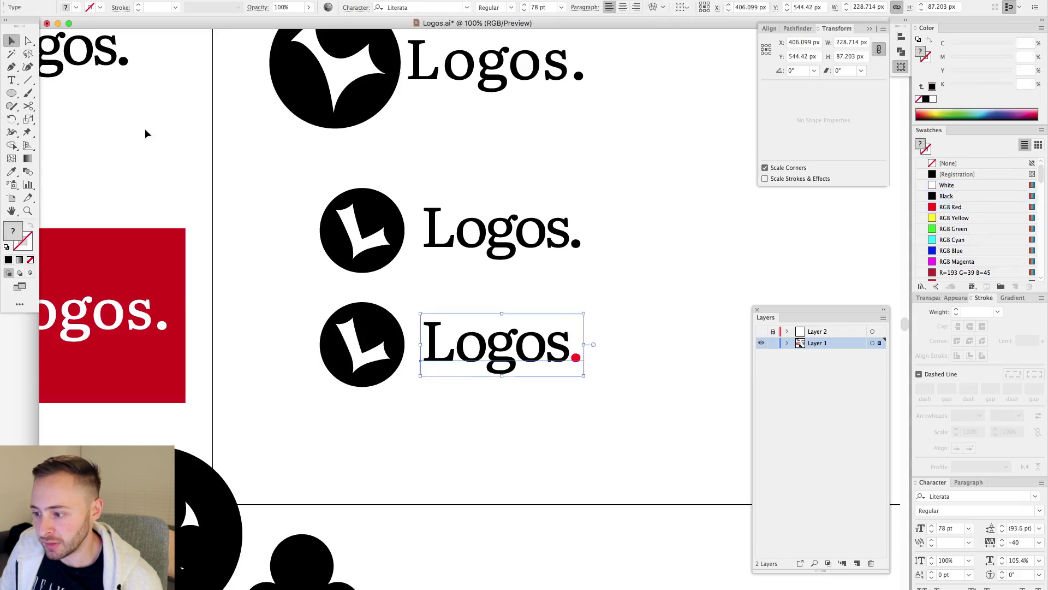
left_click(317, 276)
- Fill the lower logo's circle with the dark red sampled from the red rectangle of the original colour version
left_click_drag(517, 303, 485, 296)
left_click(350, 320)
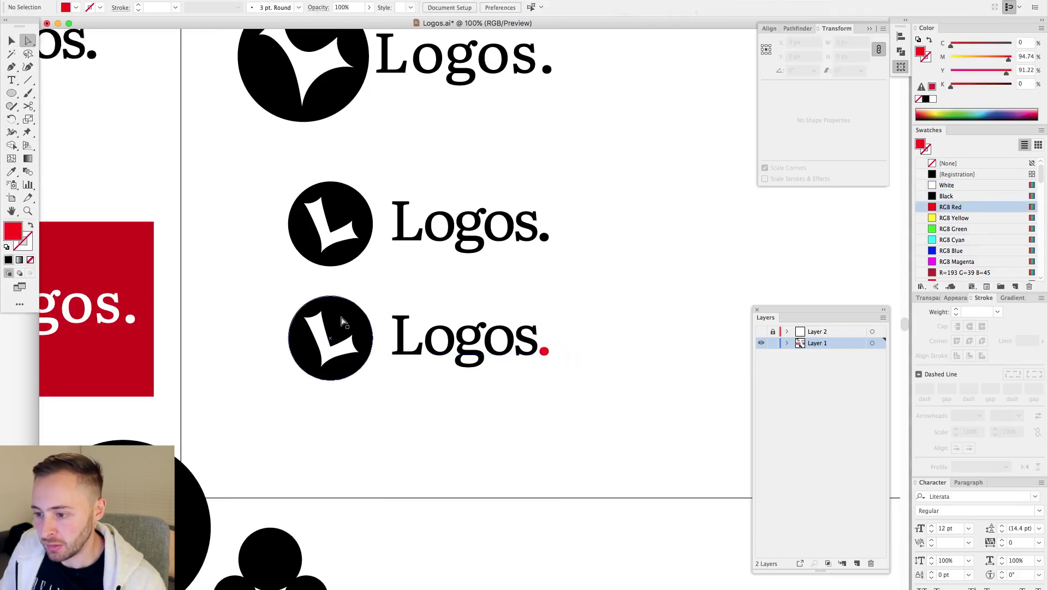
key("i")
left_click(129, 240)
key("v")
left_click(544, 386)
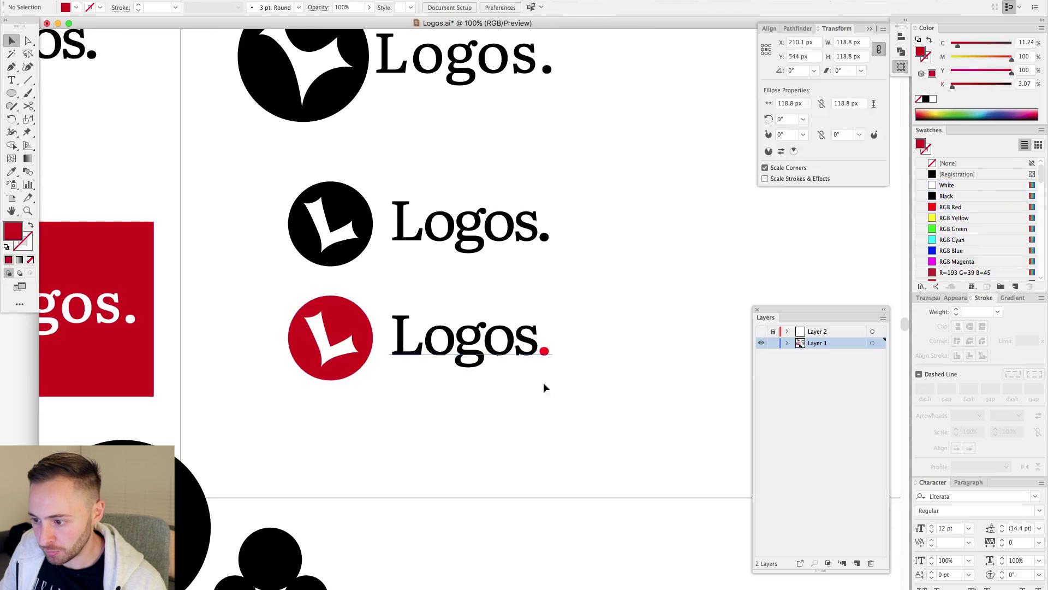
- Recolour the lower wordmark's period with the dark red sampled from the red rectangle
double_click(541, 351)
left_click_drag(555, 351, 537, 351)
left_click(12, 172)
left_click(90, 233)
left_click(82, 48)
- Move the red-circle logo up beside the black tilted-L logo so both sit in one row
key("super+minus")
key("super+minus")
left_click_drag(646, 225, 277, 113)
left_click(276, 113)
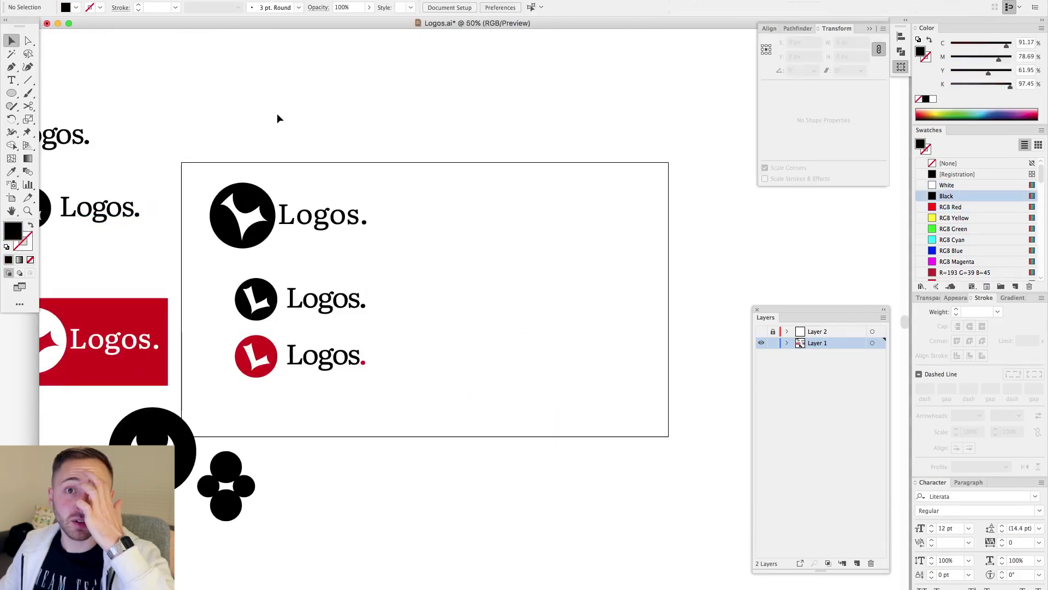
left_click_drag(208, 329, 355, 373)
left_click_drag(320, 363, 492, 239)
left_click_drag(491, 239, 326, 309)
left_click_drag(266, 293, 418, 294)
left_click(438, 253)
- Duplicate the black and red tilted-L logos together as a second row directly below
left_click_drag(437, 253, 518, 239)
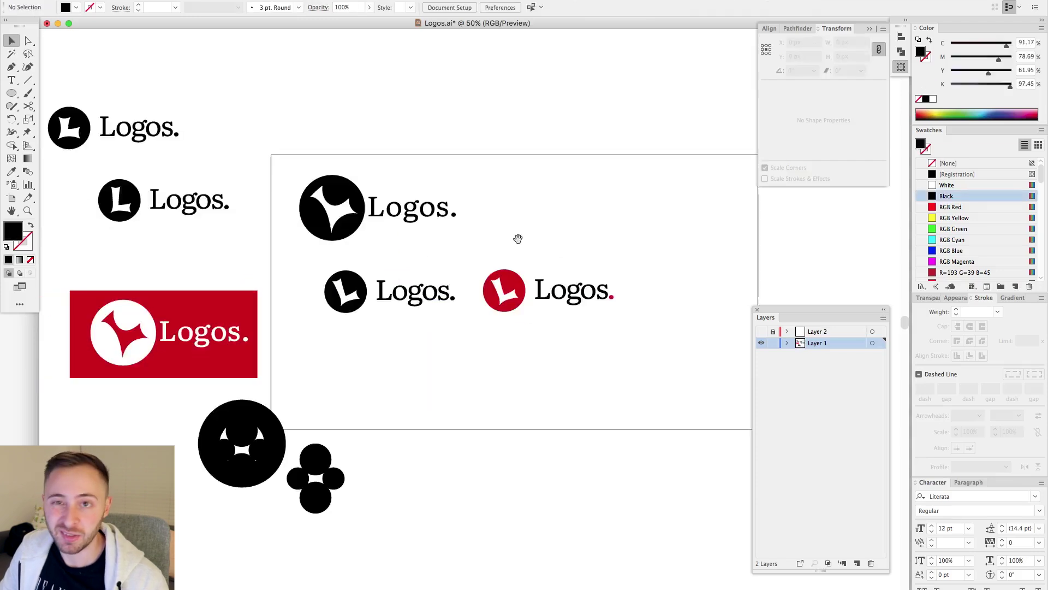
scroll(489, 198, "right", 3)
scroll(489, 198, "down", 1)
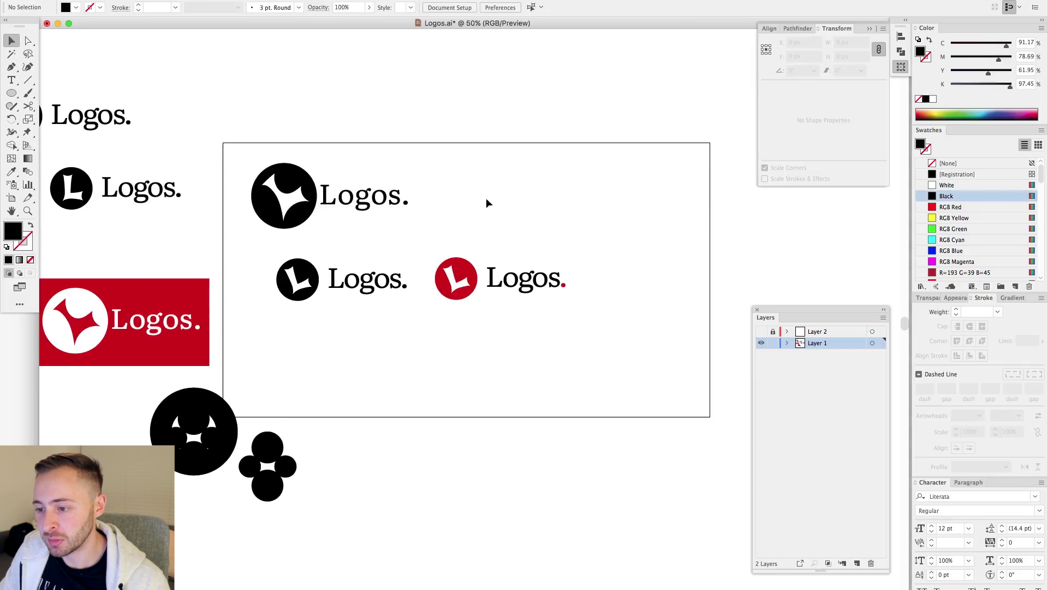
left_click_drag(260, 242, 622, 322)
left_click_drag(540, 281, 540, 355)
left_click(608, 310)
- Draw a black rectangle about 500 by 253 px around the lower black logo and send it to the back
left_click_drag(211, 227, 636, 416)
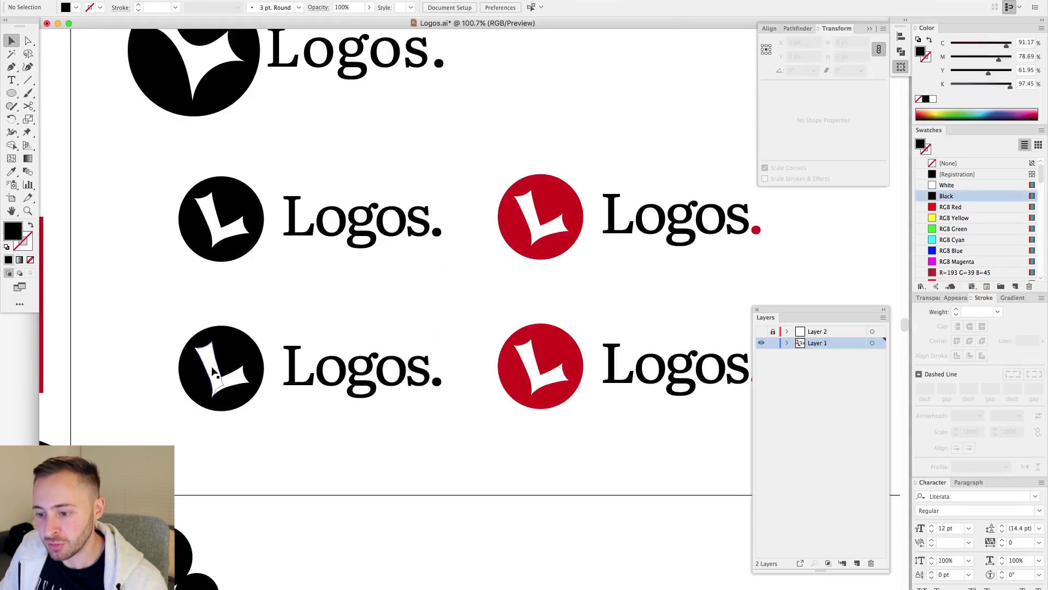
left_click(6, 97)
left_click_drag(18, 94, 55, 91)
left_click_drag(118, 273, 476, 454)
key("shift+super+bracketleft")
- Give the wordmark and circle on the black rectangle a white fill without stroke, and fill the L black
left_click(336, 376)
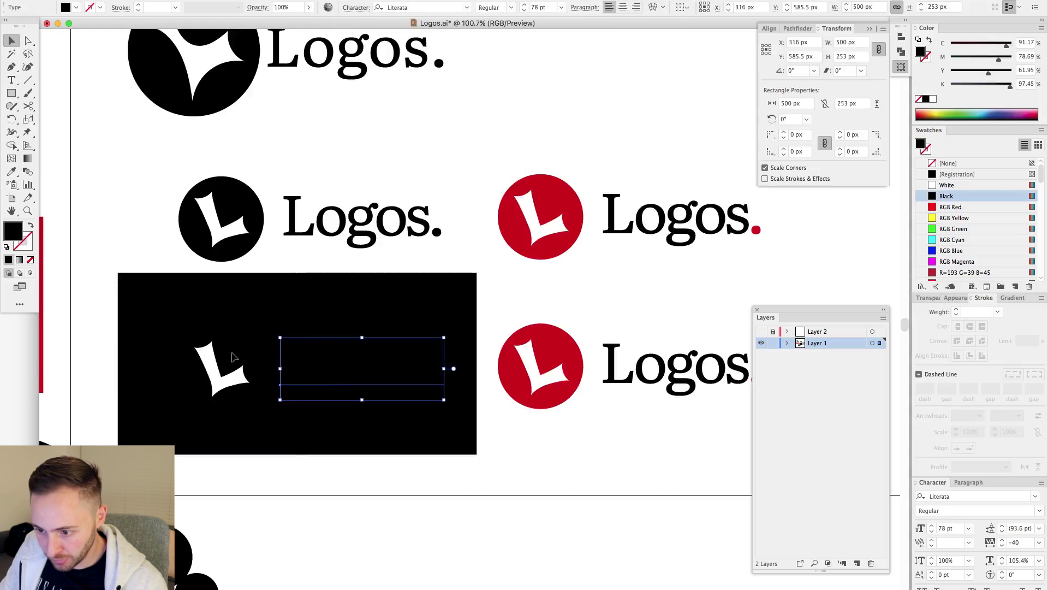
left_click(235, 357, "shift")
left_click(6, 247)
left_click(23, 241)
left_click(30, 260)
left_click(211, 357)
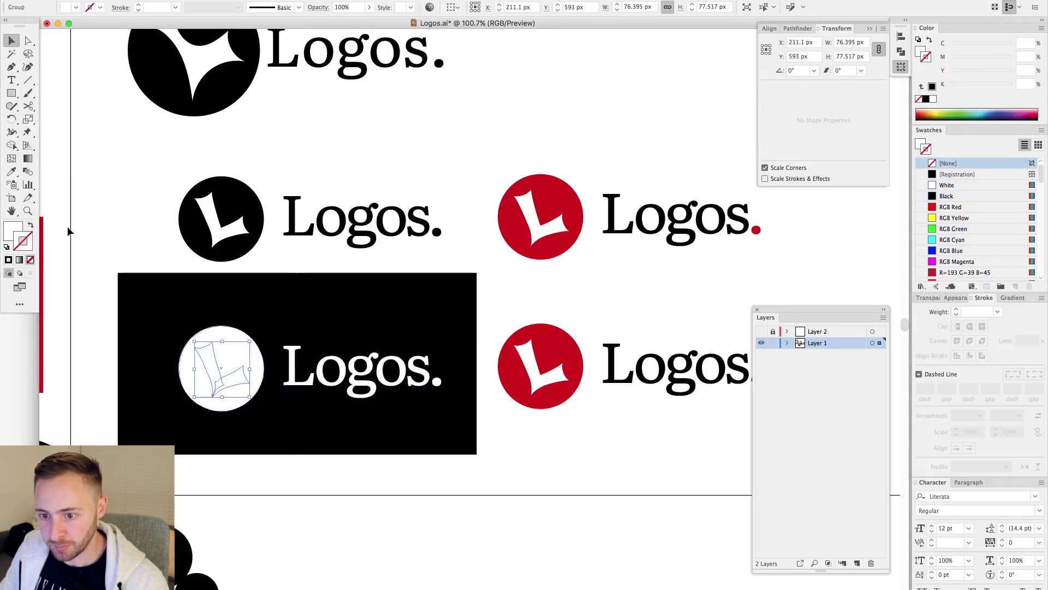
left_click(946, 196)
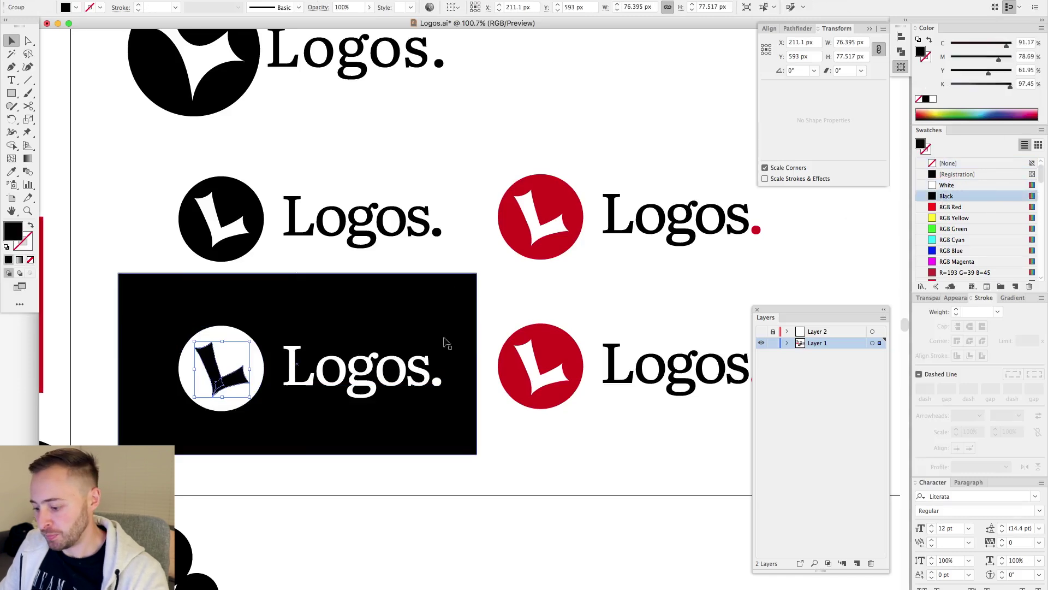
- Duplicate the black rectangle behind the lower red logo, narrow it to 461 px and shift the logo to sit inside it
scroll(444, 342, "left", 10)
key("super+minus")
scroll(534, 391, "right", 8)
left_click(534, 391)
left_click_drag(346, 294, 621, 295)
left_click_drag(668, 334, 500, 358)
left_click(679, 333)
left_click_drag(512, 306, 537, 306)
- Fill the duplicated rectangle with the dark red sampled from the original version's background
left_click(614, 296)
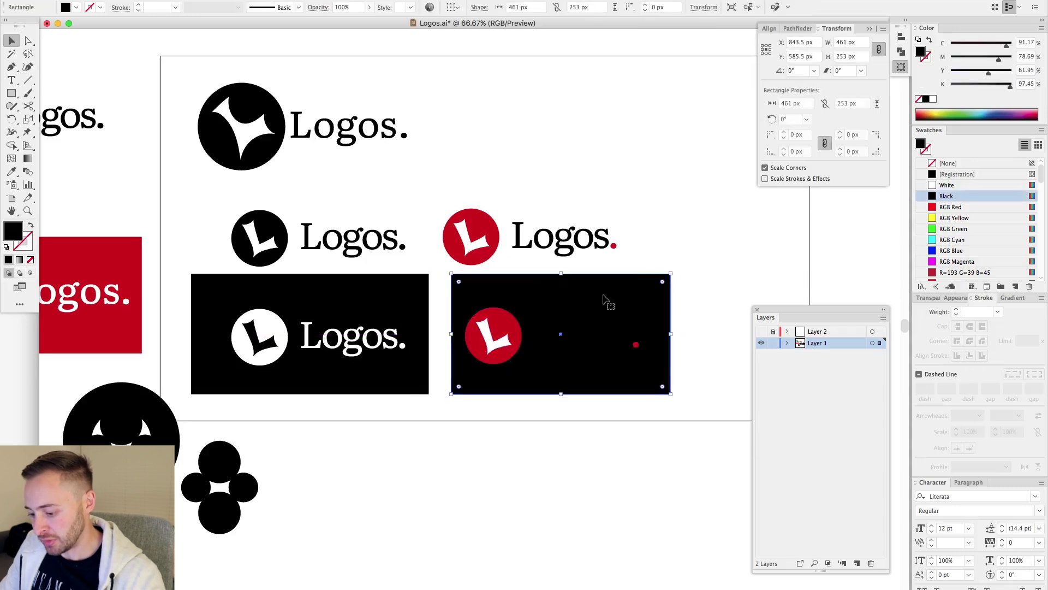
key("i")
left_click(85, 250)
key("v")
left_click(235, 264)
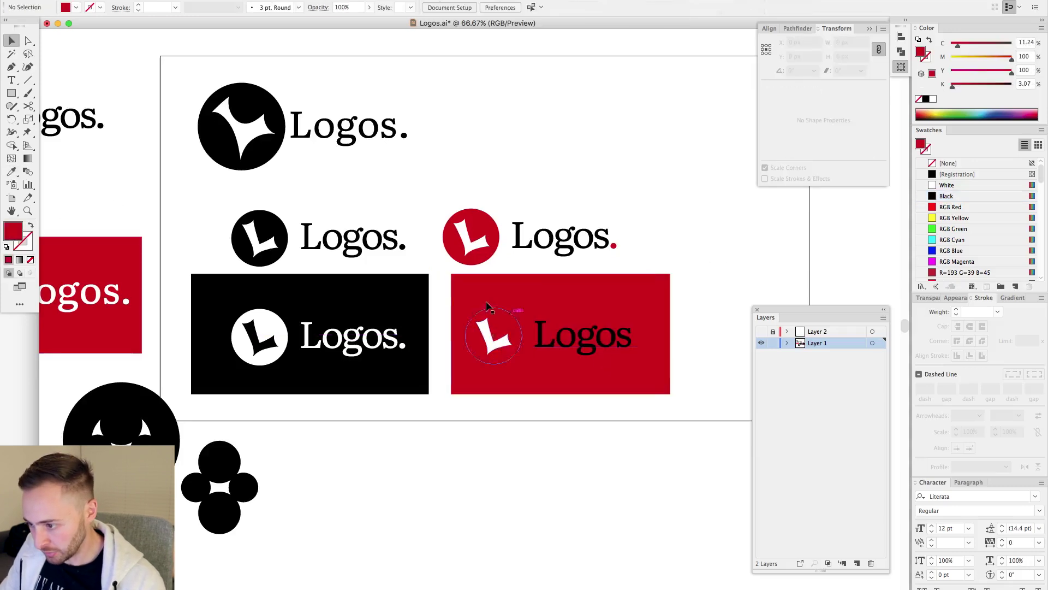
- Fill the emblem circle on the red rectangle with white sampled from the L of the logo above
key("a")
left_click(495, 331)
key("i")
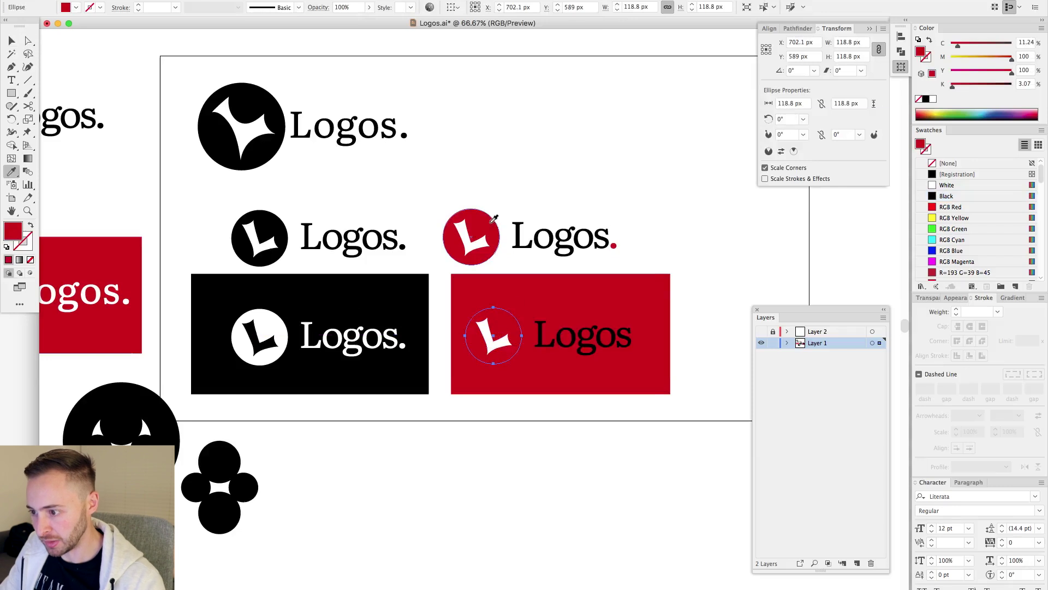
left_click(464, 225)
key("super+shift+a")
key("a")
key("v")
- Fill the L inside the white circle with the red sampled from the rectangle behind it
left_click(490, 339)
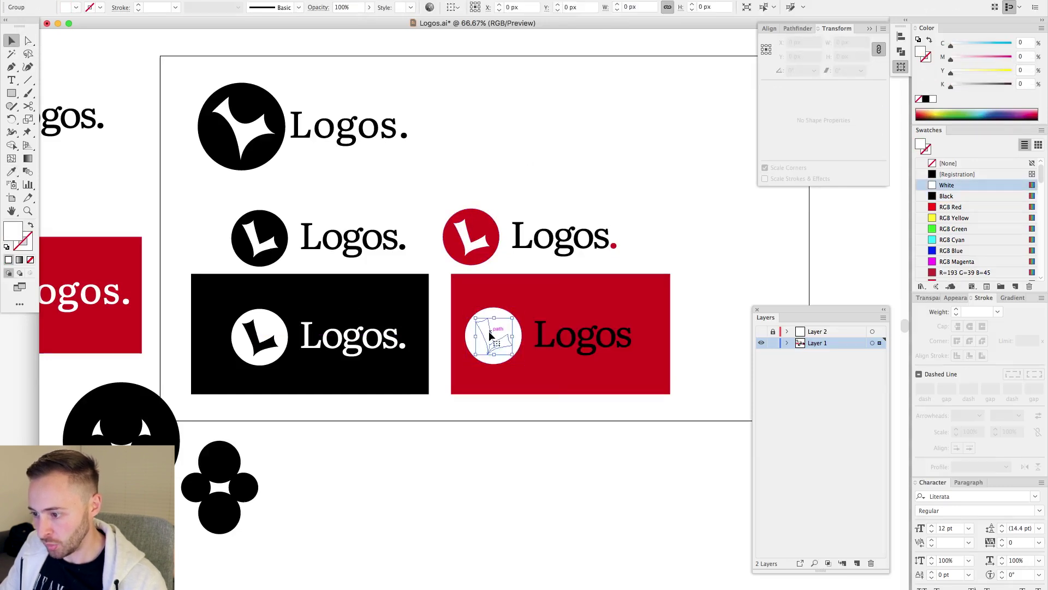
key("i")
left_click(556, 300)
key("v")
- Recolour the whole "Logos." wordmark on the red rectangle, including its period, white to match the circle
left_click(567, 353)
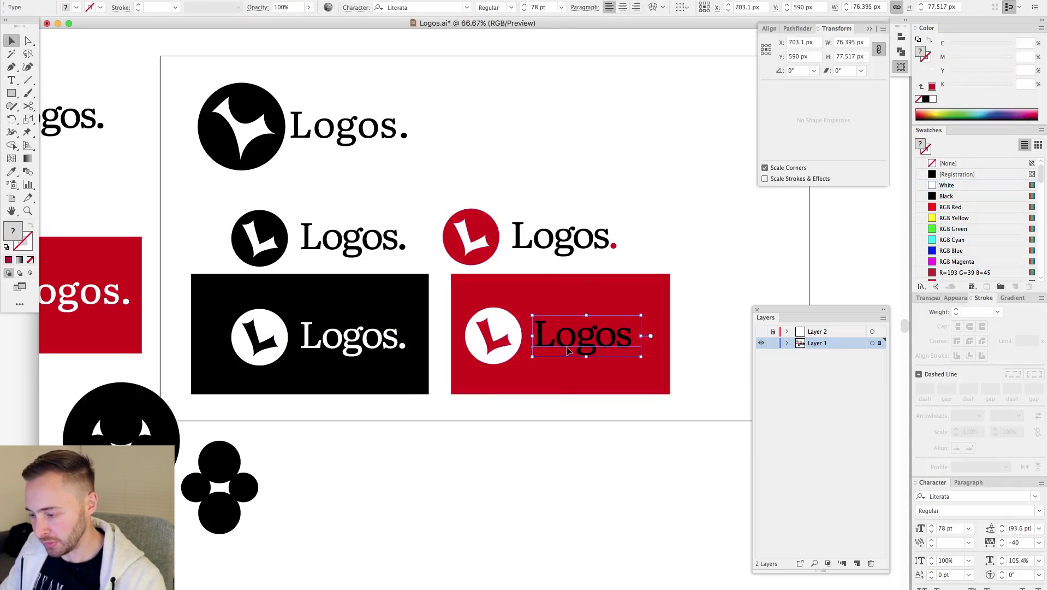
key("i")
left_click(580, 279)
key("v")
key("i")
left_click(473, 333)
key("v")
key("super+shift+a")
scroll(641, 167, "right", 2)
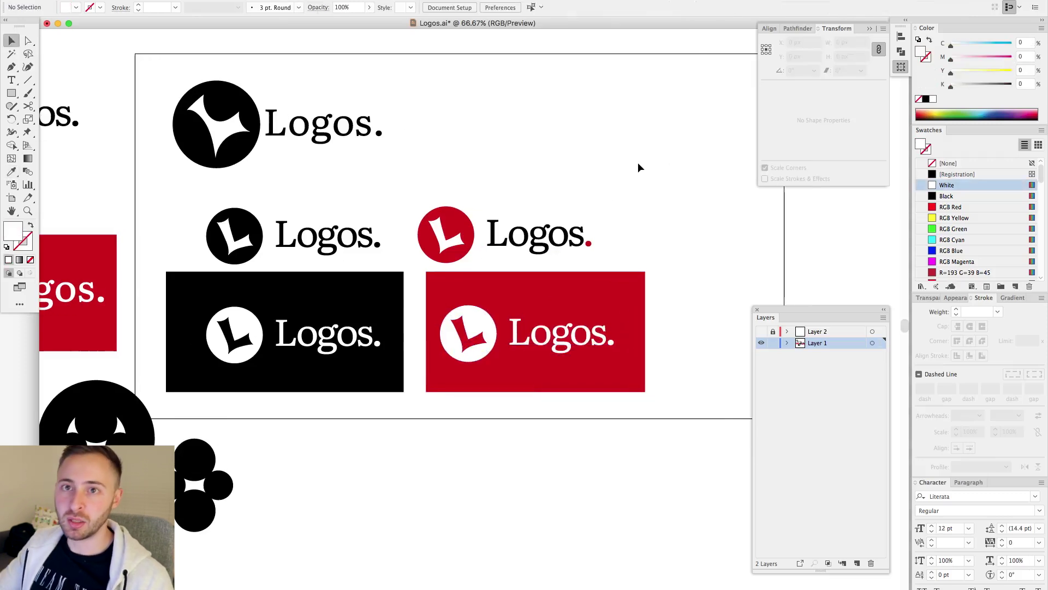
scroll(619, 174, "left", 2)
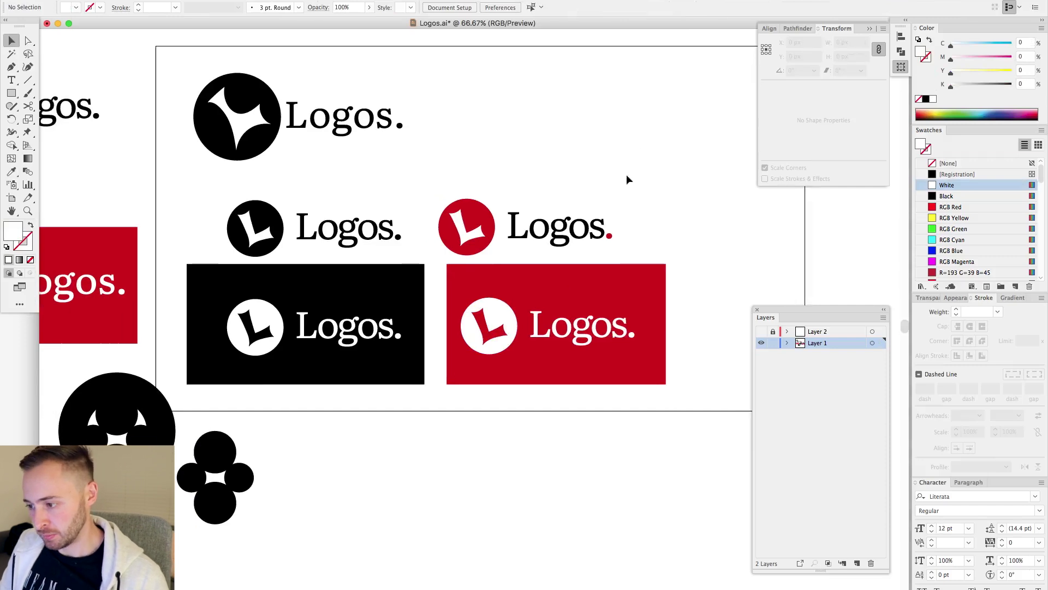
left_click(559, 315)
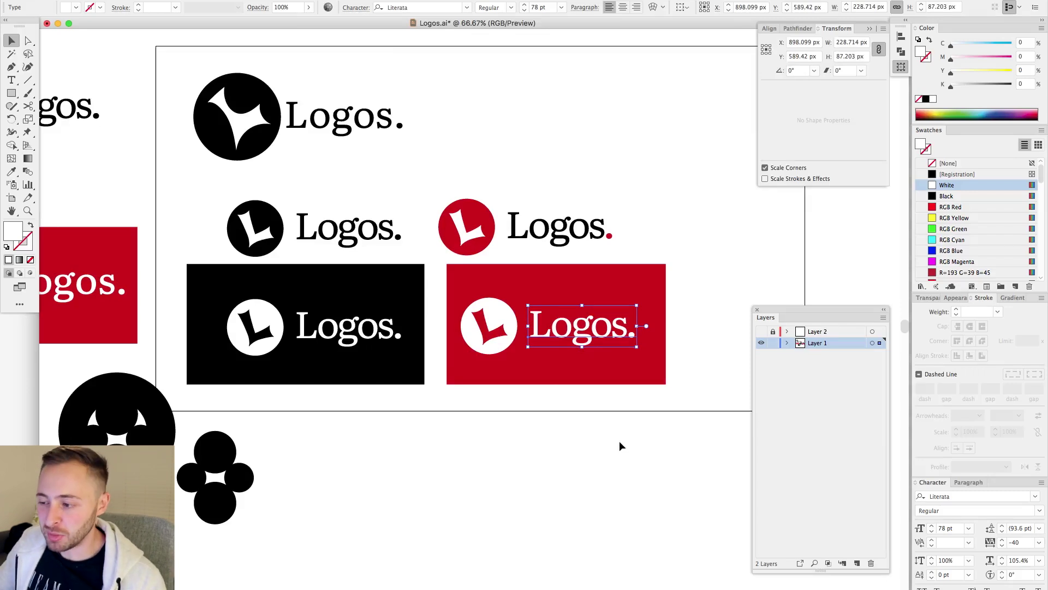
scroll(562, 454, "down", 2)
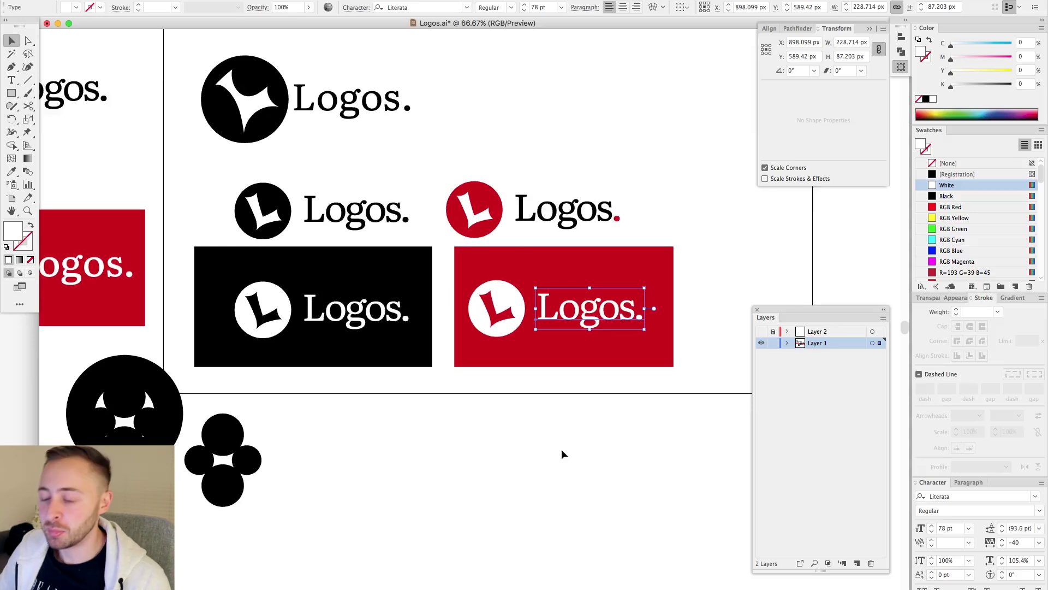
scroll(568, 453, "right", 2)
left_click(557, 457)
- Extend the red rectangle's left edge towards the black one to make it 489 px wide, and save the document
left_click(461, 269)
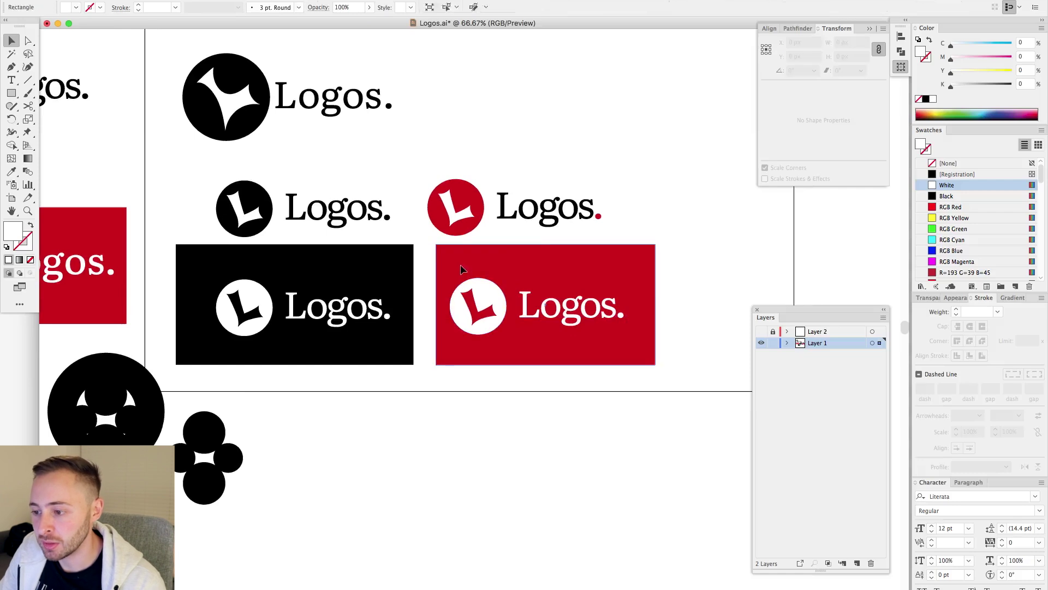
left_click_drag(436, 304, 422, 305)
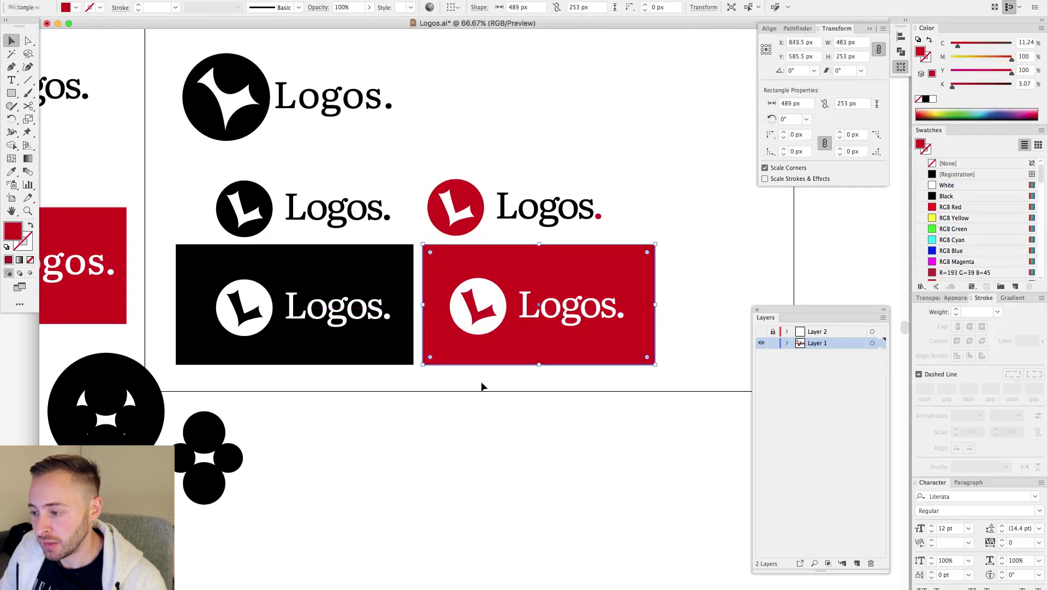
left_click(483, 386)
scroll(489, 382, "left", 3)
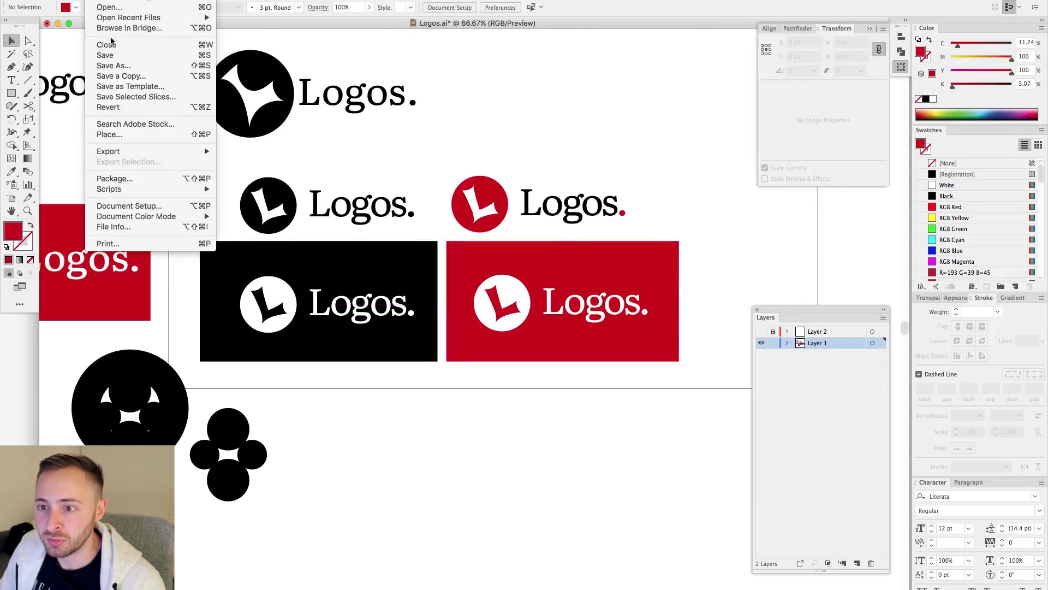
left_click(135, 83)
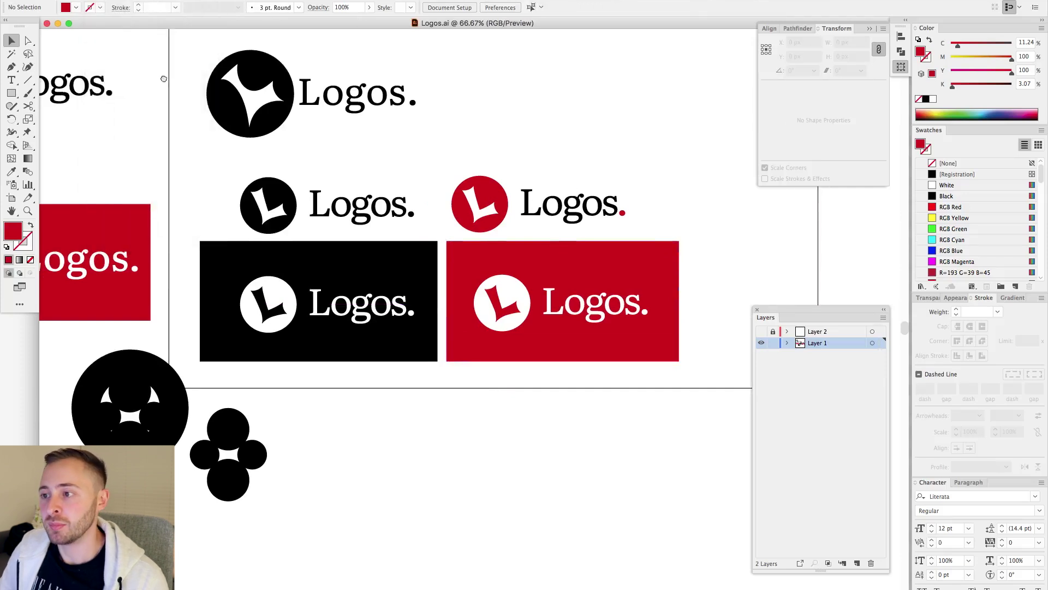
- Compare the original star logo and its red version with the four tilted-L colour versions
left_click_drag(158, 77, 184, 104)
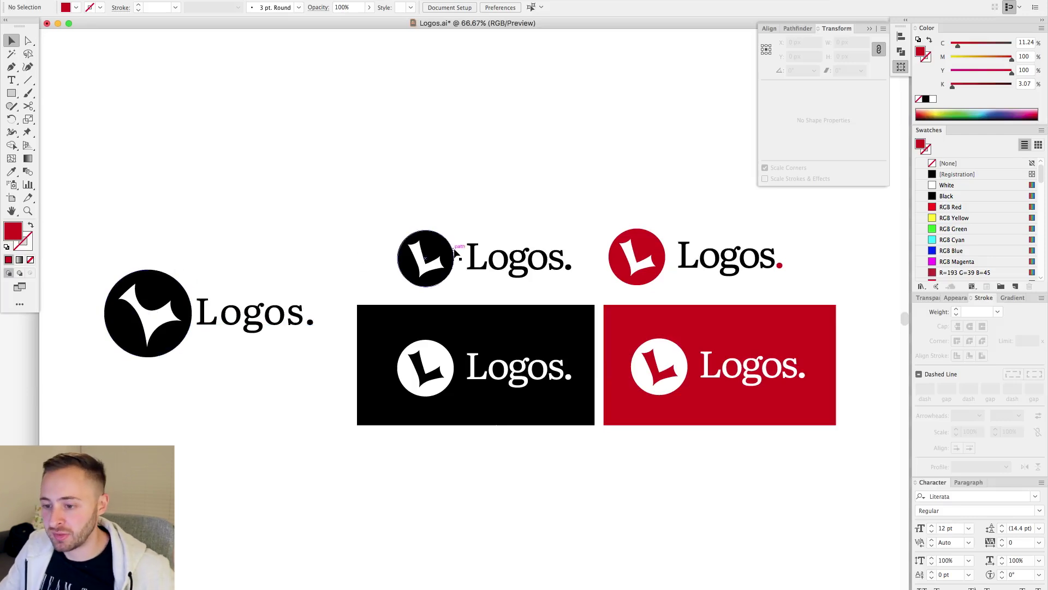
left_click_drag(527, 158, 479, 154)
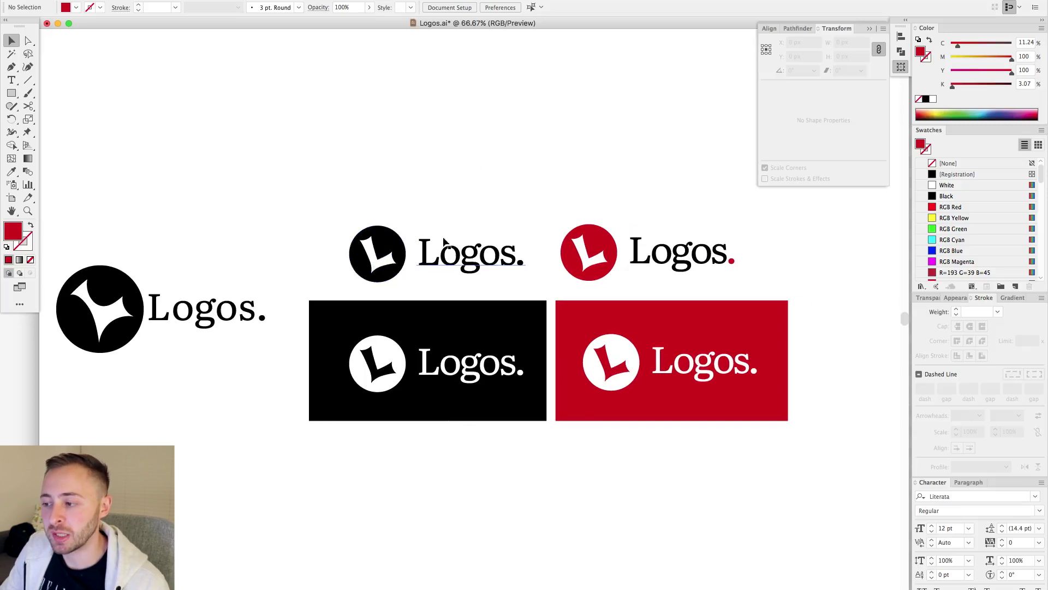
scroll(416, 198, "left", 10)
scroll(417, 198, "down", 4)
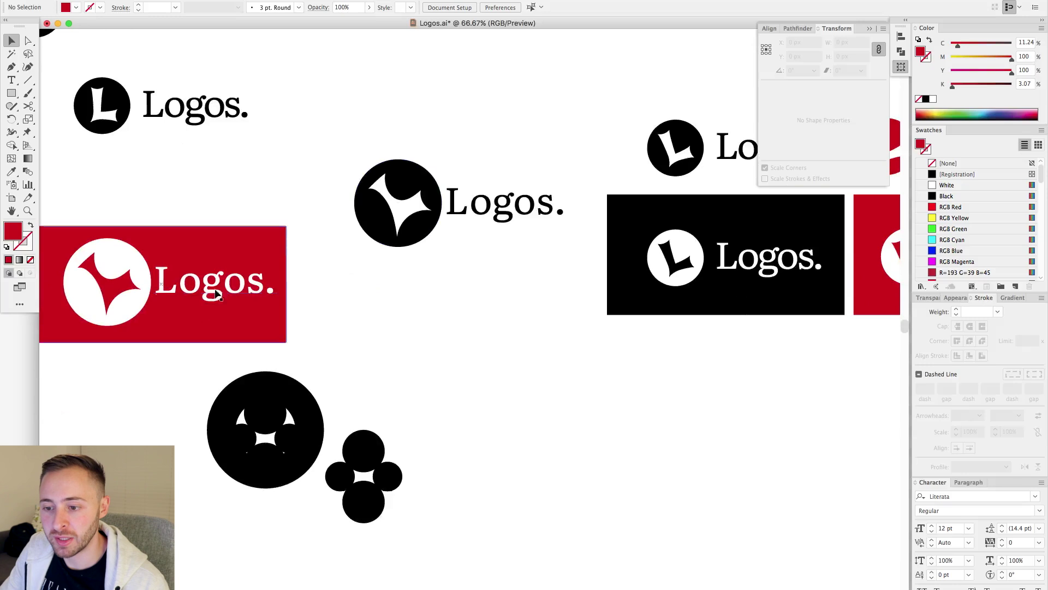
scroll(318, 344, "right", 10)
scroll(318, 344, "up", 3)
scroll(548, 431, "up", 1)
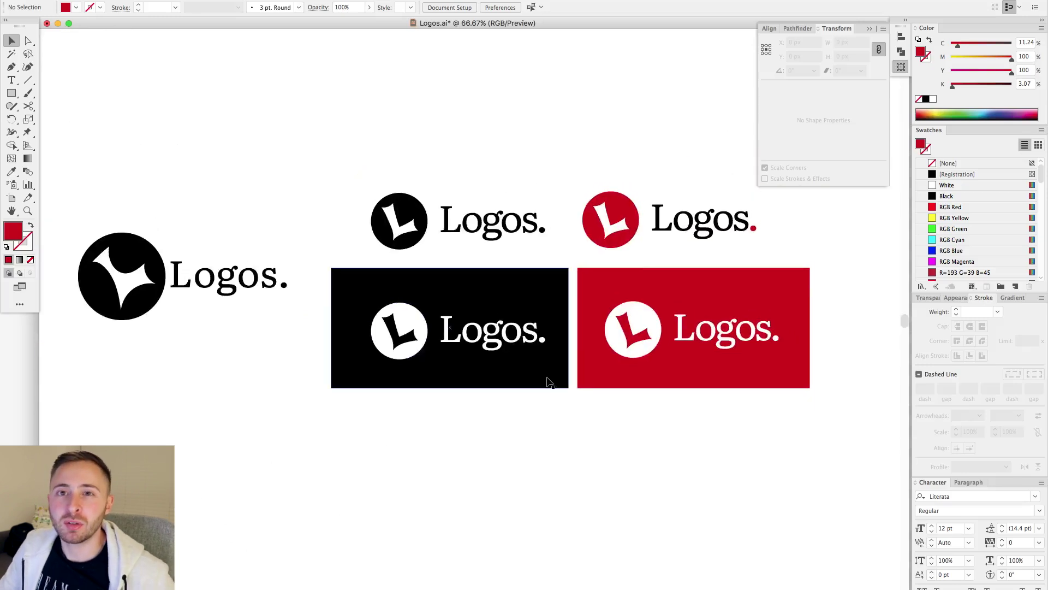